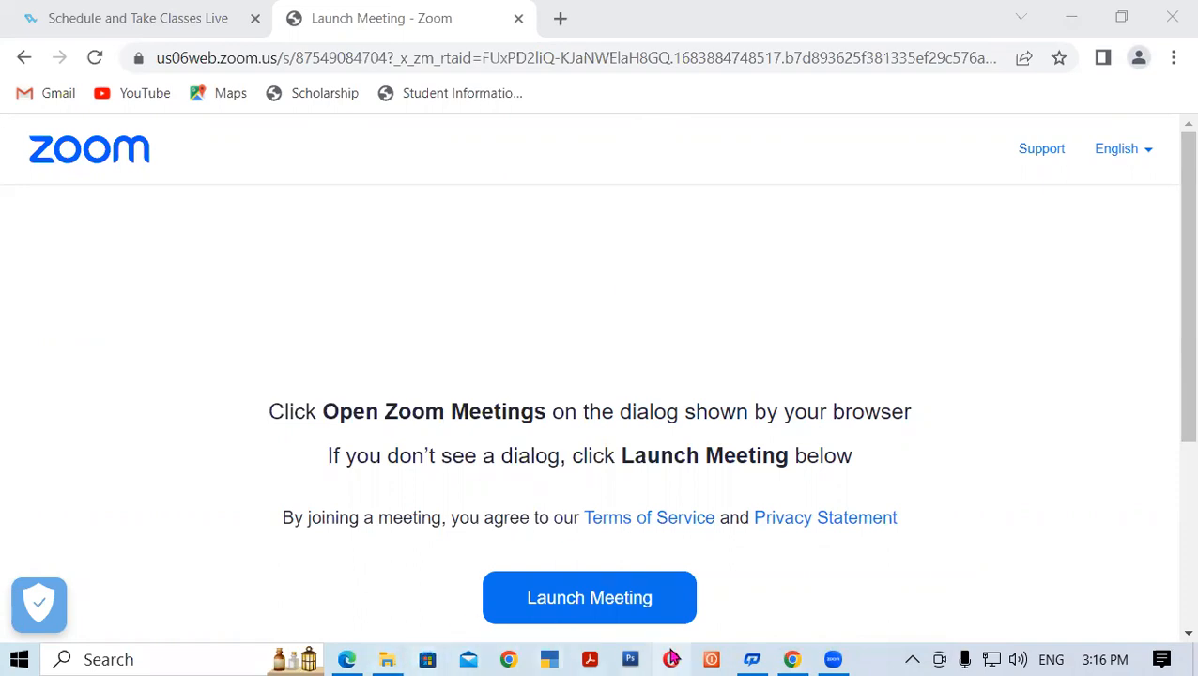
- Switch from the Zoom page to the Tally Prime notes PDF at Lesson 4
mouse_move(401, 657)
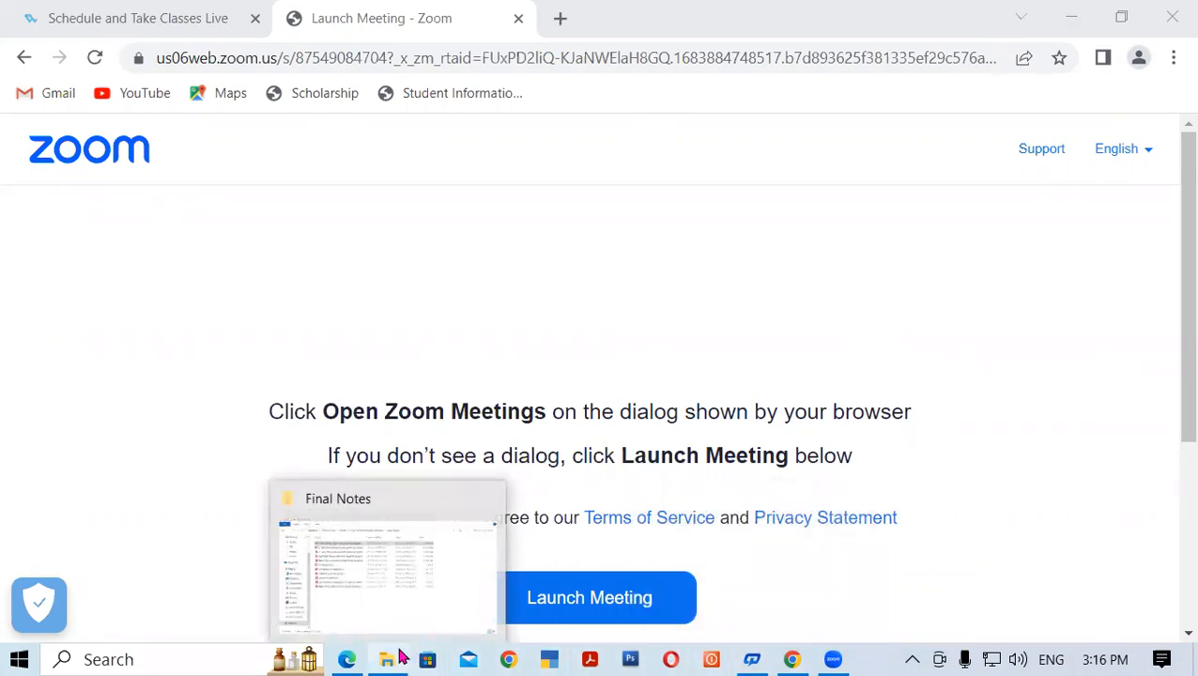
click(349, 657)
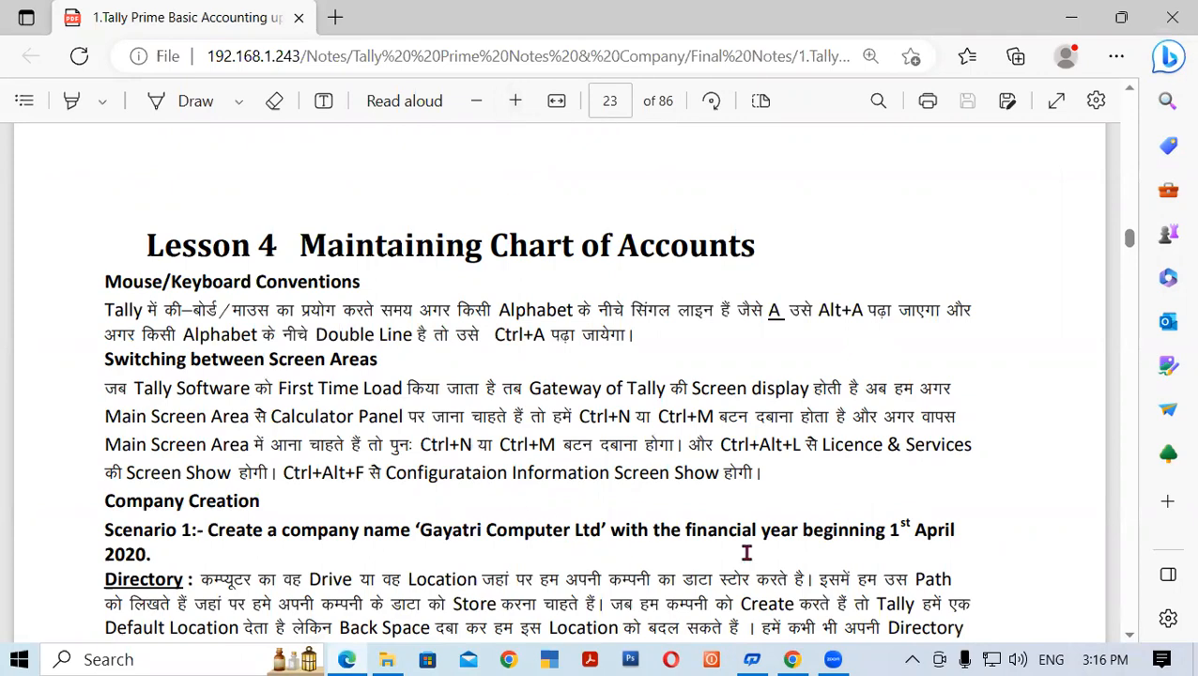
- Highlight the Company Creation heading in the notes while explaining it
drag(1129, 639, 1129, 638)
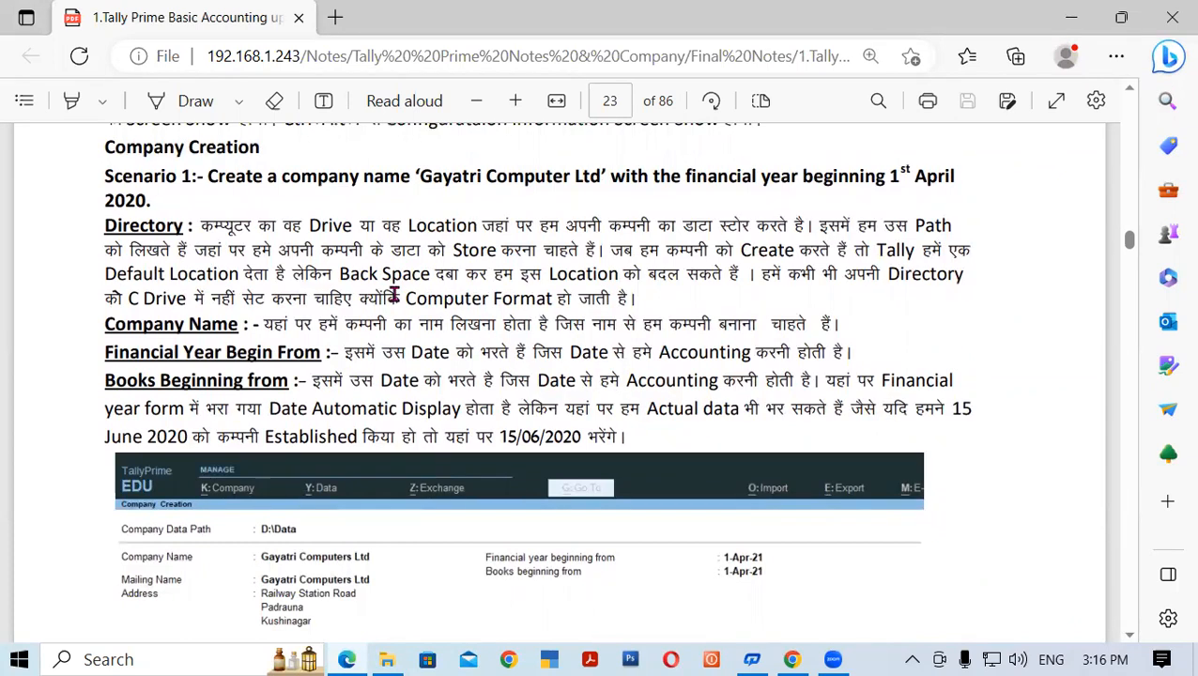
drag(109, 147, 267, 152)
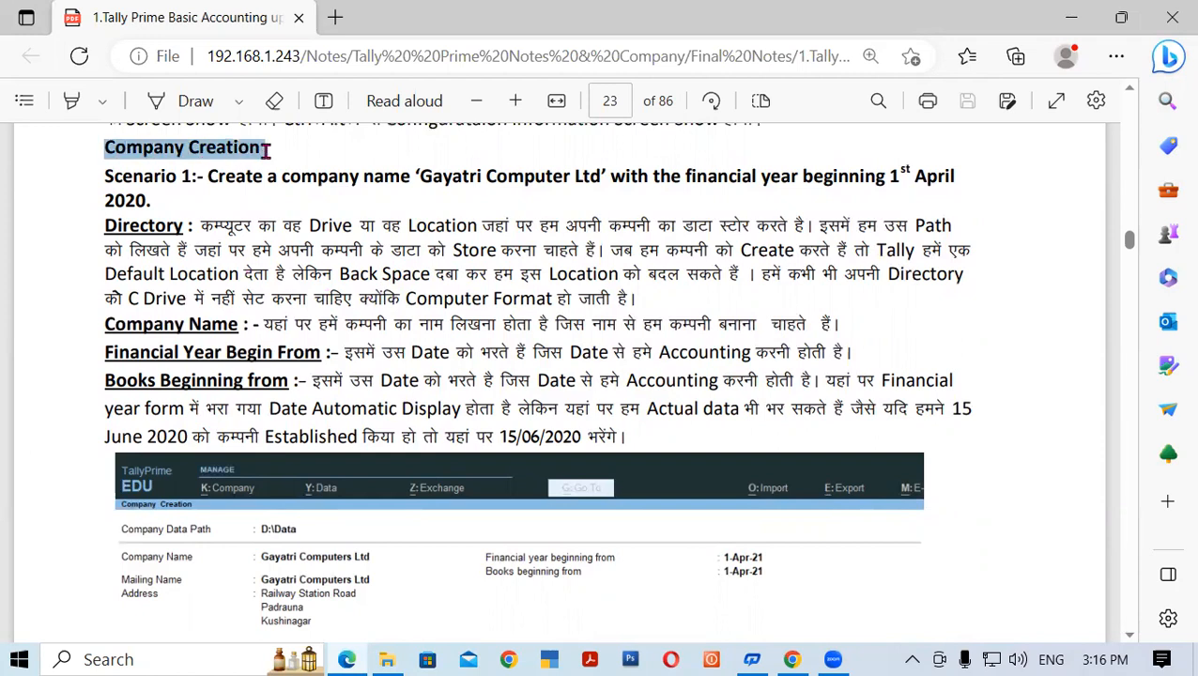
click(201, 196)
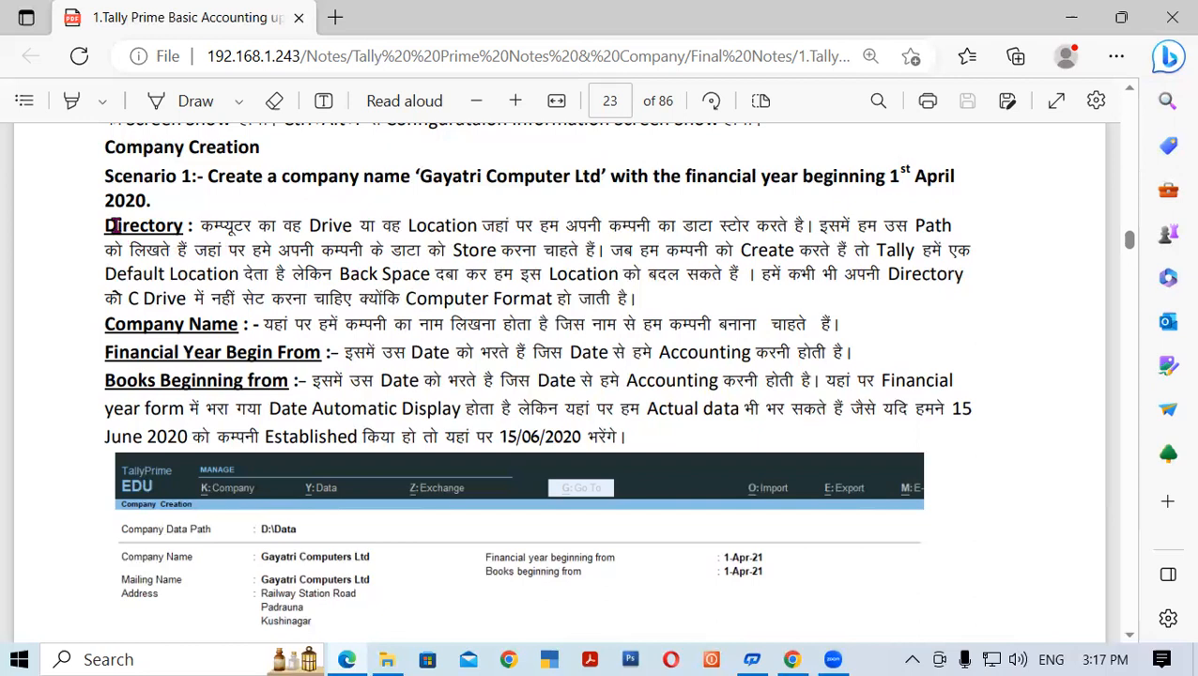
- Highlight the Directory label and its definition text while explaining them
drag(101, 224, 208, 234)
click(164, 250)
drag(200, 226, 813, 226)
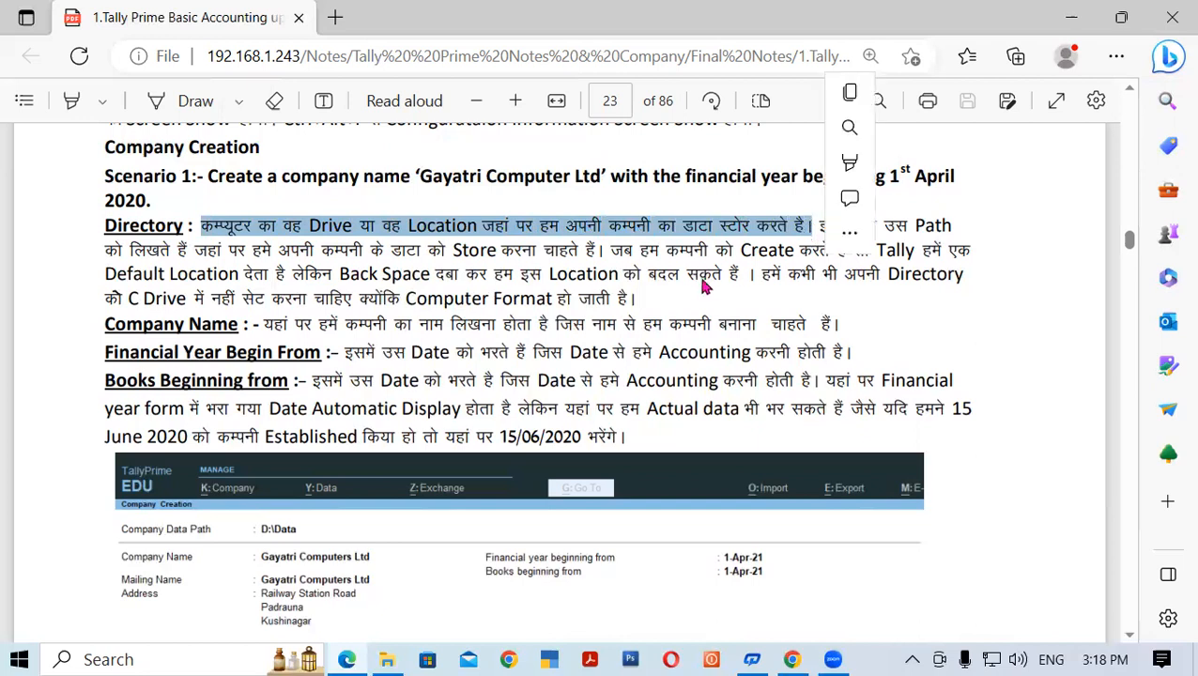
click(425, 291)
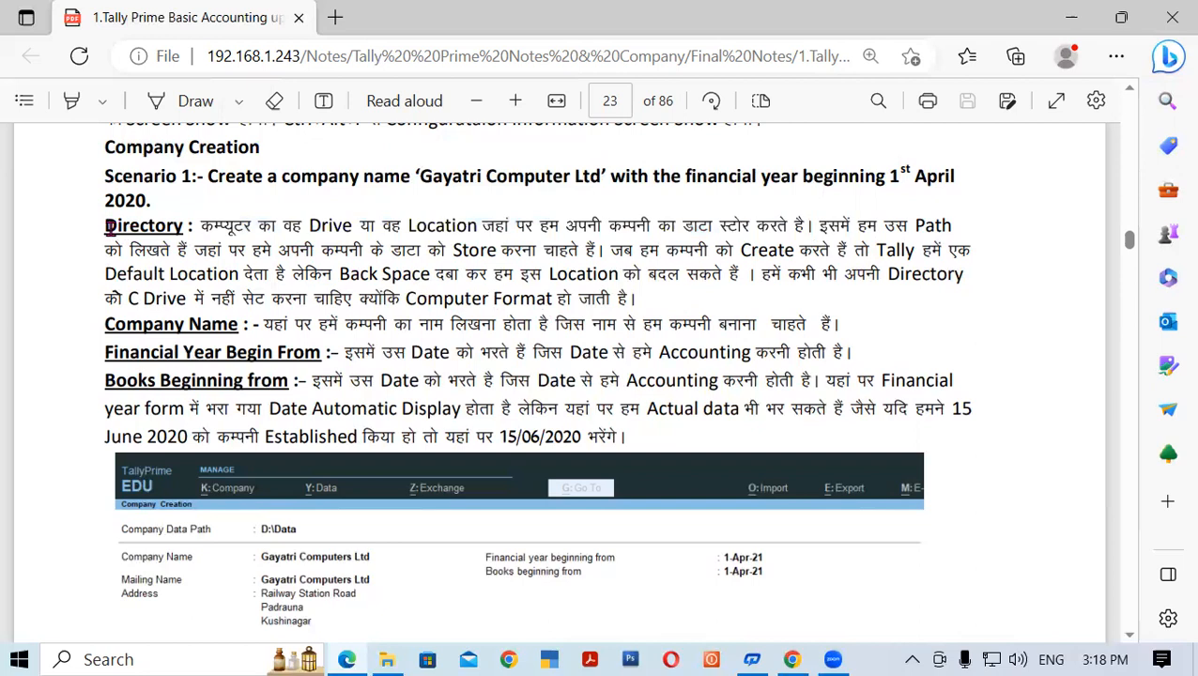
drag(103, 225, 195, 226)
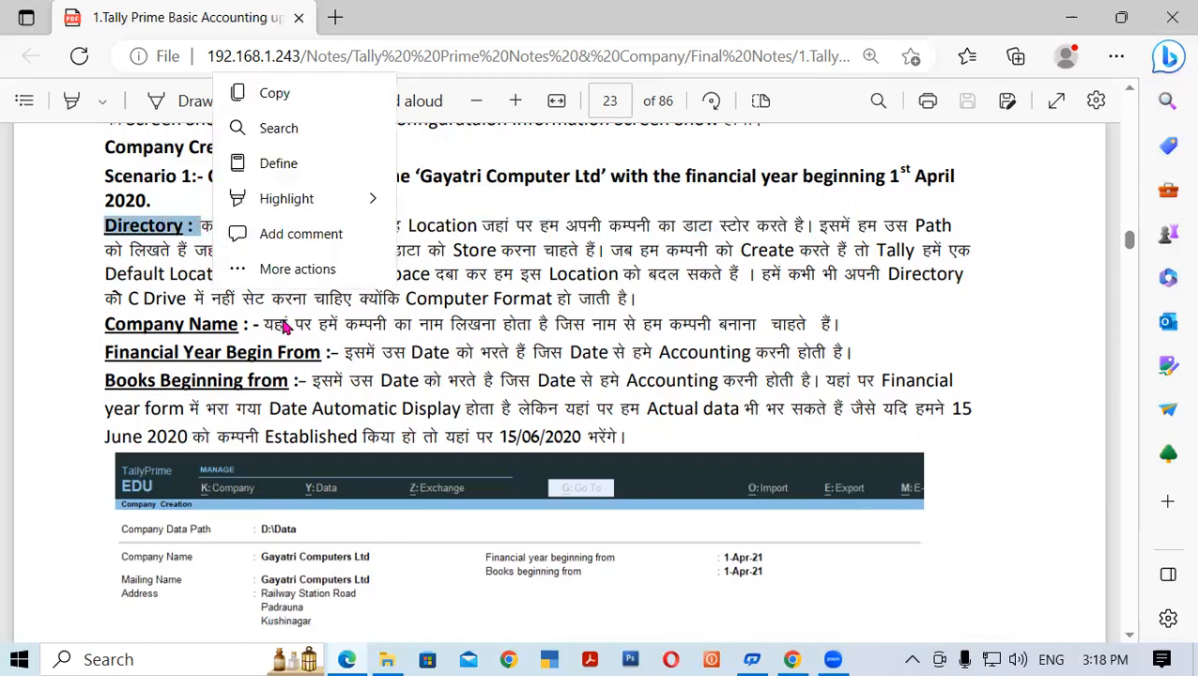
click(533, 295)
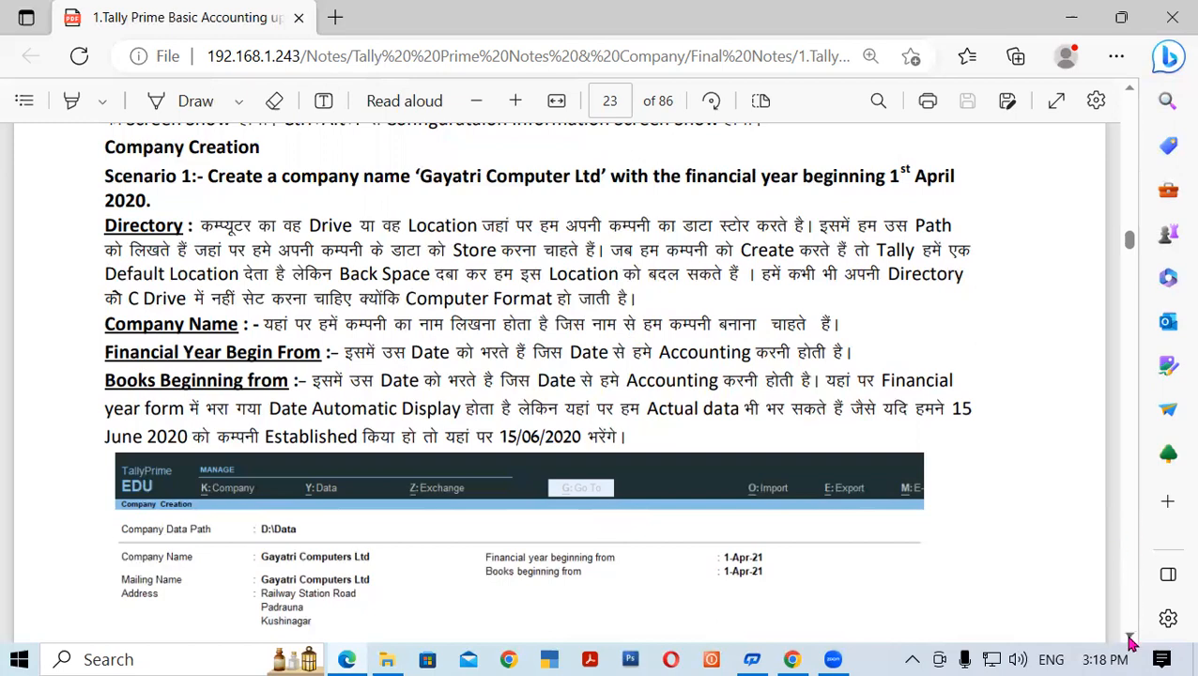
- Scroll to the sample Tally screenshot, enlarge the PDF page, and launch TallyPrime
scroll(1130, 638, down, 4)
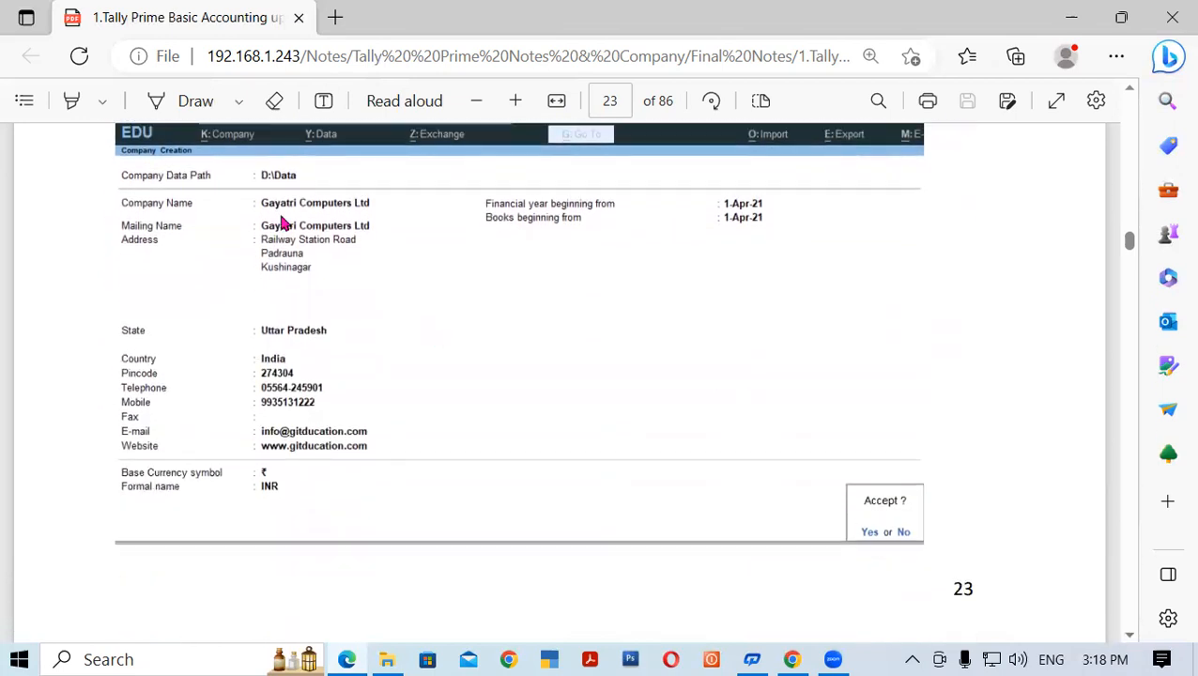
click(515, 101)
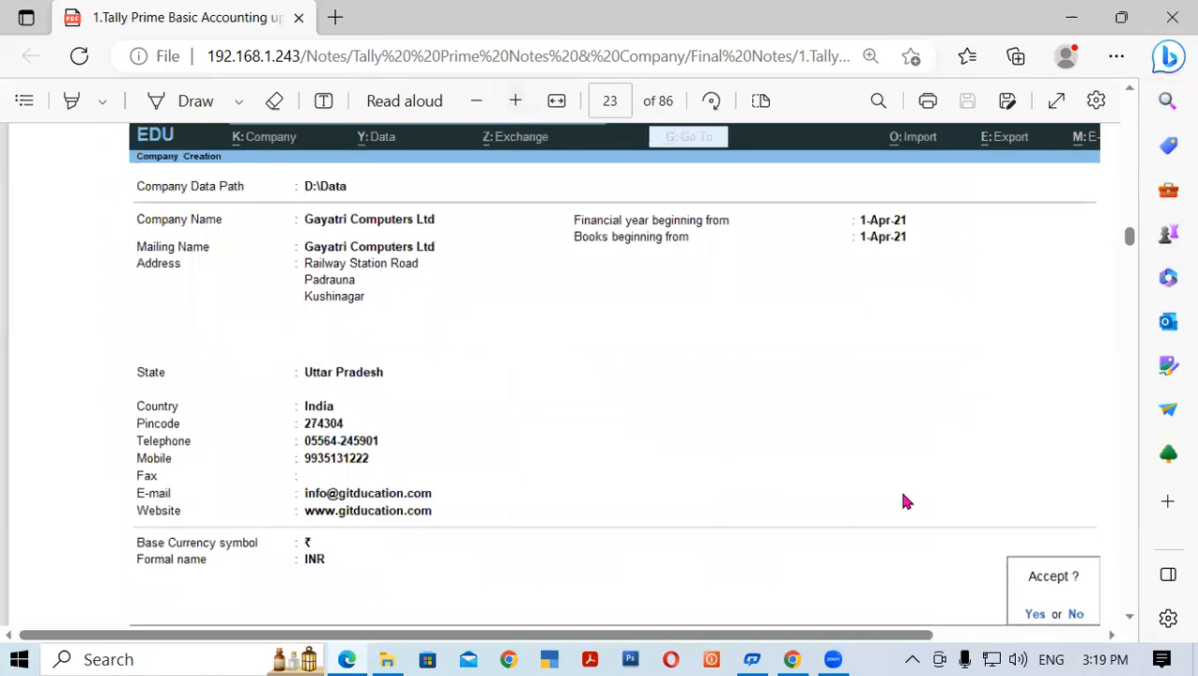
click(551, 659)
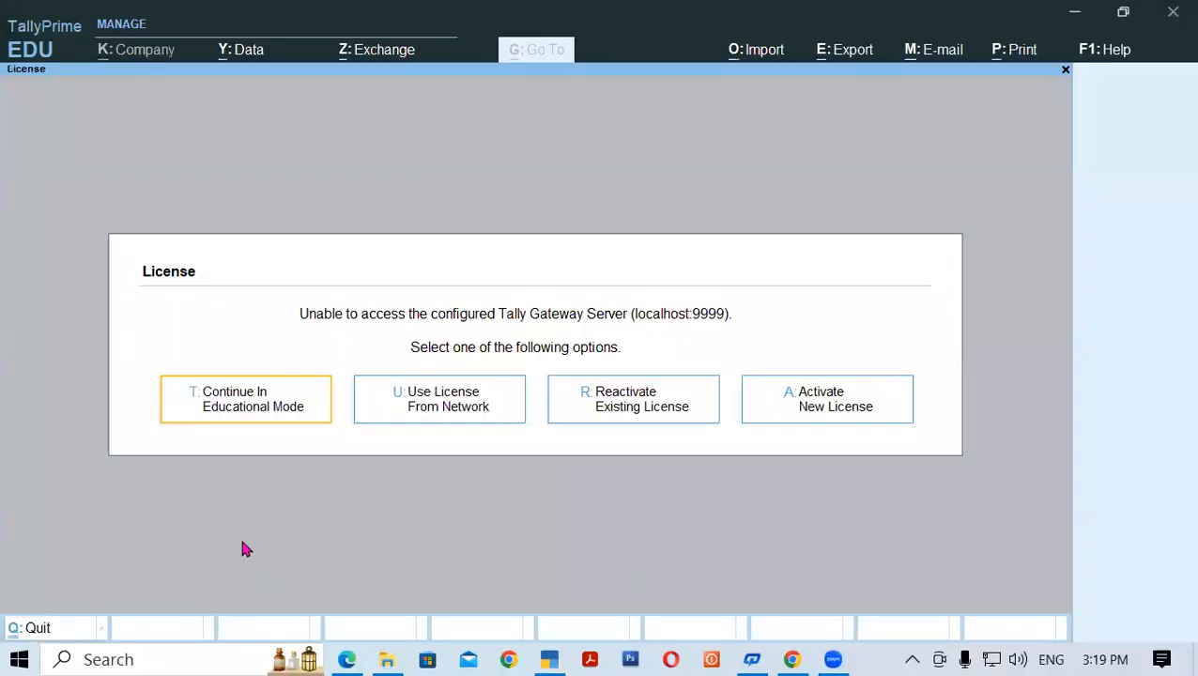
- Continue in Educational Mode and check the Company menu for the loaded Gayatri Computers Ltd
click(232, 402)
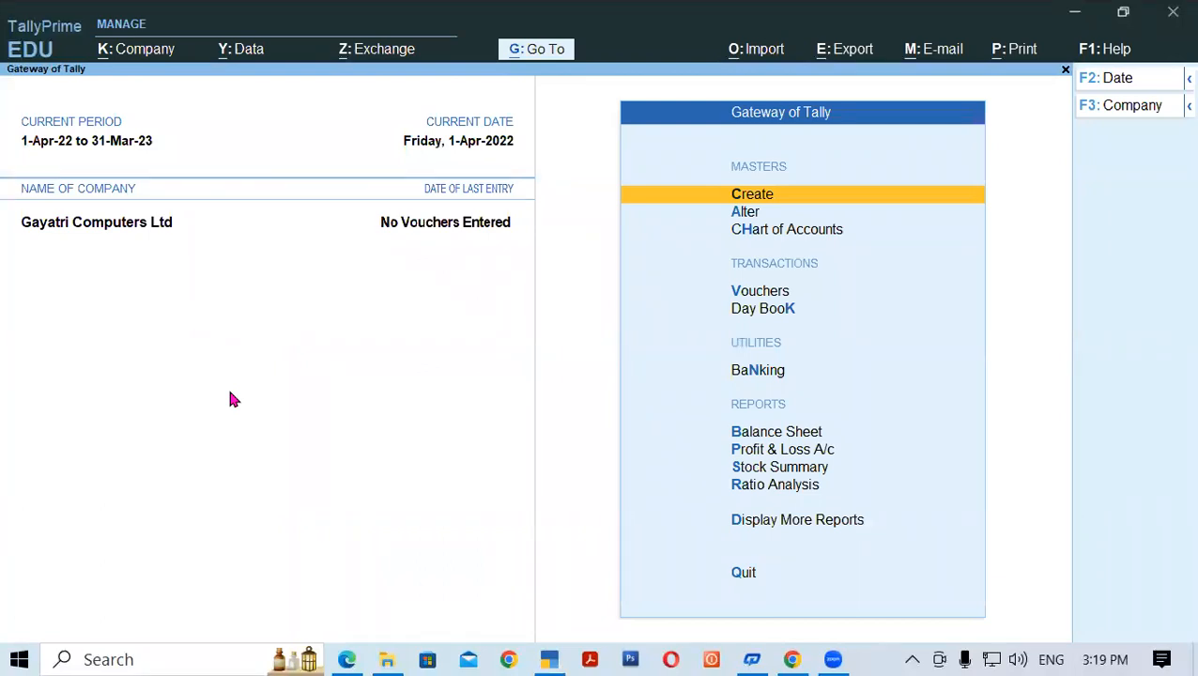
click(764, 111)
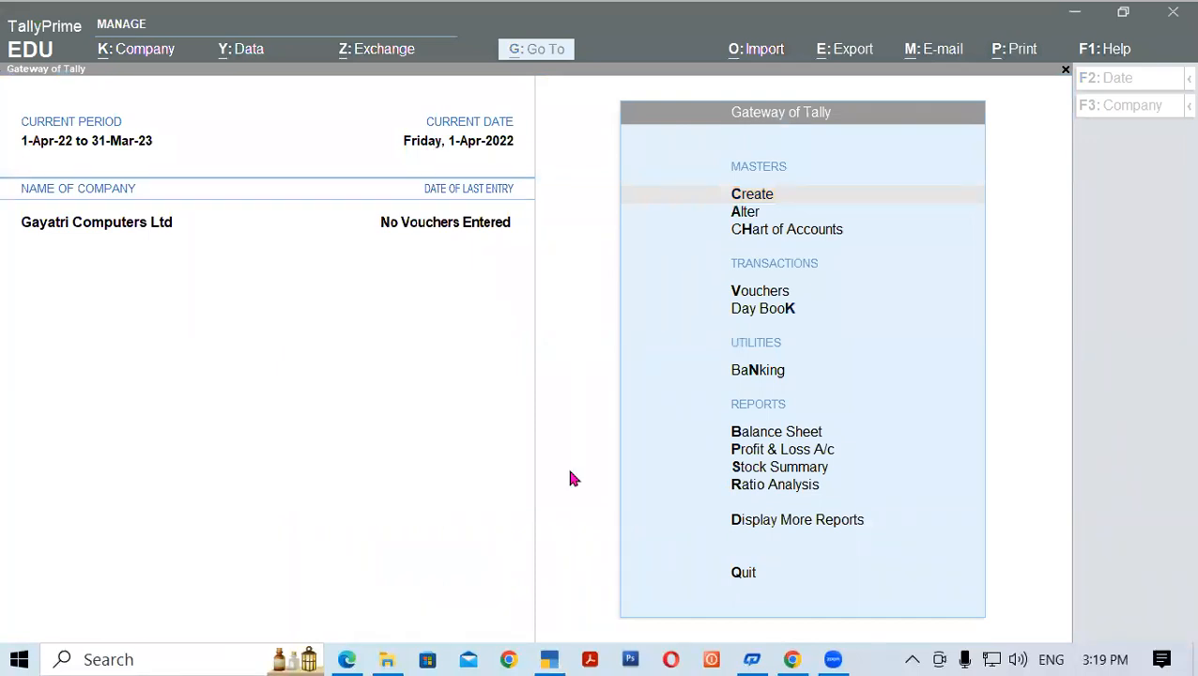
click(354, 349)
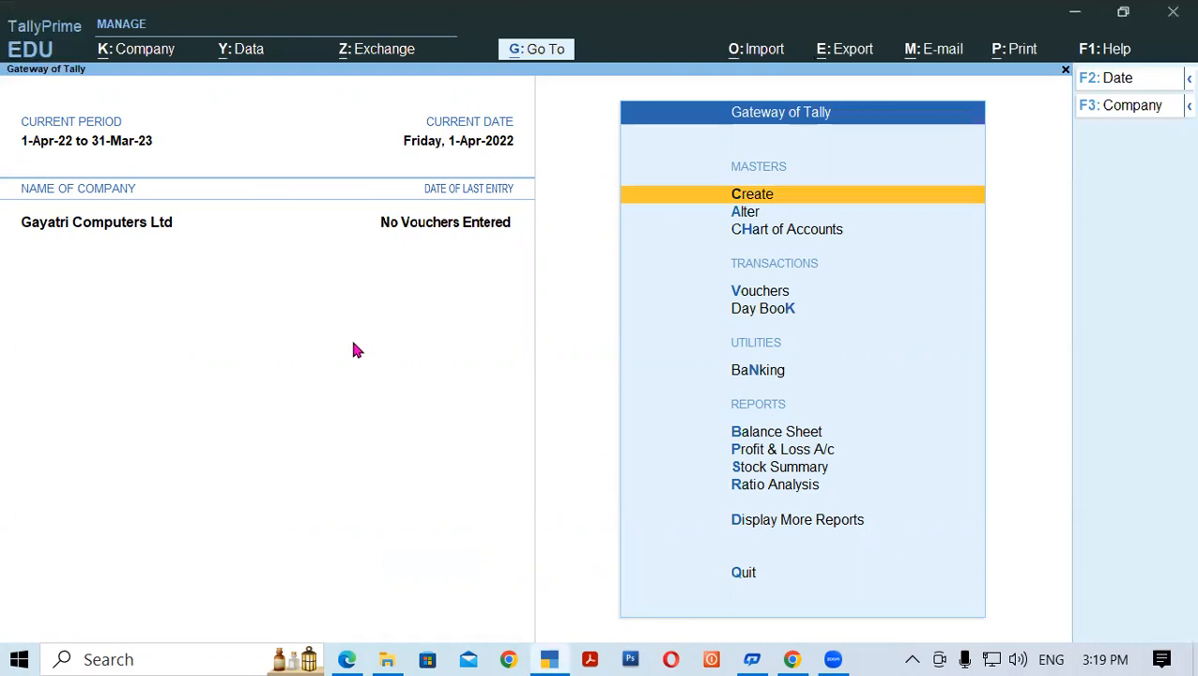
click(155, 54)
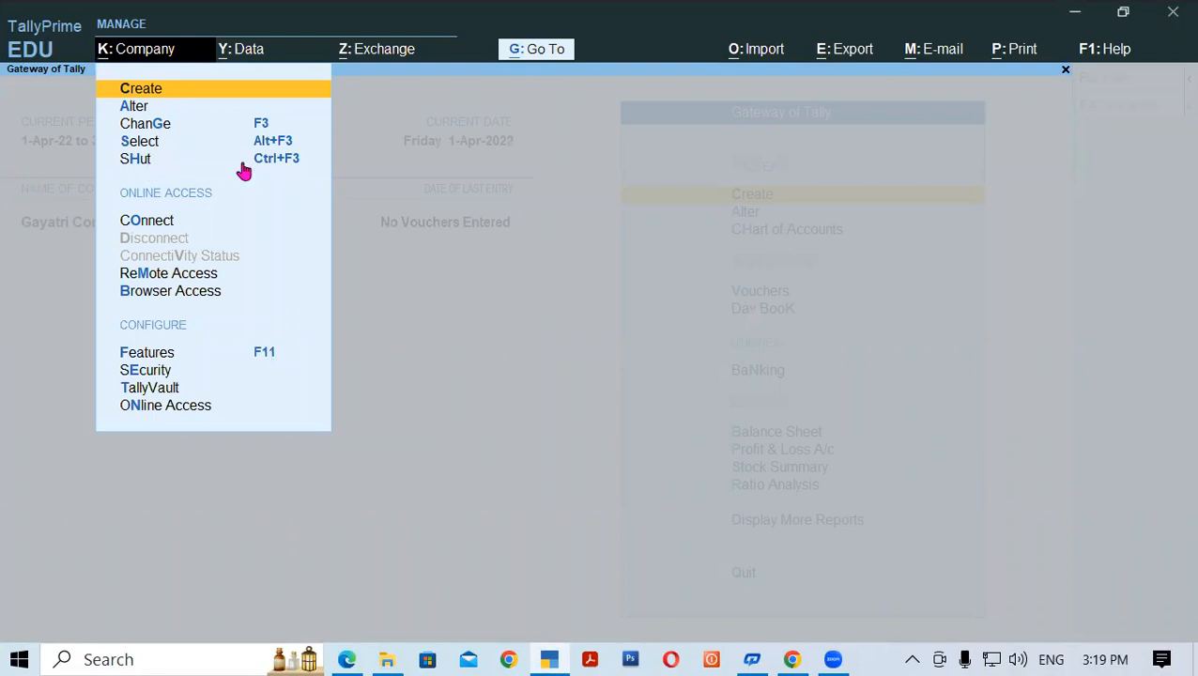
click(166, 484)
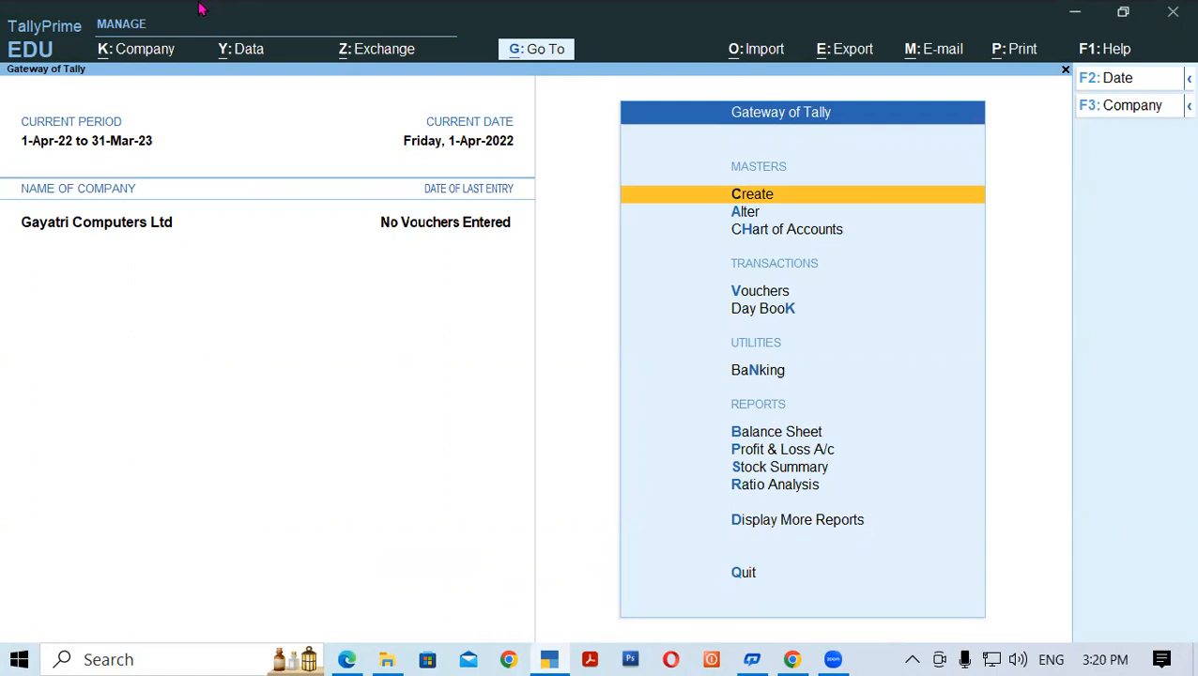
- Shut Gayatri Computers Ltd and move to Create Company in the Select Company list
click(151, 55)
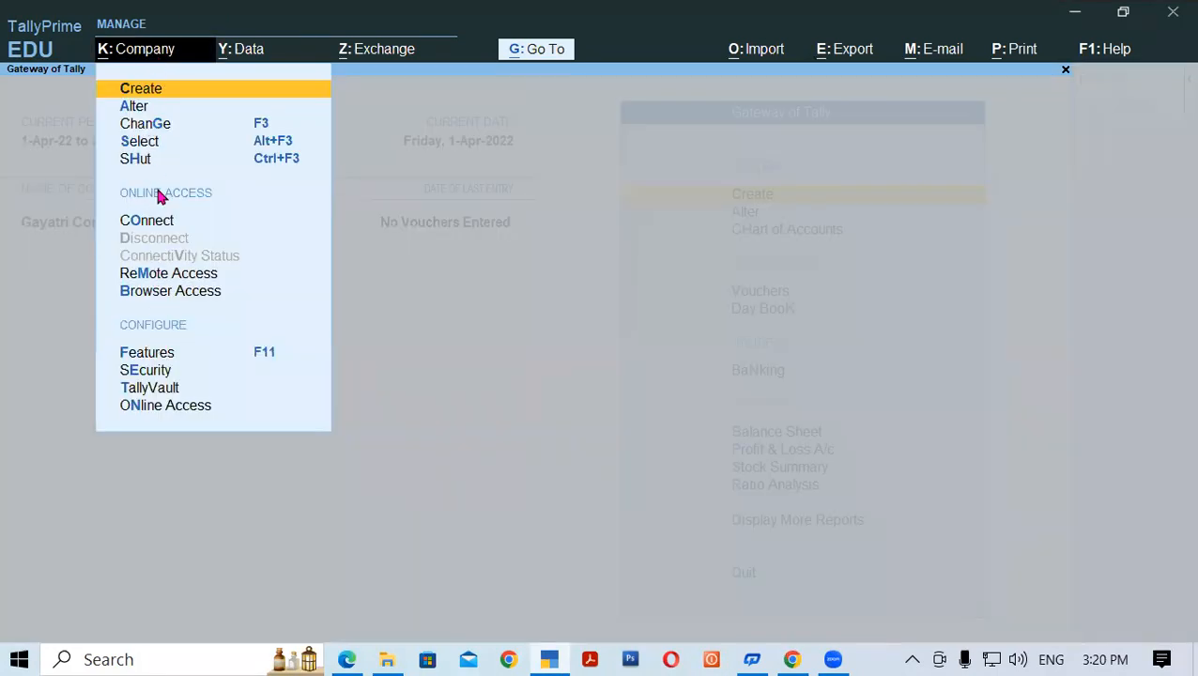
click(150, 162)
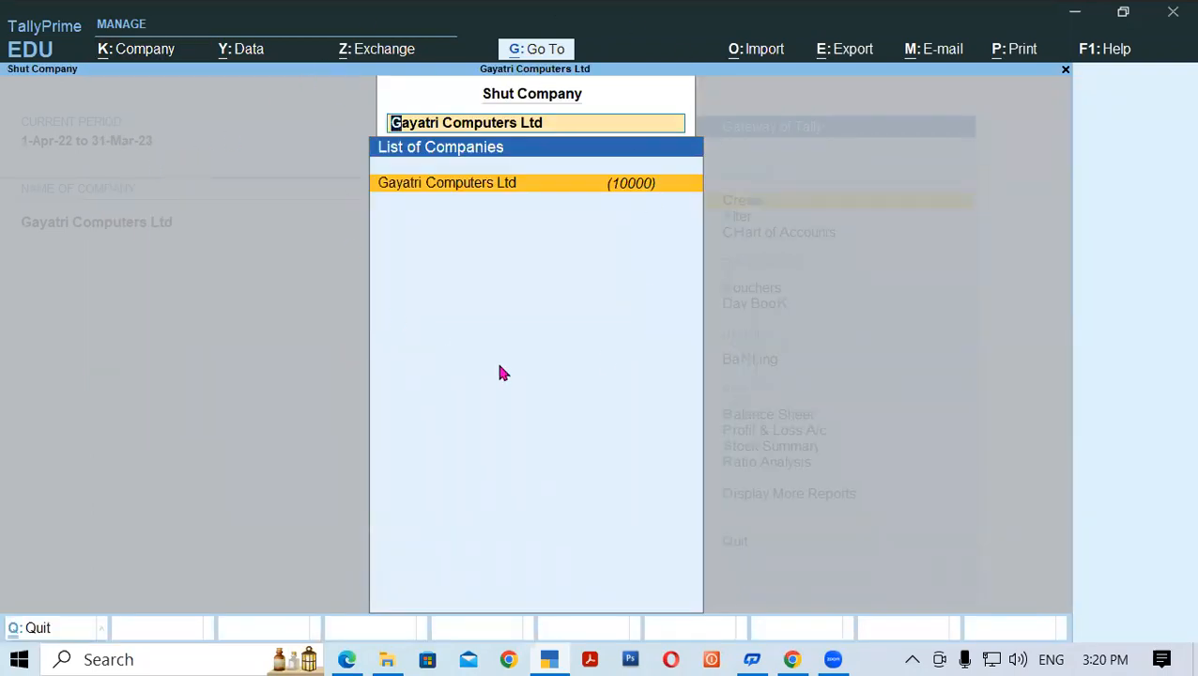
click(498, 185)
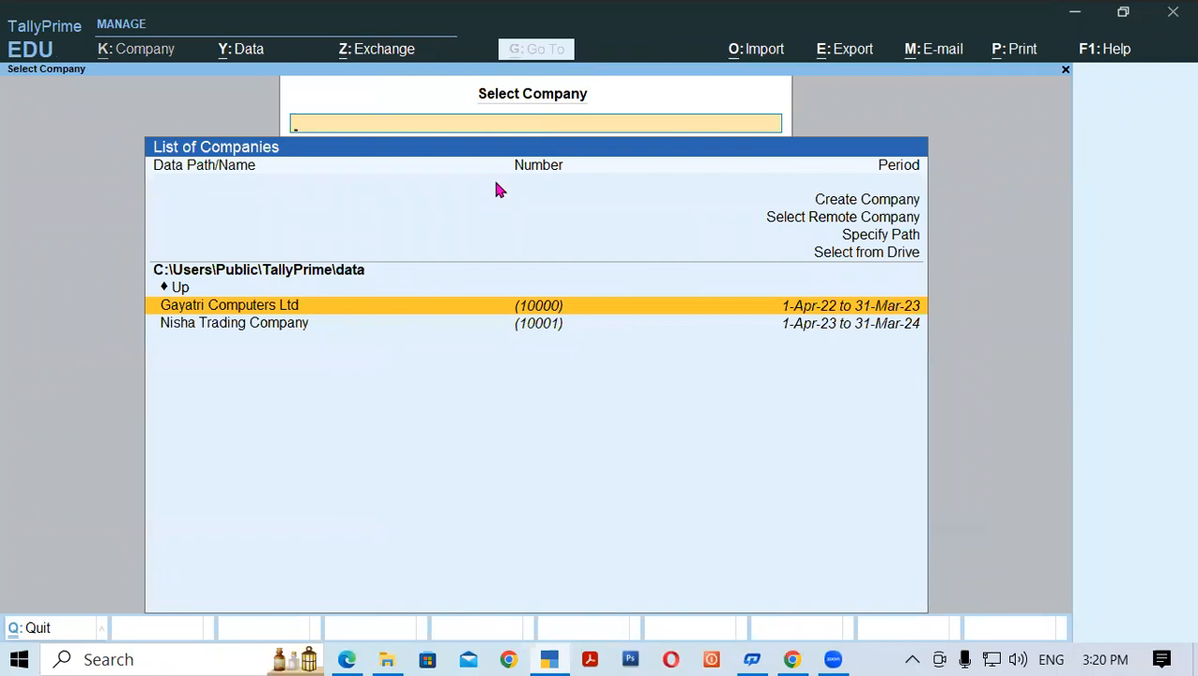
key(Up)
key(Up)
key(Up)
key(Up)
key(Up)
key(Up)
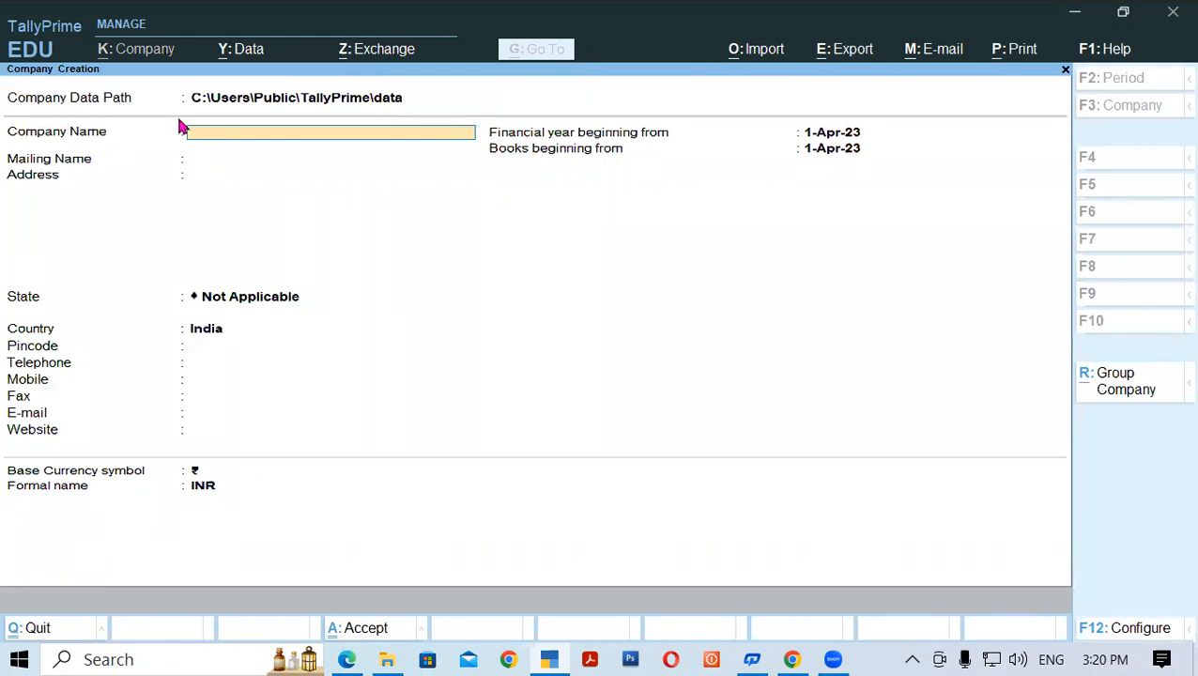
click(382, 101)
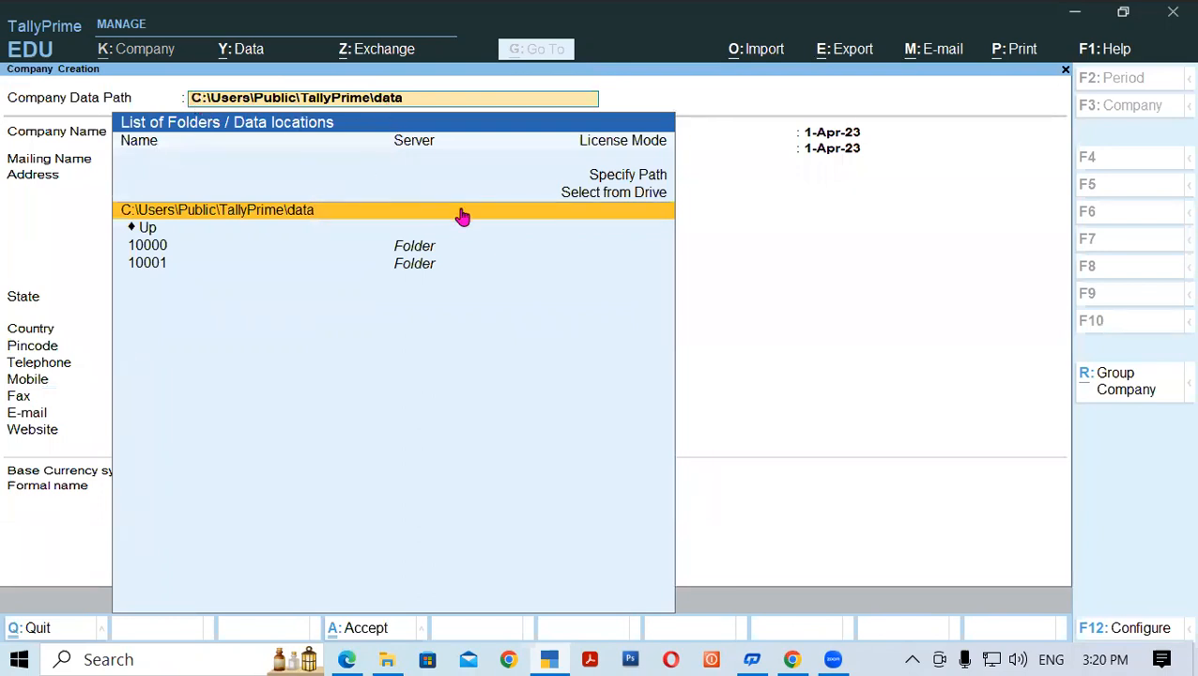
click(591, 195)
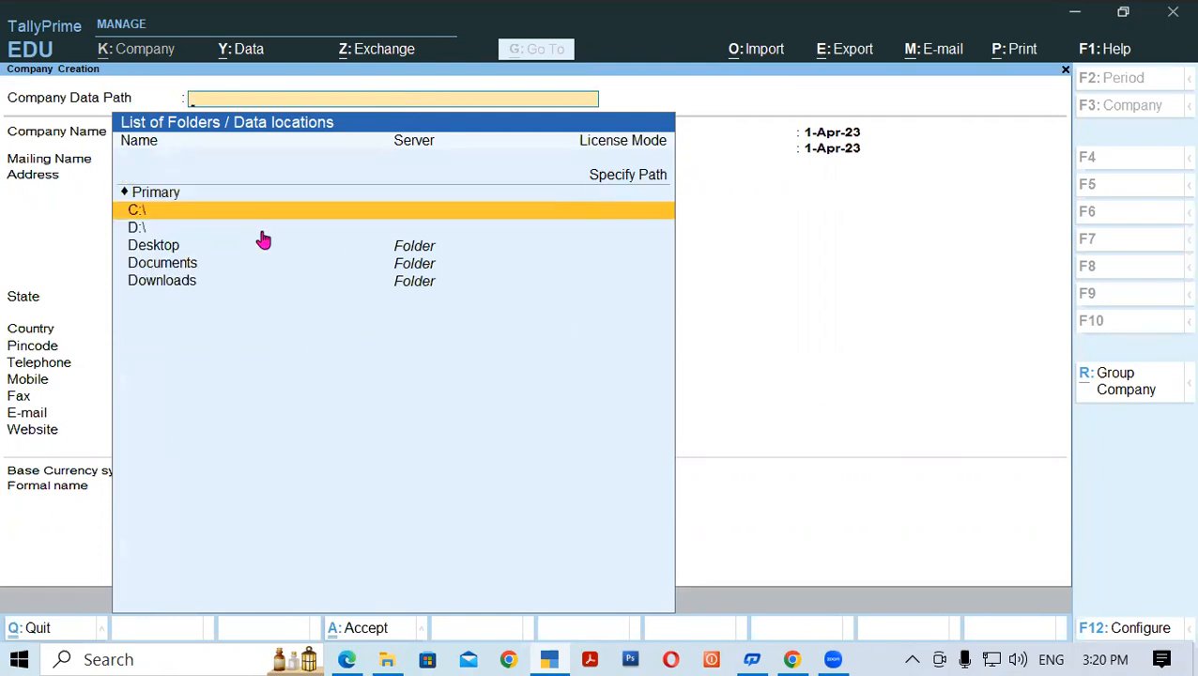
click(138, 229)
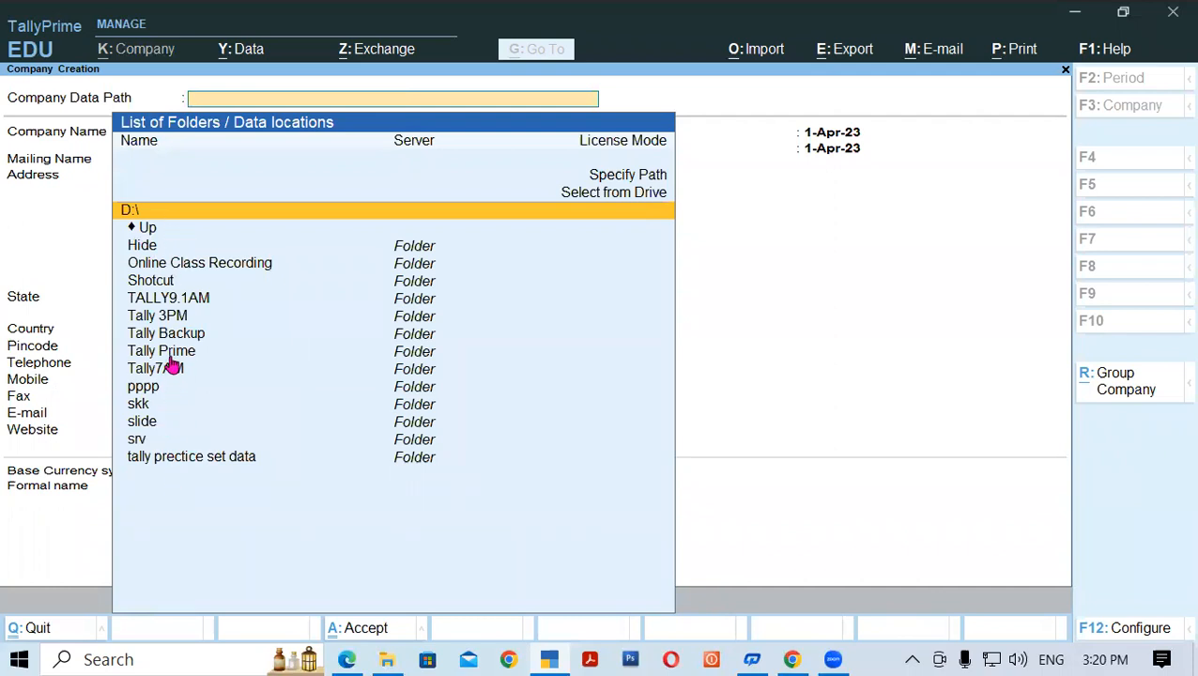
click(173, 321)
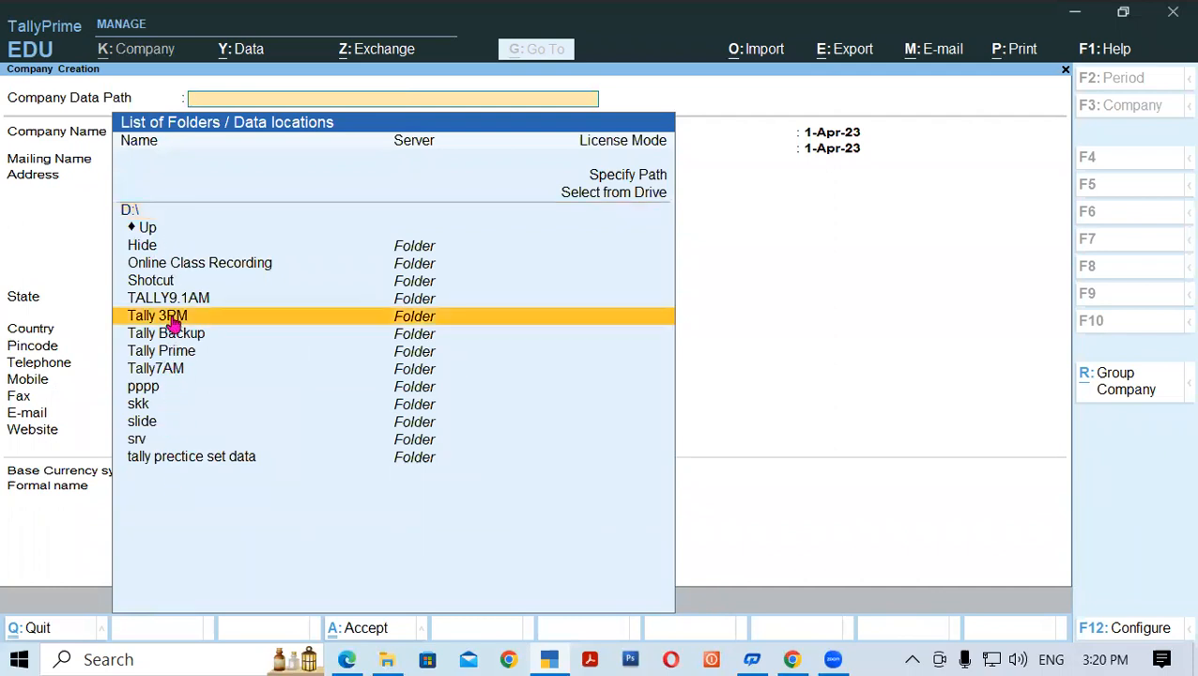
click(173, 321)
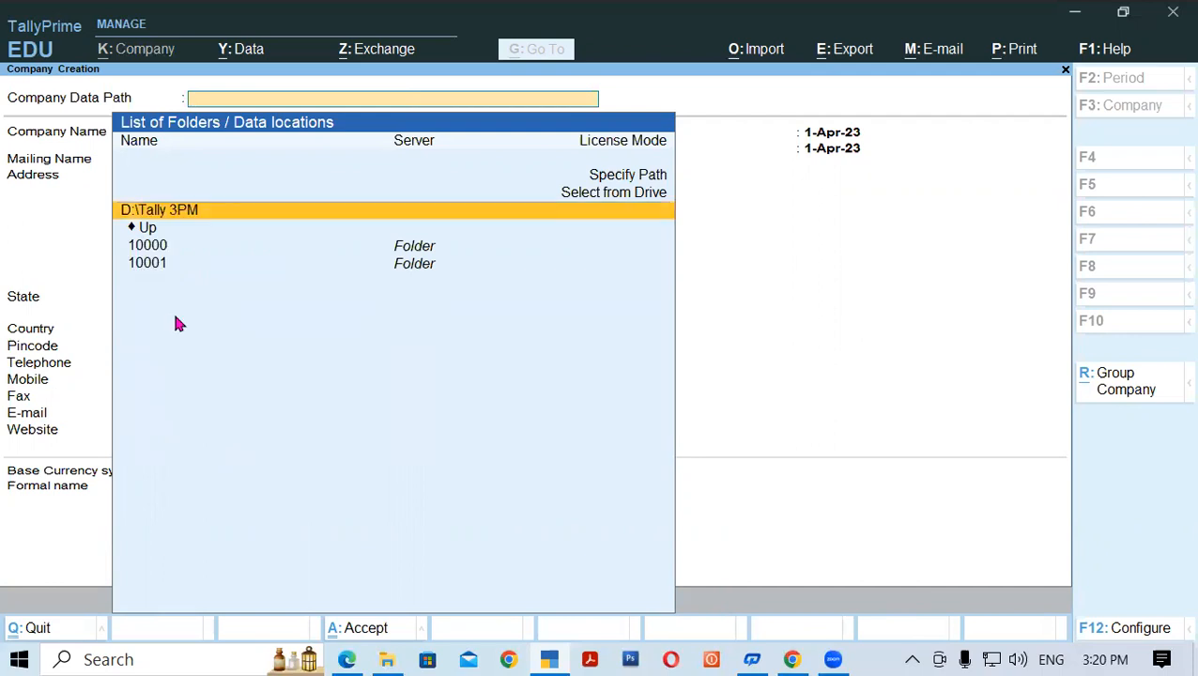
key(Return)
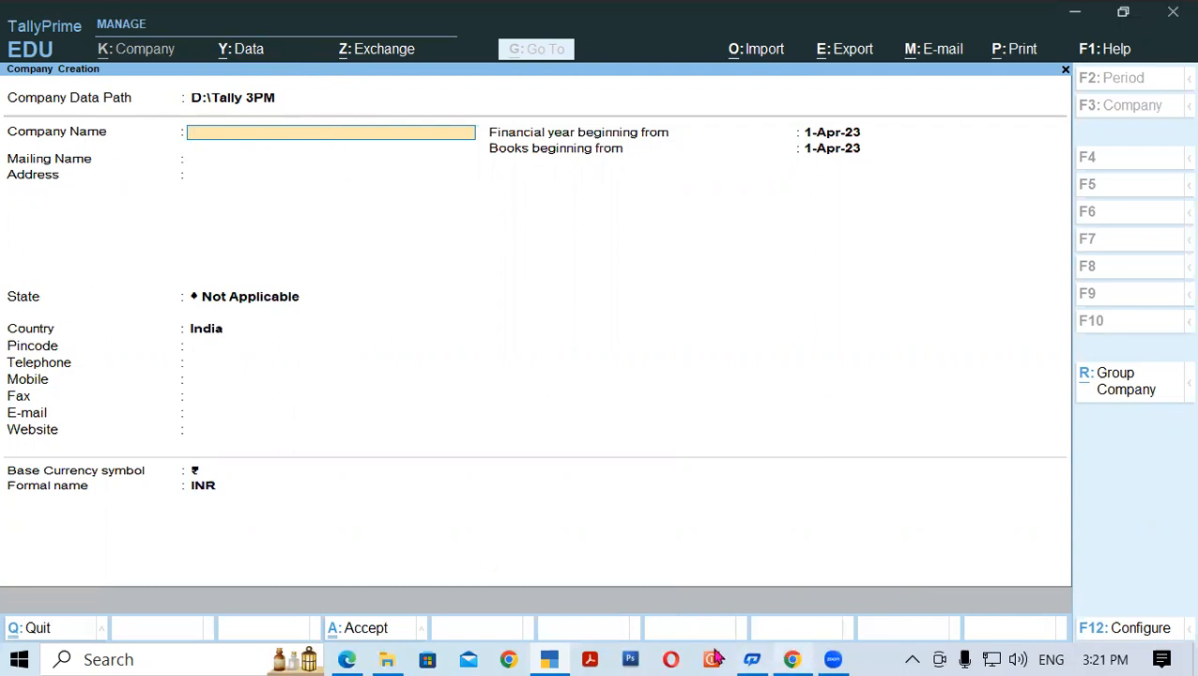
- Enter 'Gayatri Computers Ltd' as the company name and keep it as the mailing name
click(349, 659)
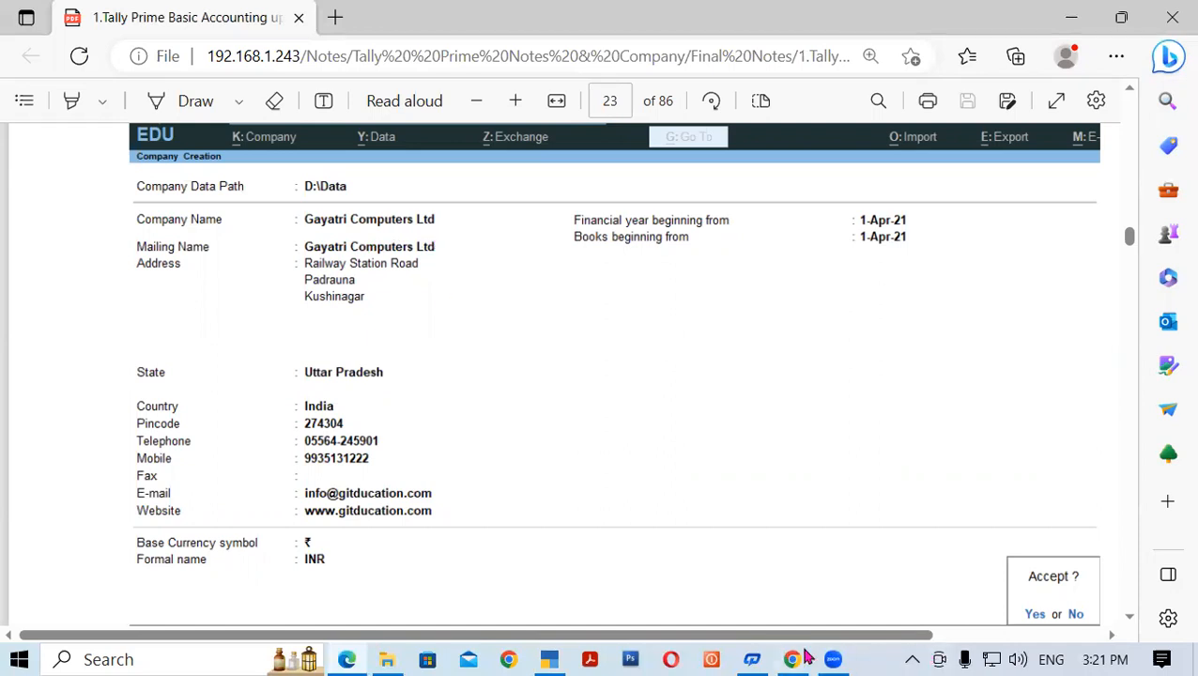
click(544, 657)
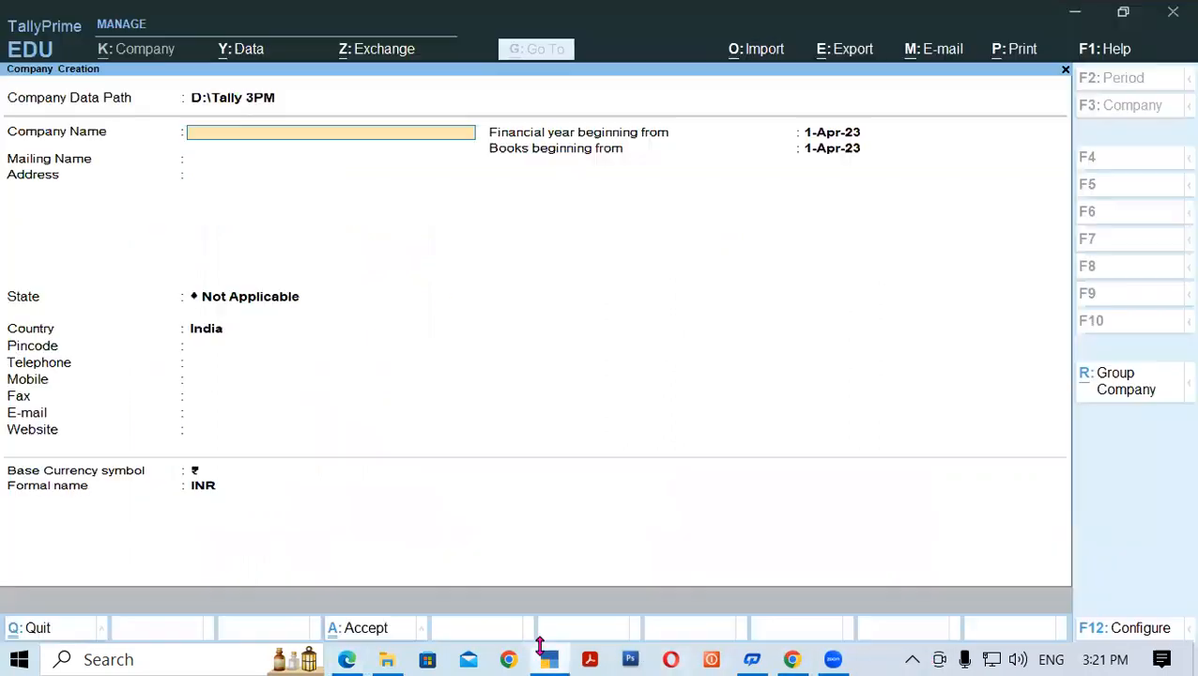
text(Gayatri Computers Ltd)
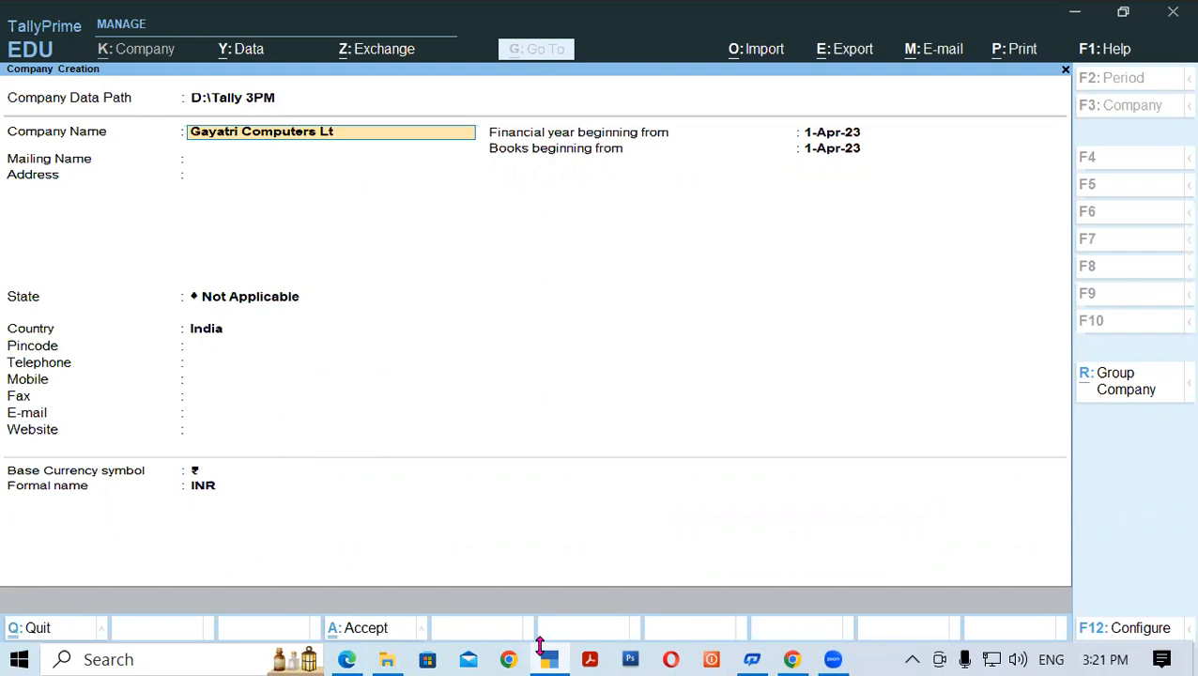
key(Return)
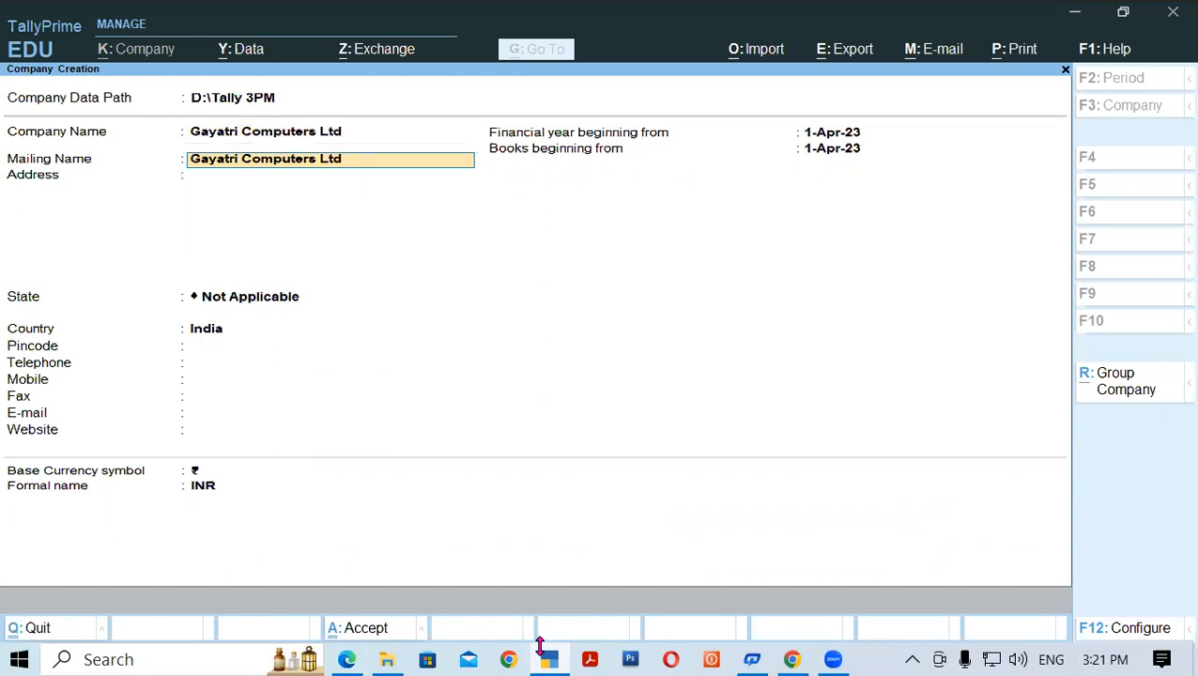
key(Return)
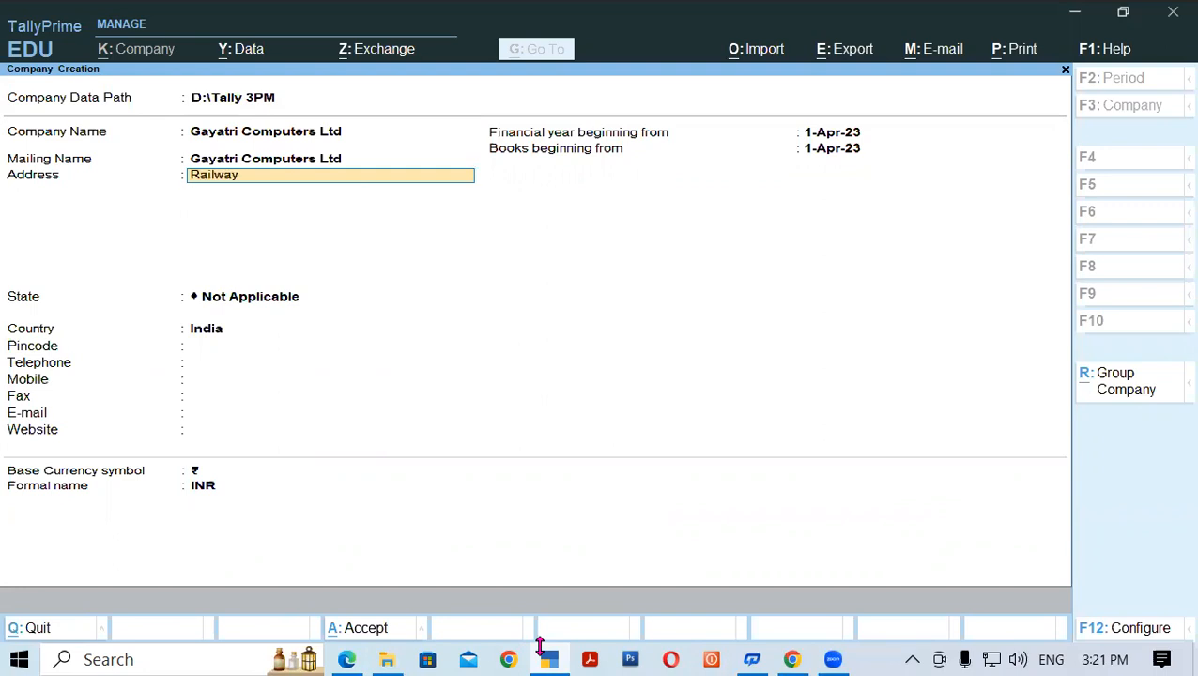
- Enter the first two lines of the company's address
key(Return)
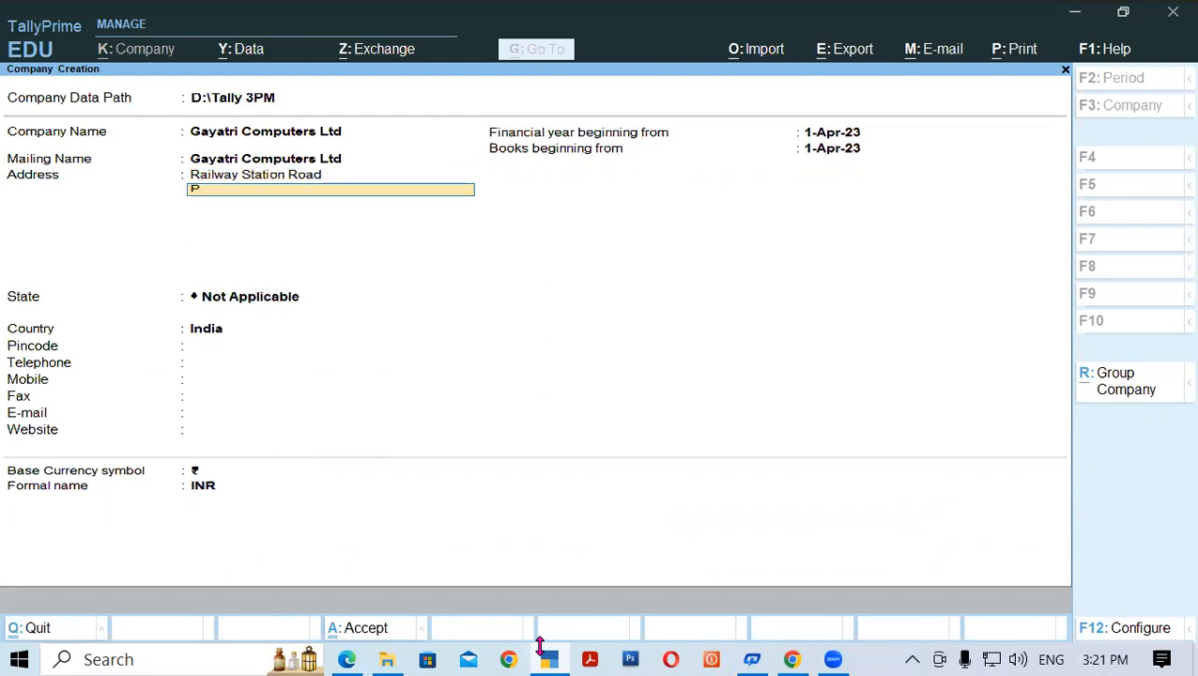
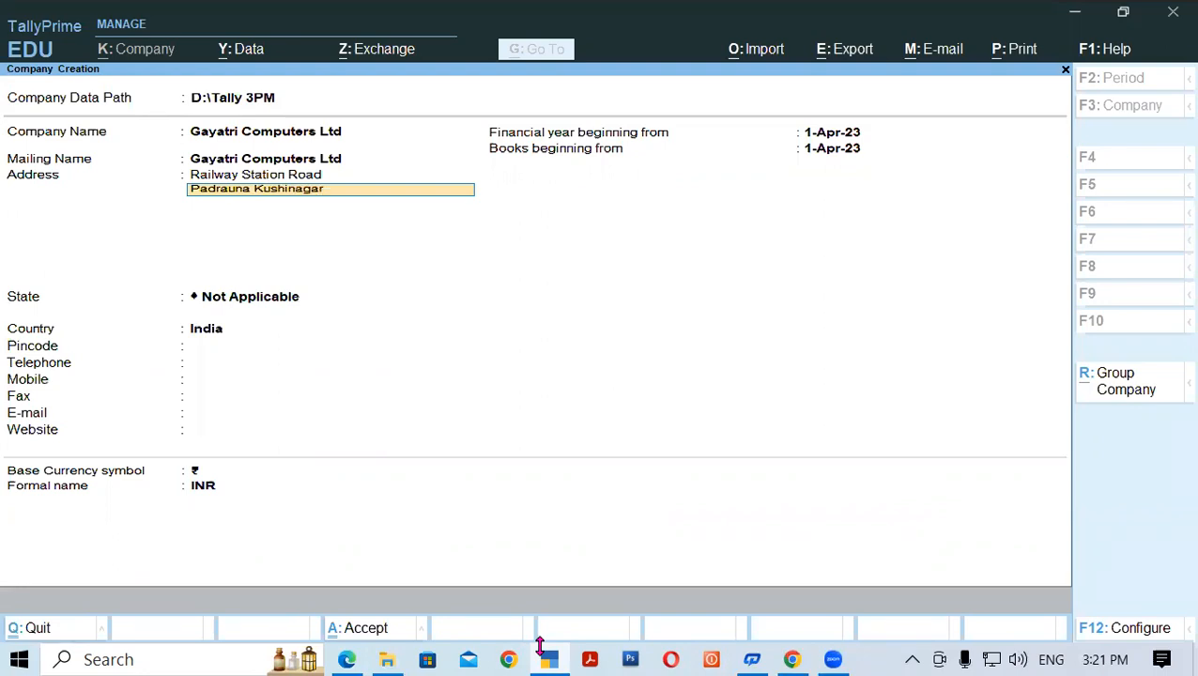
- Finish the address and set the company's state to Uttar Pradesh
key(Return)
key(Return)
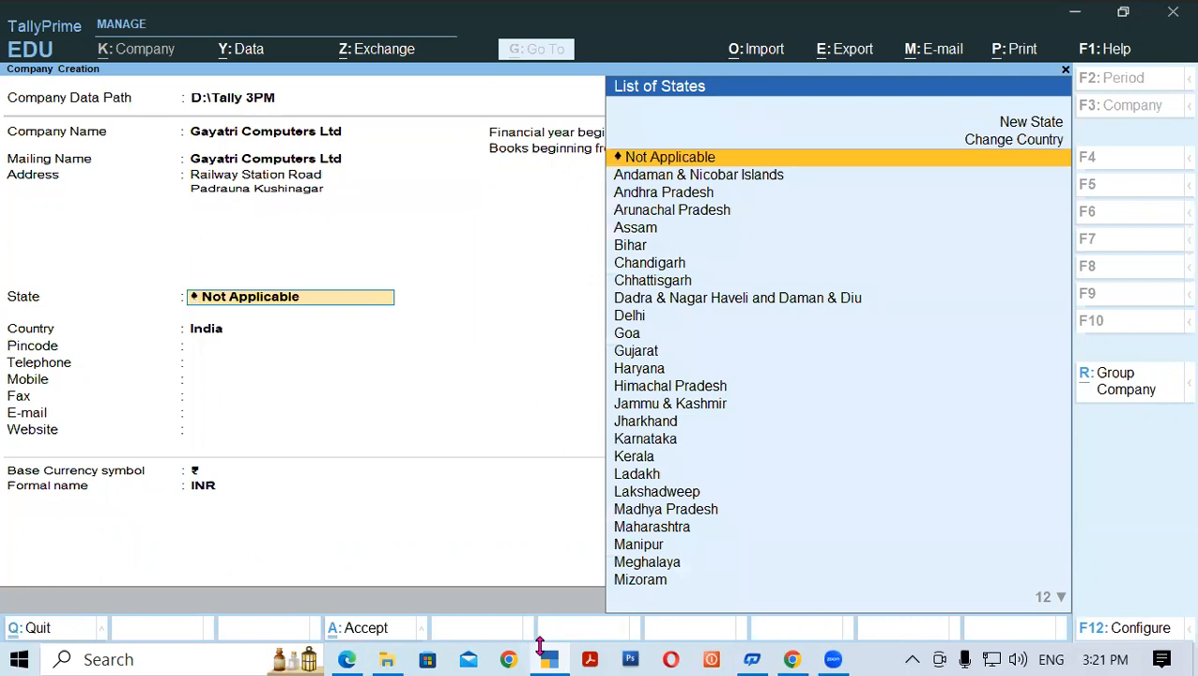
text(U)
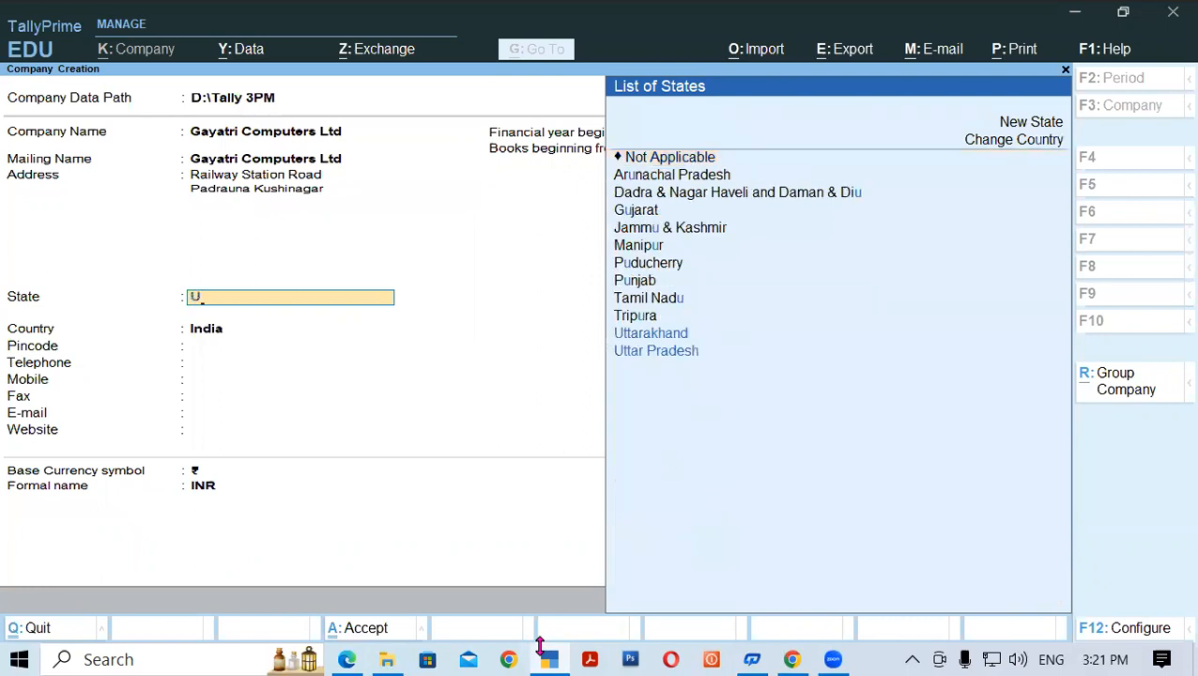
key(Down)
key(Up)
key(Down)
key(Up)
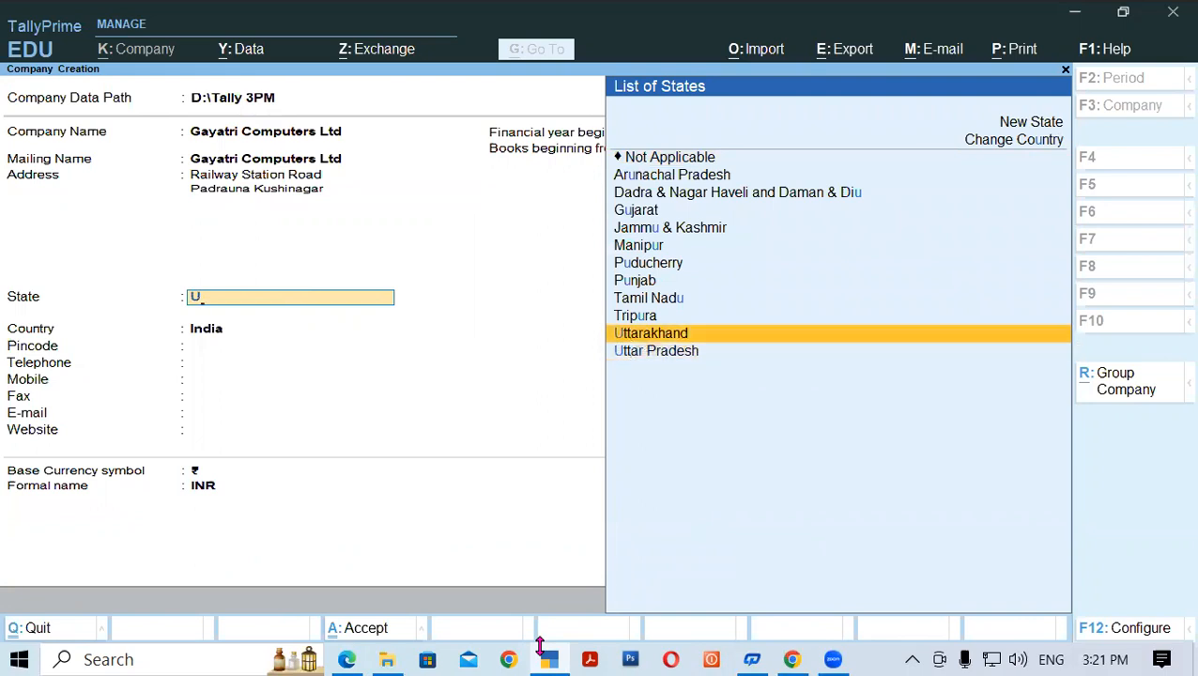
key(Down)
key(Return)
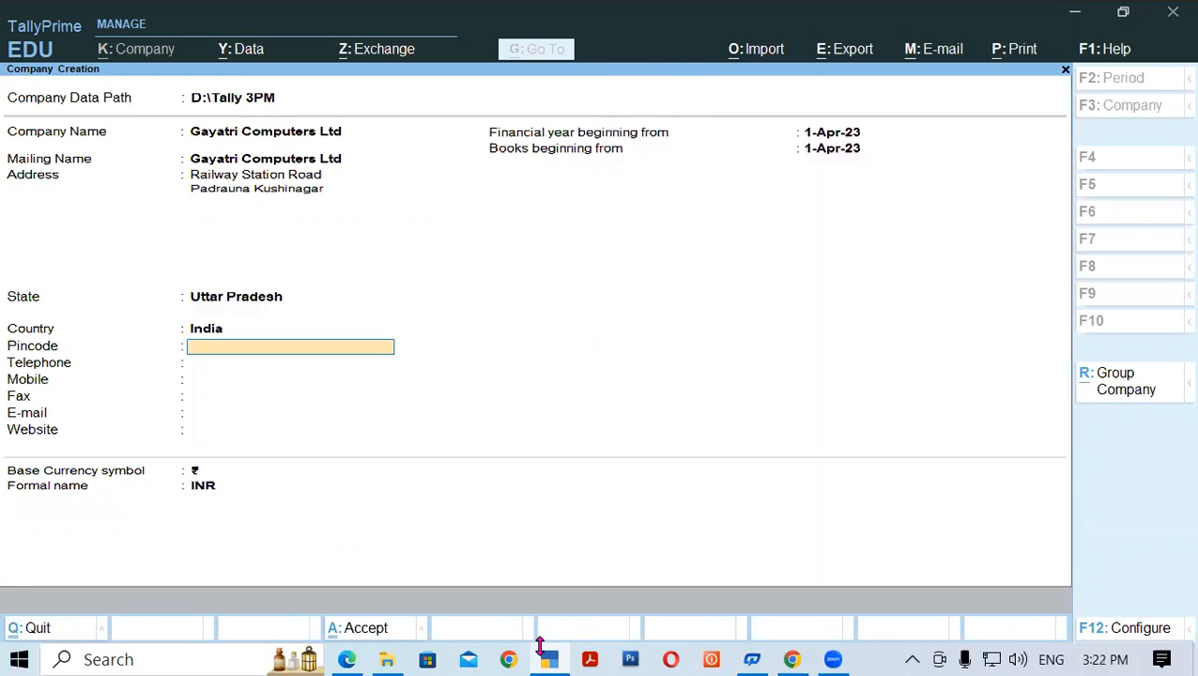
- Fill in the pincode, telephone number and mobile number fields
text(274304)
key(Return)
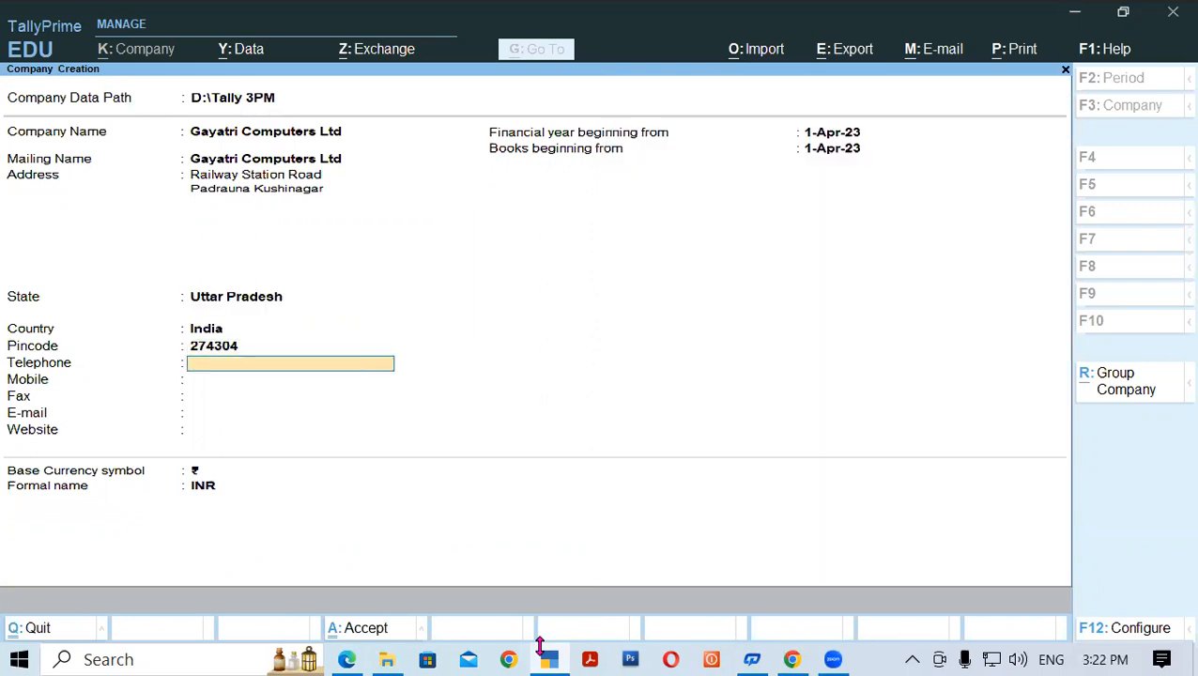
key(Return)
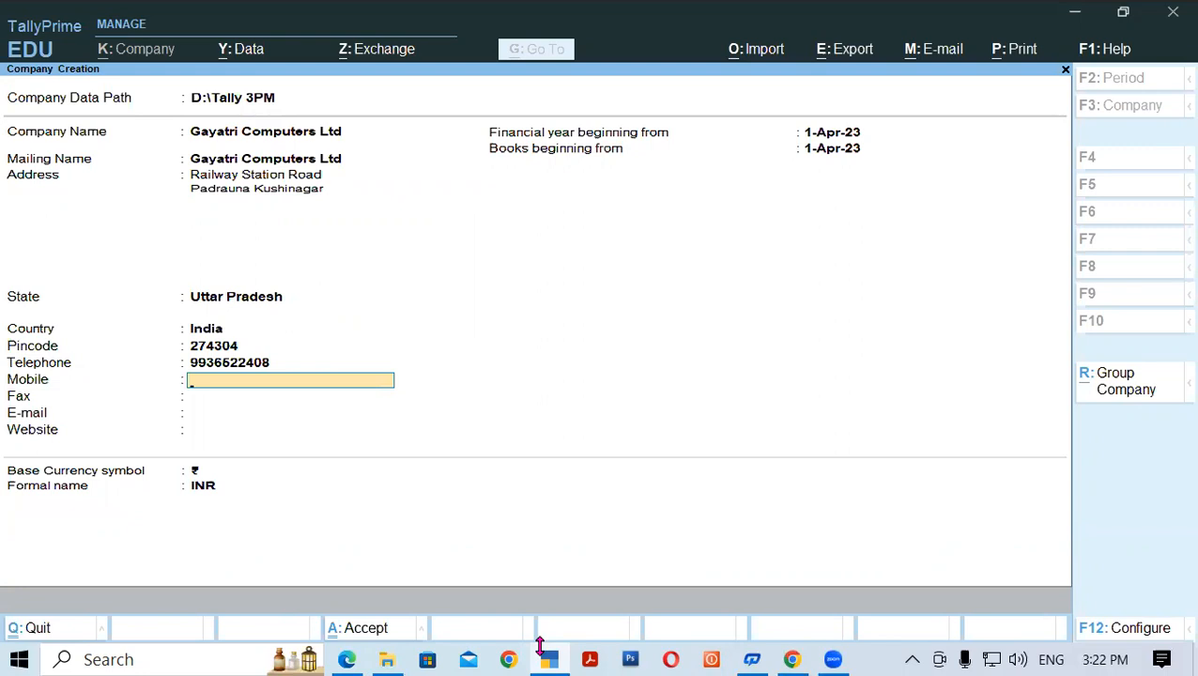
key(Return)
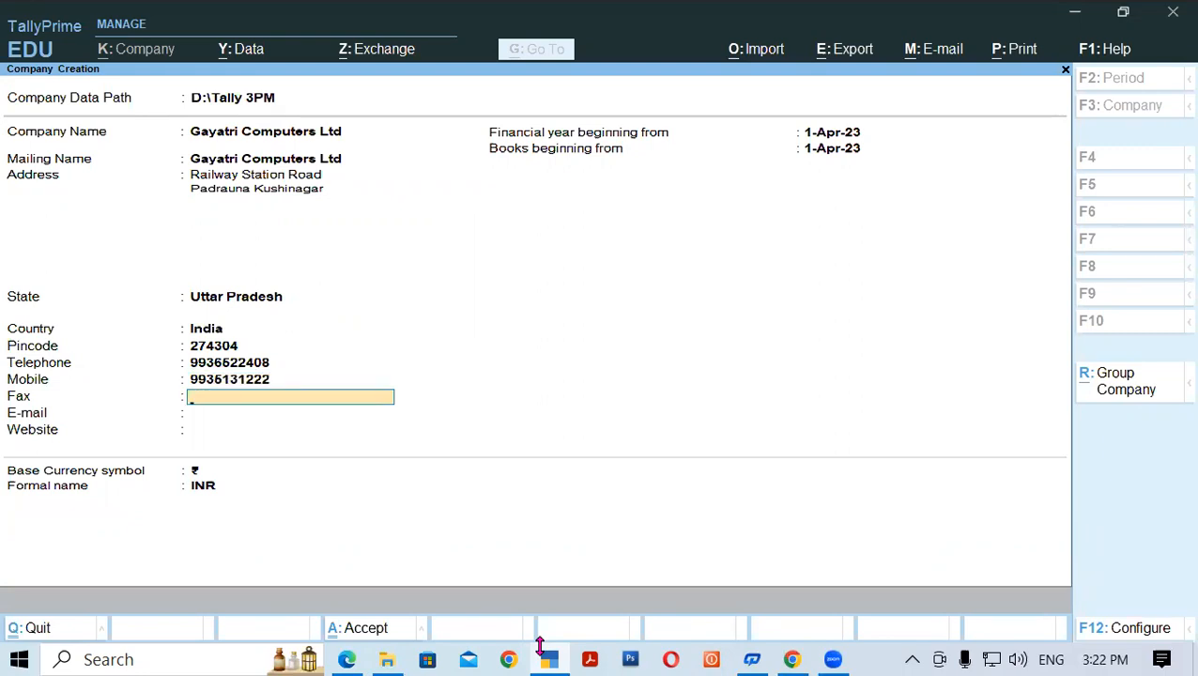
key(Return)
key(Return)
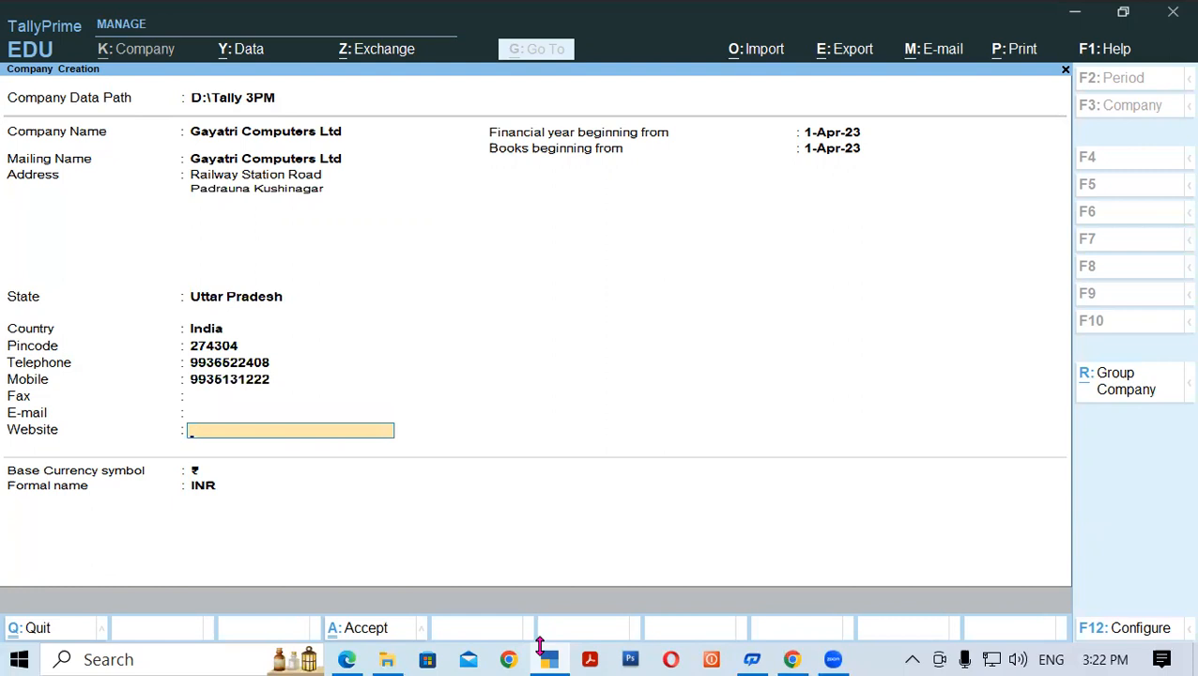
key(BackSpace)
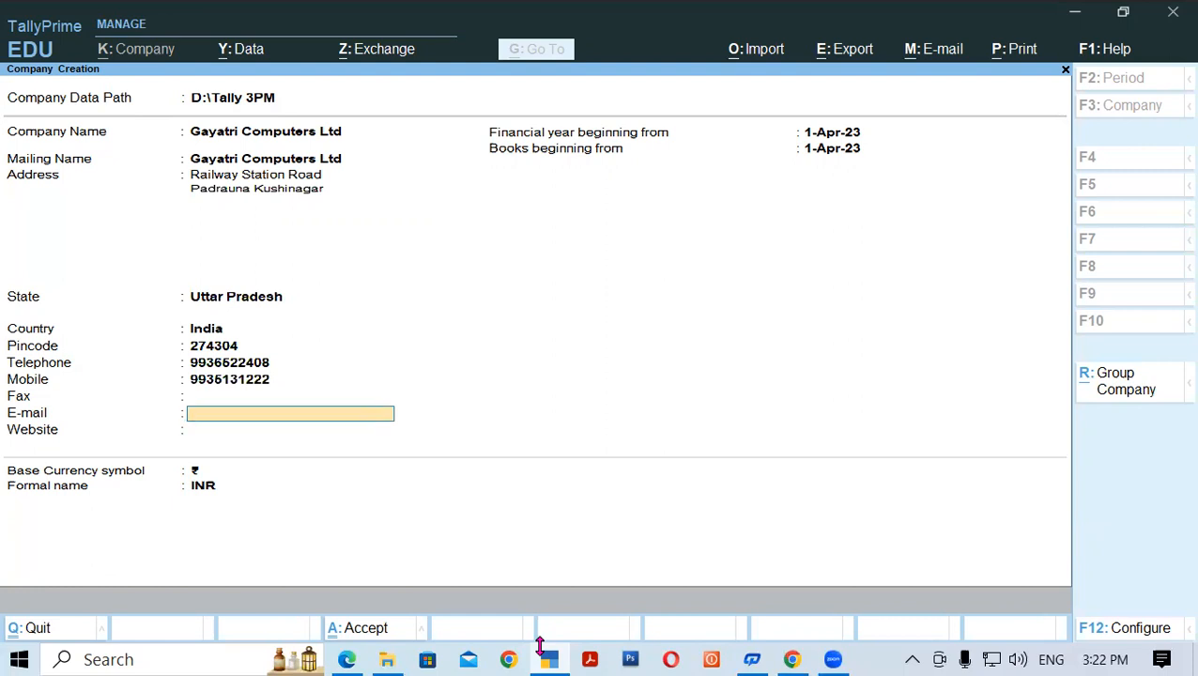
key(Return)
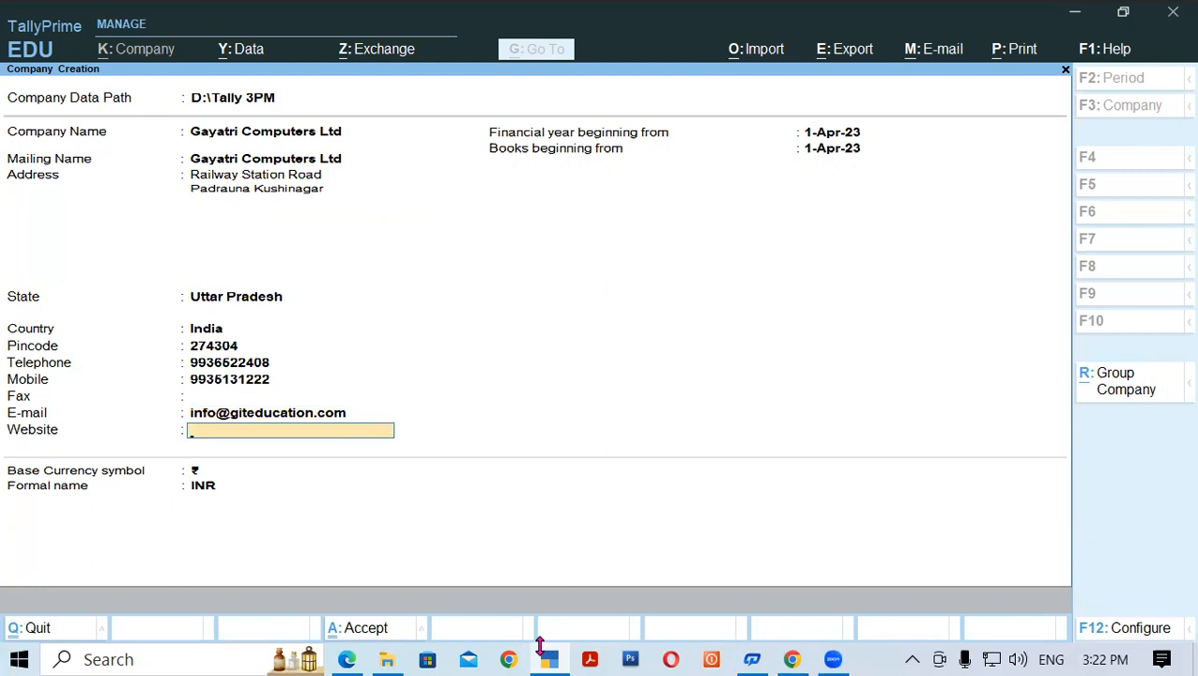
text(www.giteducation)
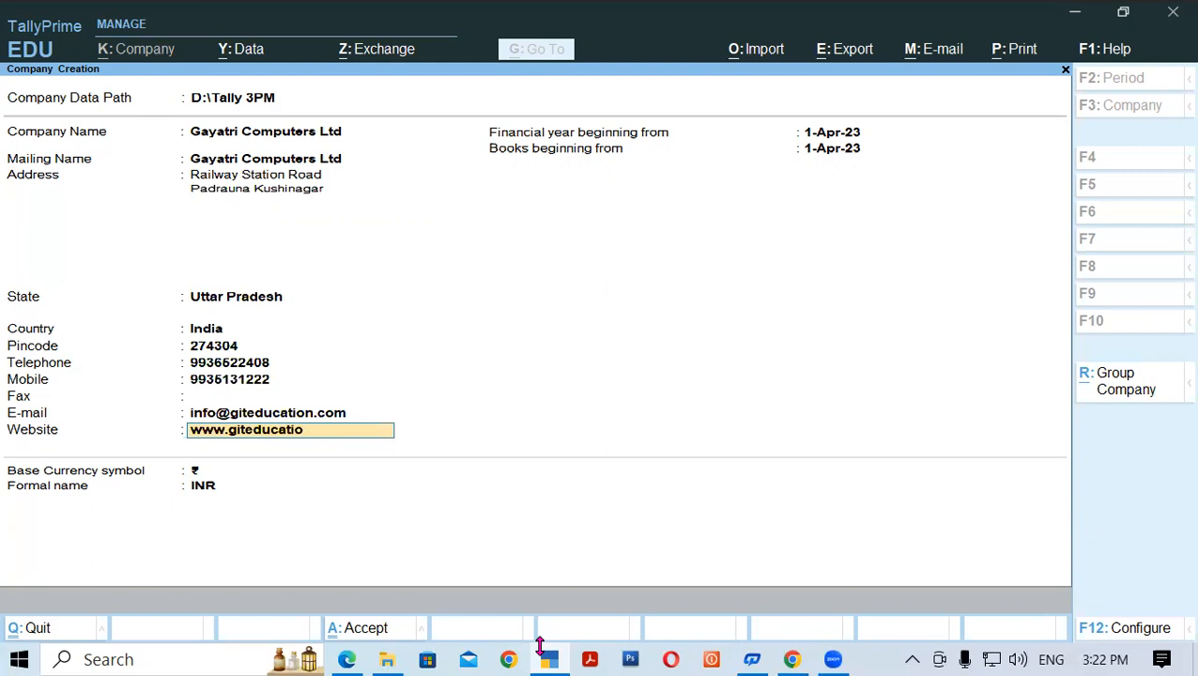
text(.com)
key(Return)
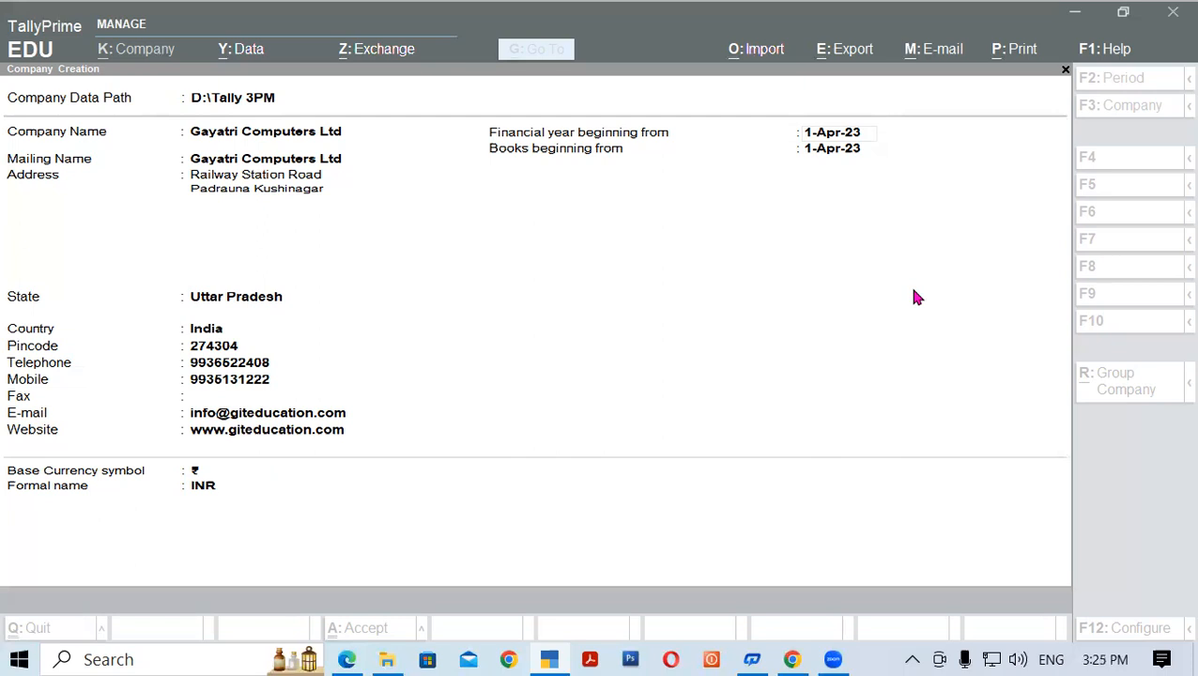
- Accept Gayatri Computers Ltd with GST enabled, then switch to the notes PDF
click(916, 298)
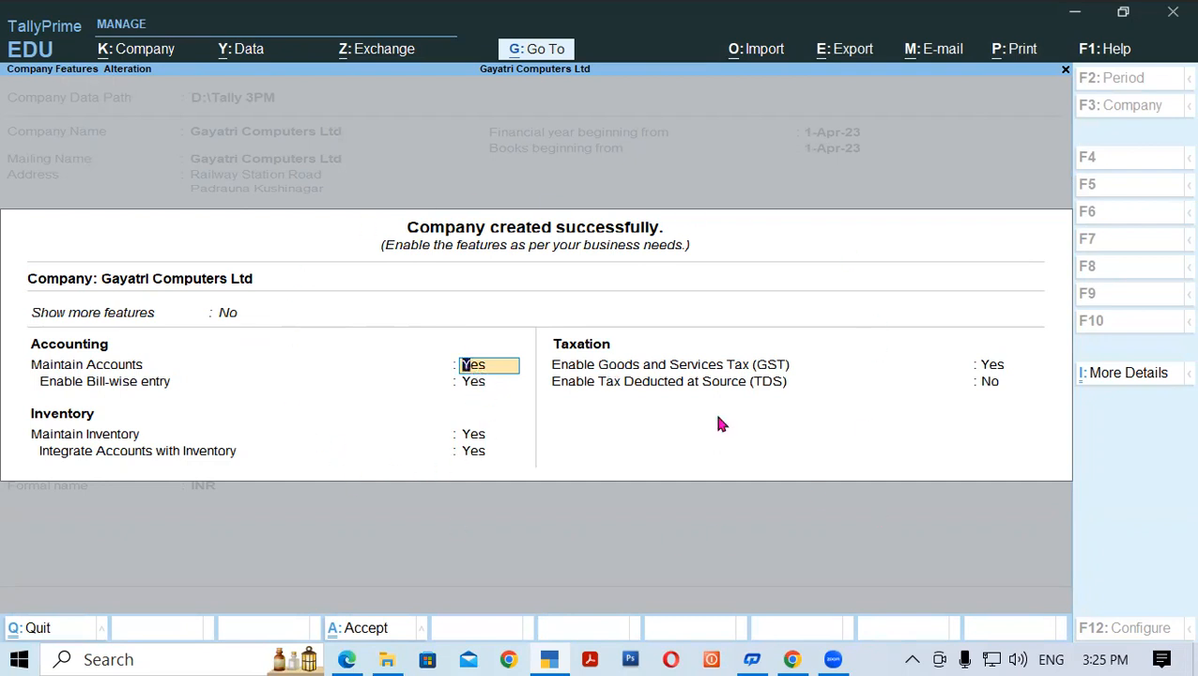
click(347, 658)
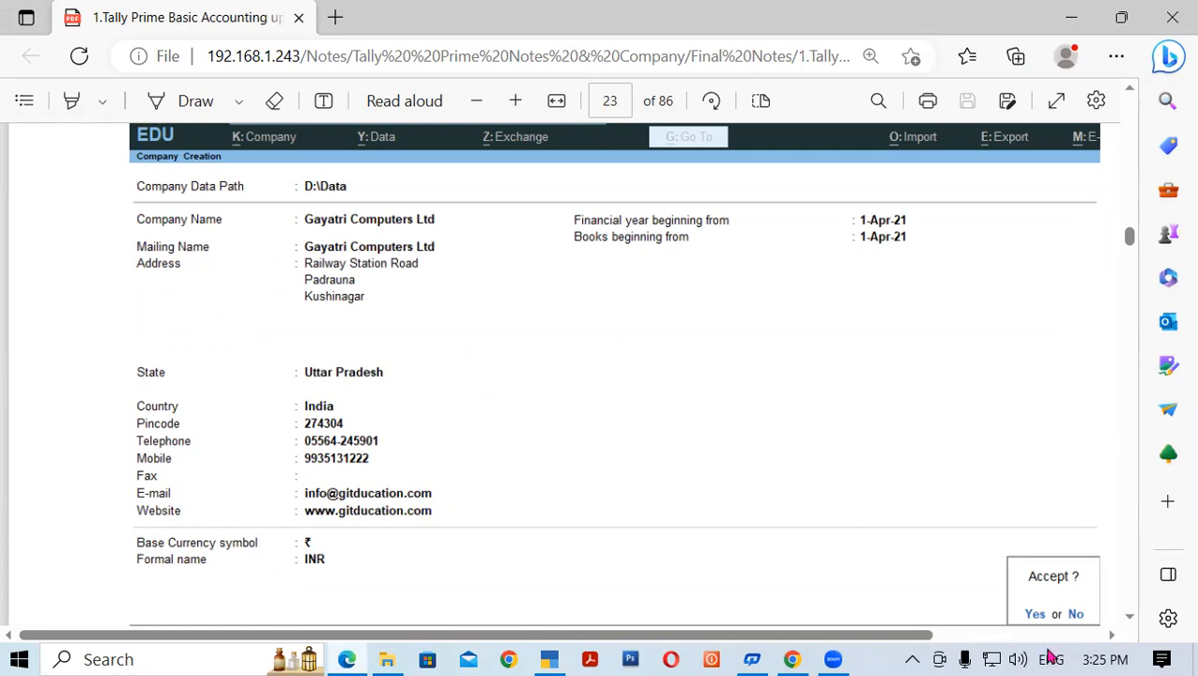
- Review the notes' Select Company, Shut A Company and Alter Company Detail headings, then return to TallyPrime
click(1131, 618)
scroll(1131, 618, down, 8)
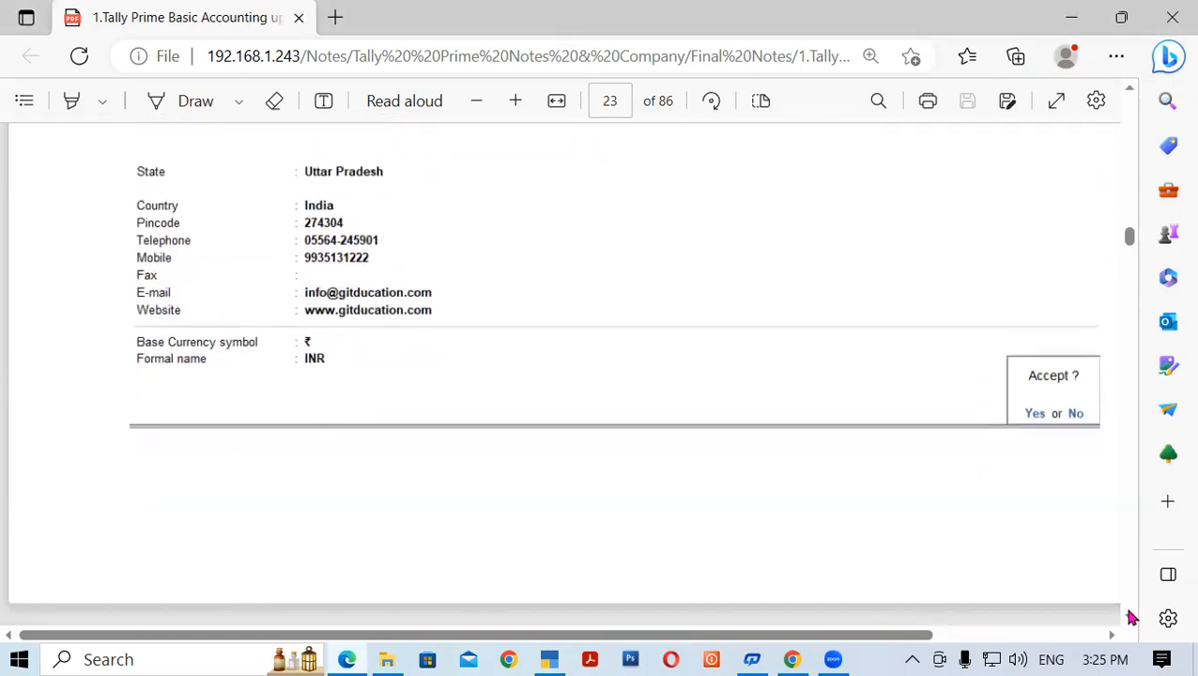
scroll(1131, 618, down, 2)
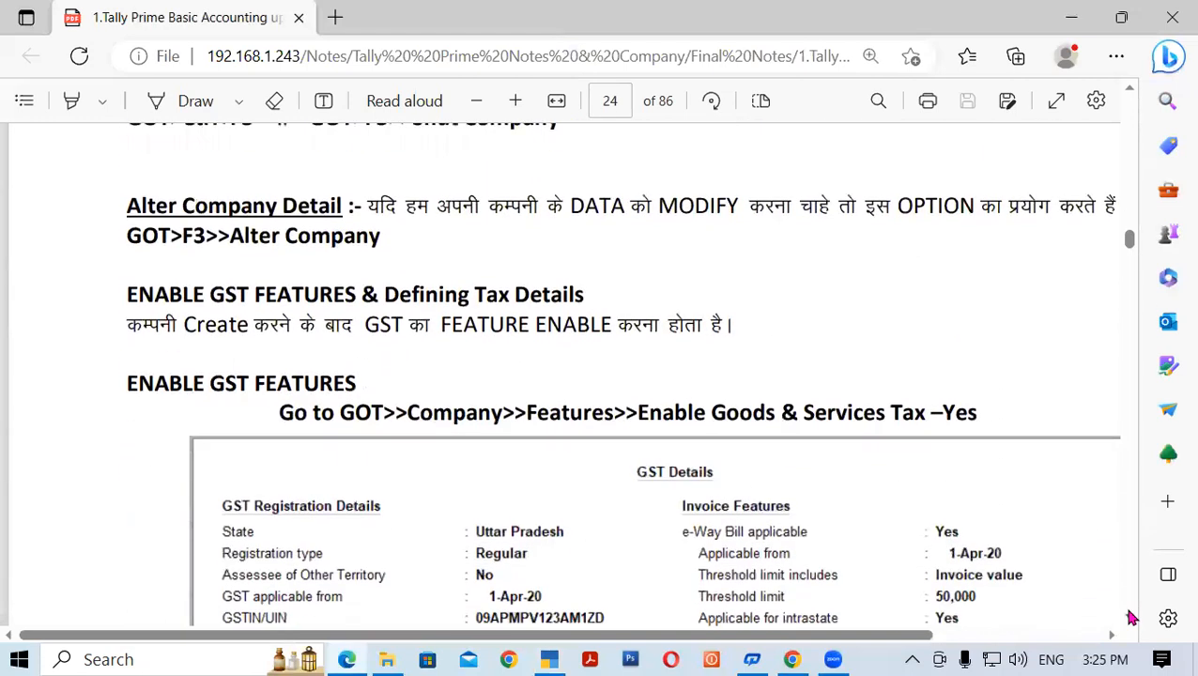
scroll(1133, 97, up, 3)
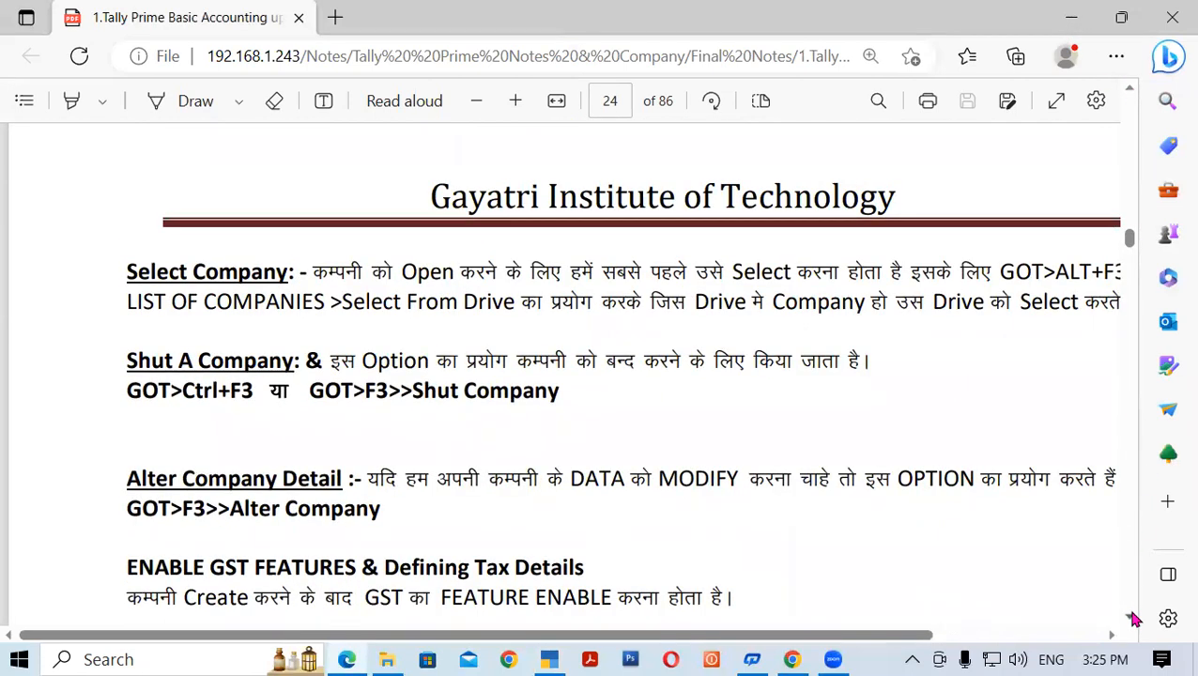
scroll(1135, 614, down, 2)
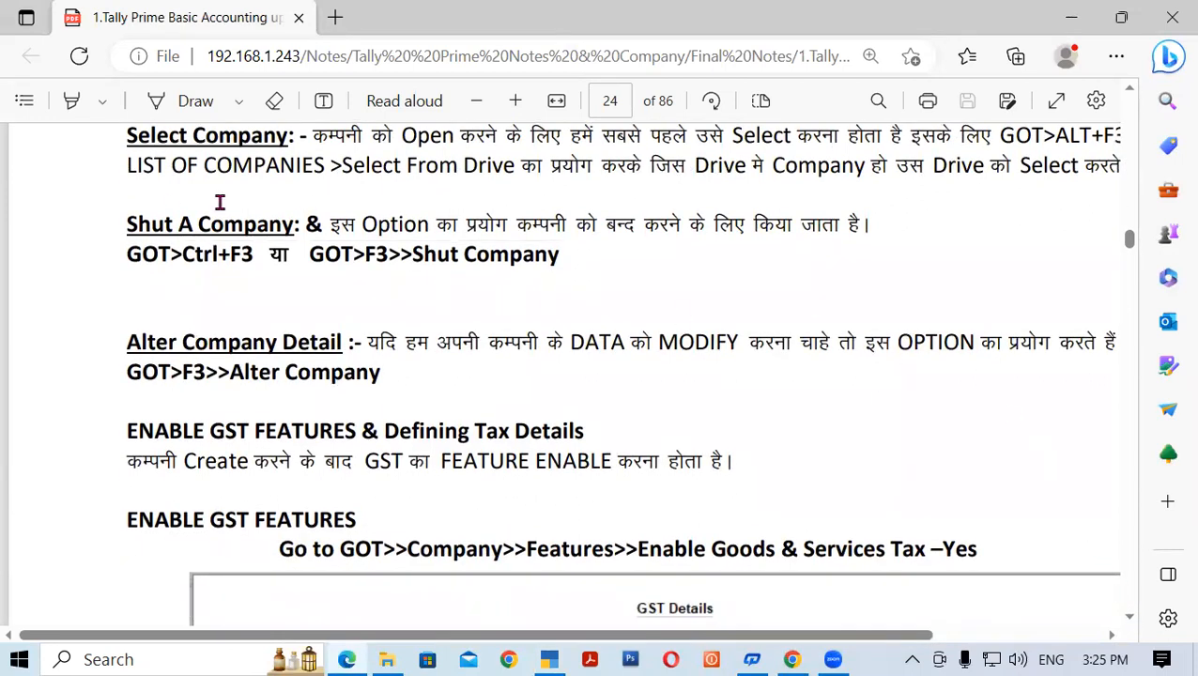
drag(127, 136, 292, 138)
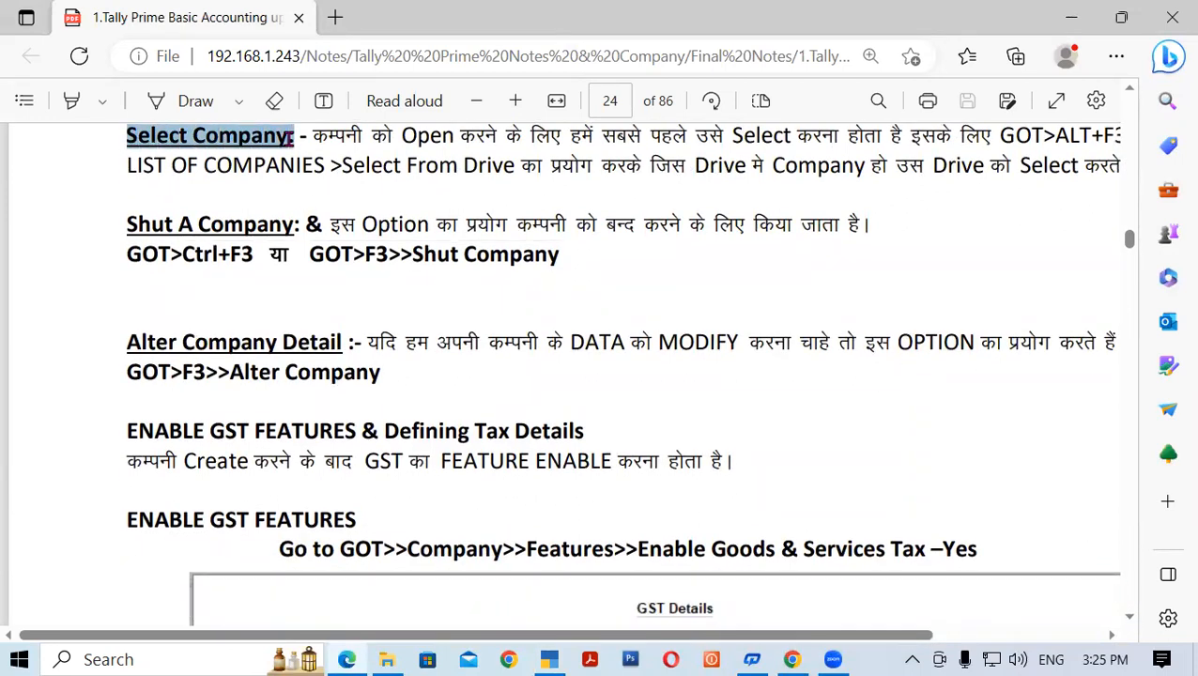
drag(128, 225, 293, 226)
drag(128, 342, 348, 345)
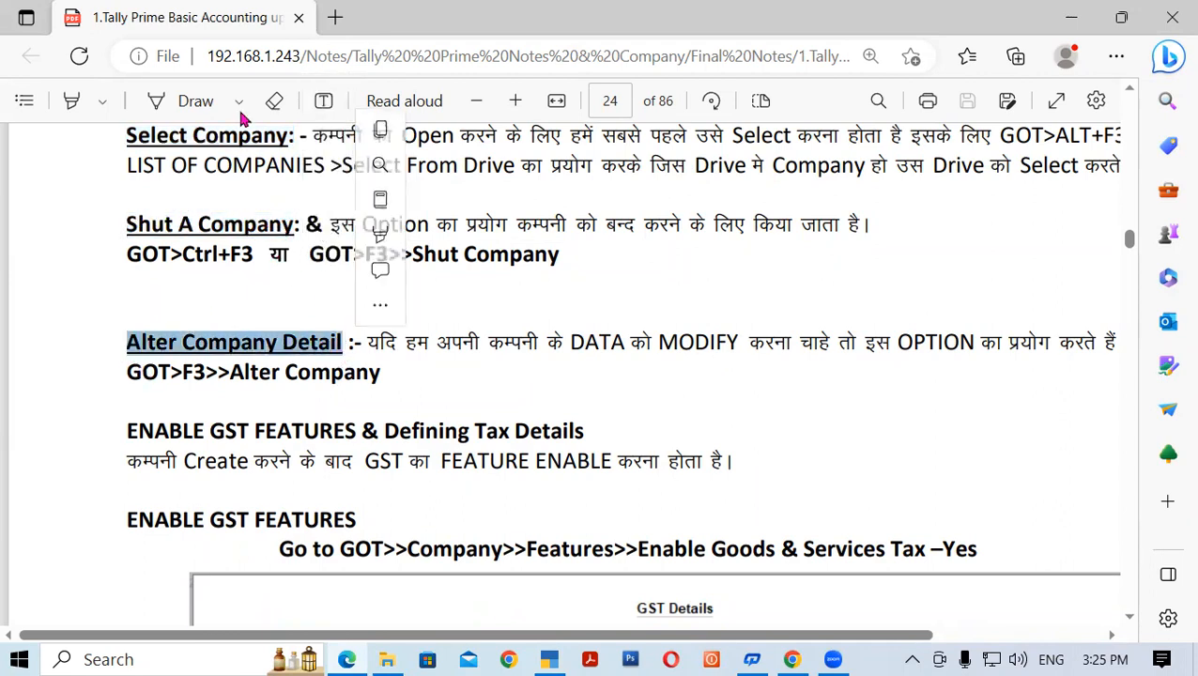
click(235, 288)
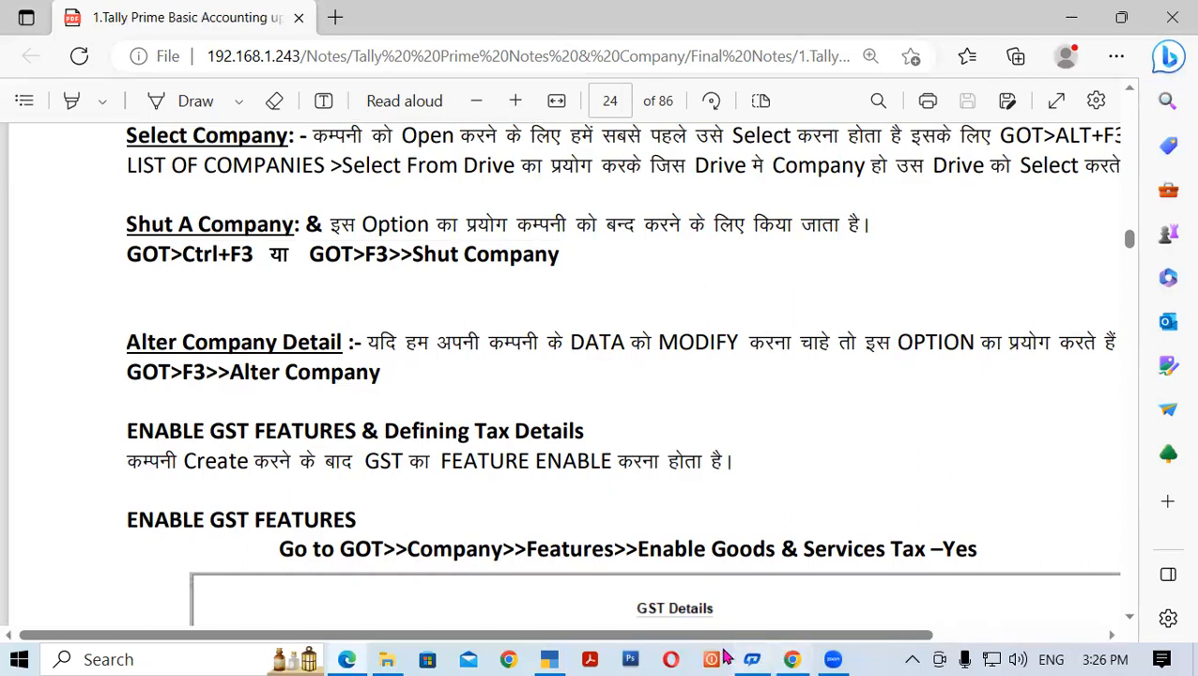
click(549, 658)
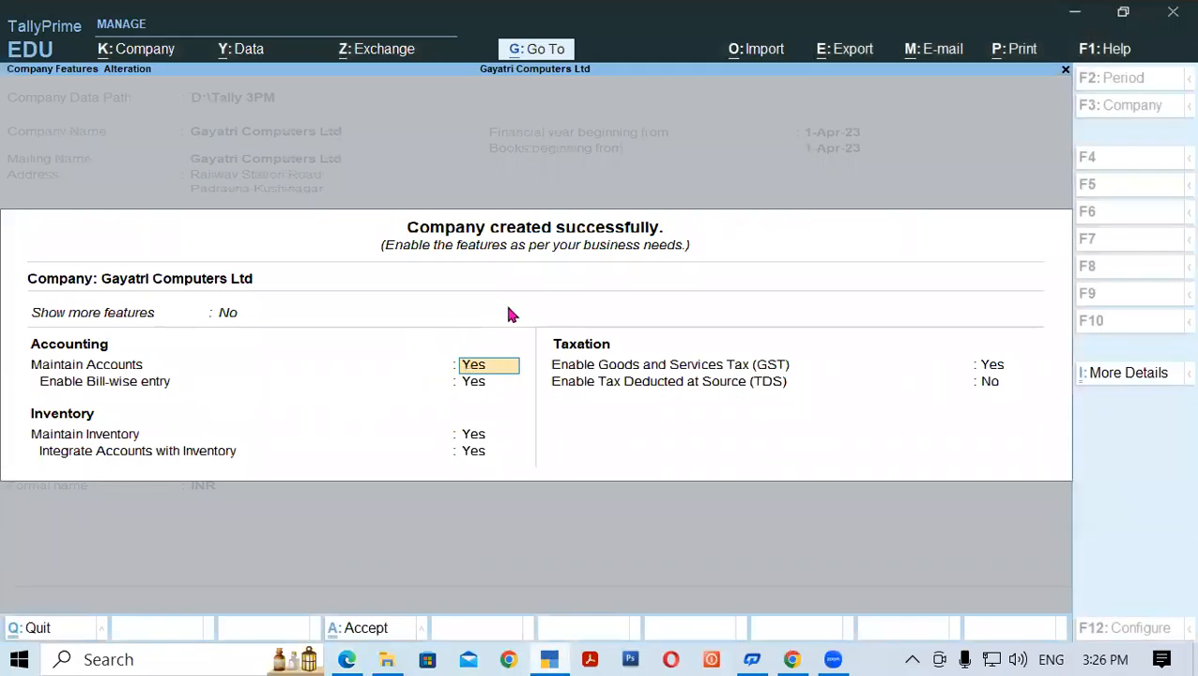
- Accept the GST-enabled features, shut Gayatri Computers Ltd with Ctrl+F3, and bring up Quit
key(ctrl)
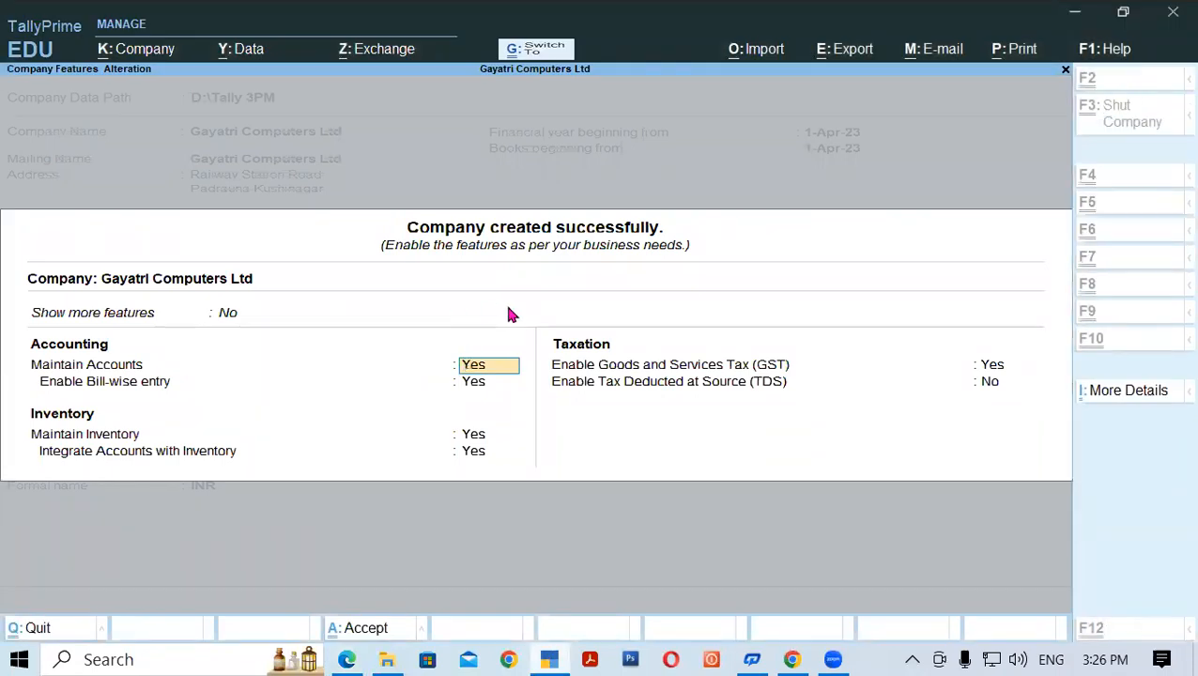
key(ctrl+a)
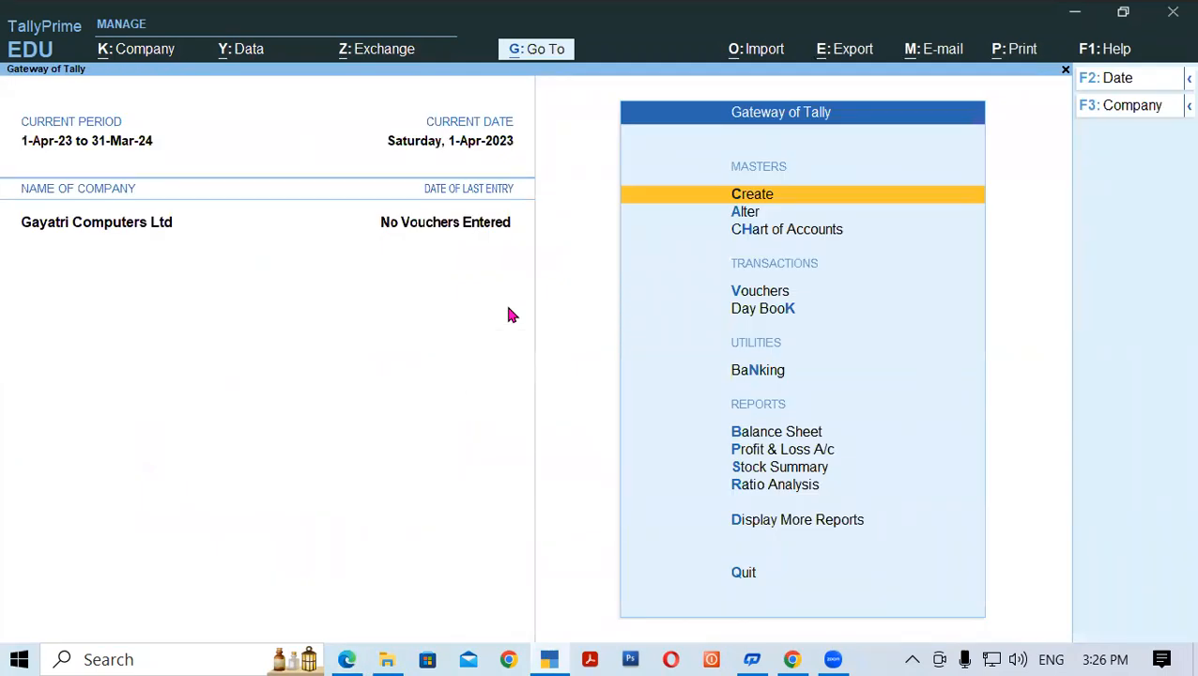
key(ctrl)
key(ctrl+F3)
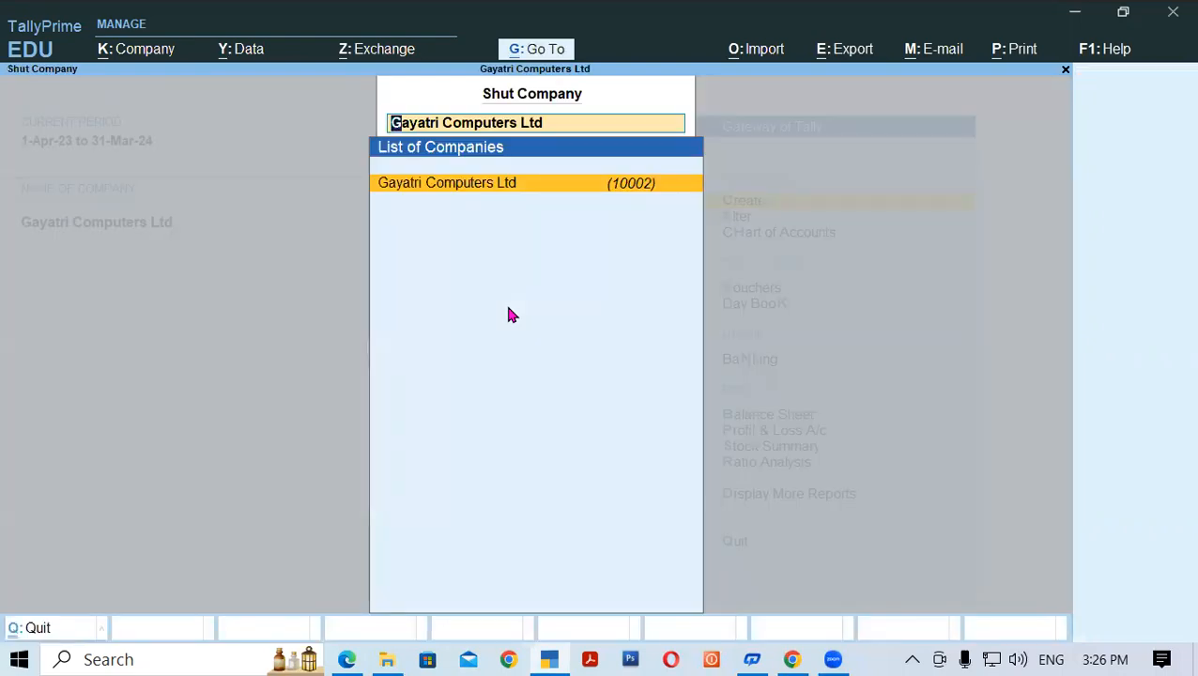
key(Return)
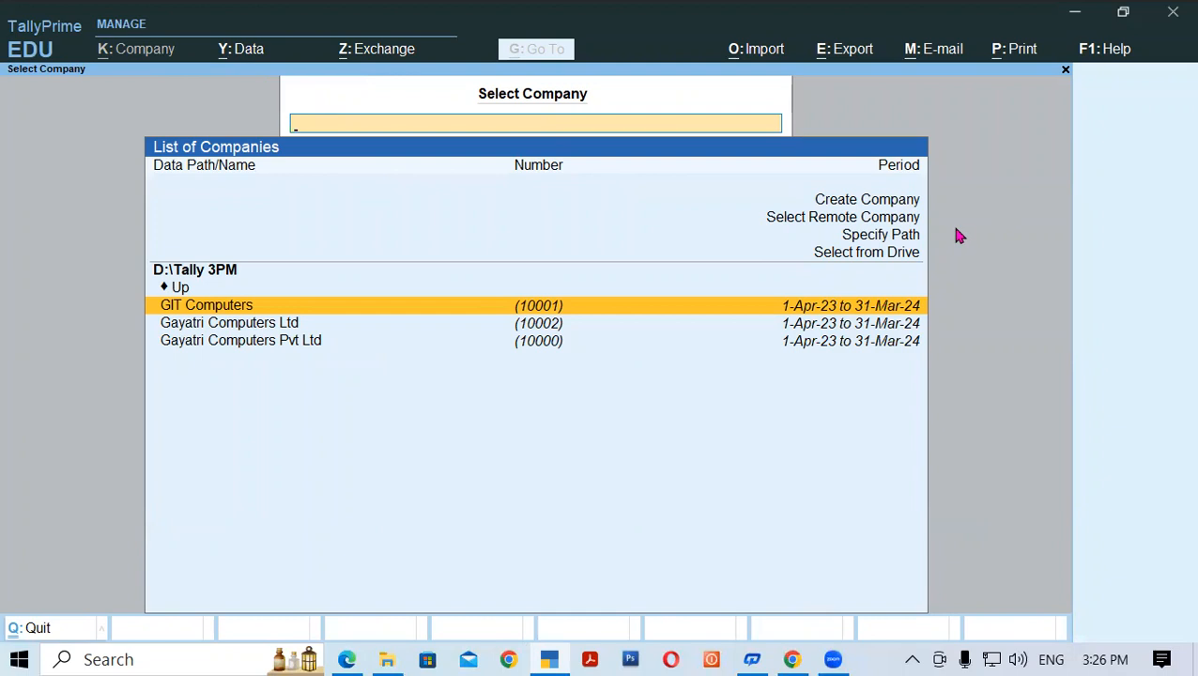
key(Escape)
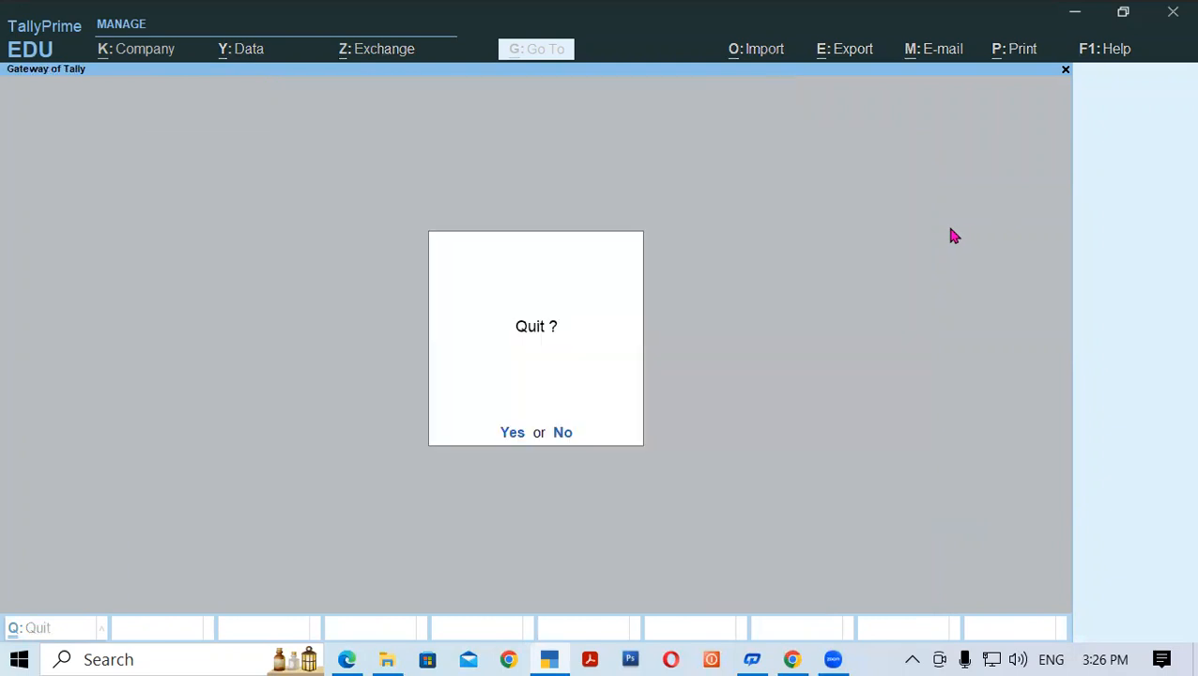
- Quit TallyPrime and relaunch it from the TallyPrime (2) desktop shortcut
click(510, 434)
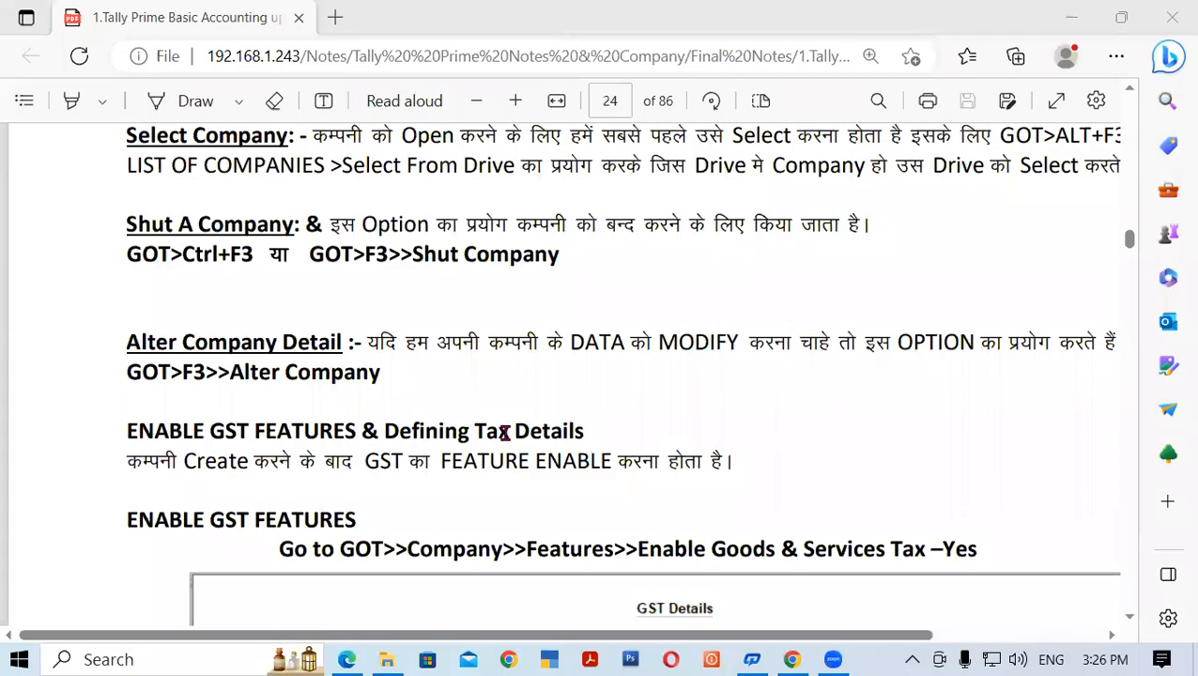
key(super+d)
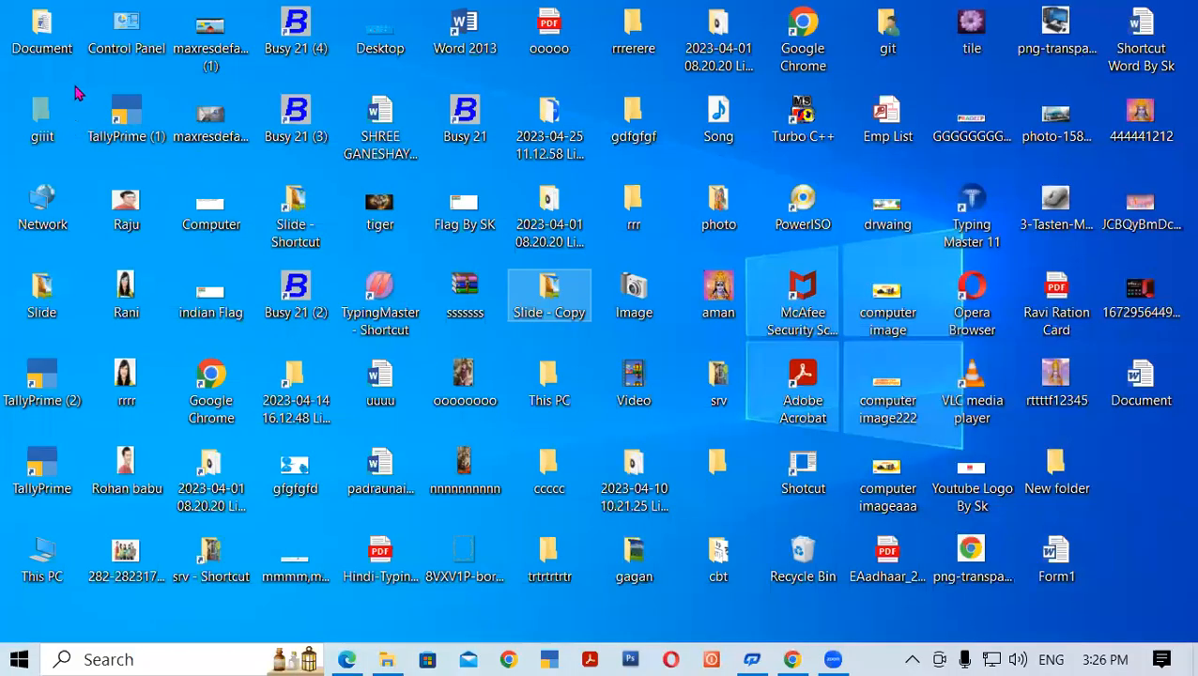
click(77, 383)
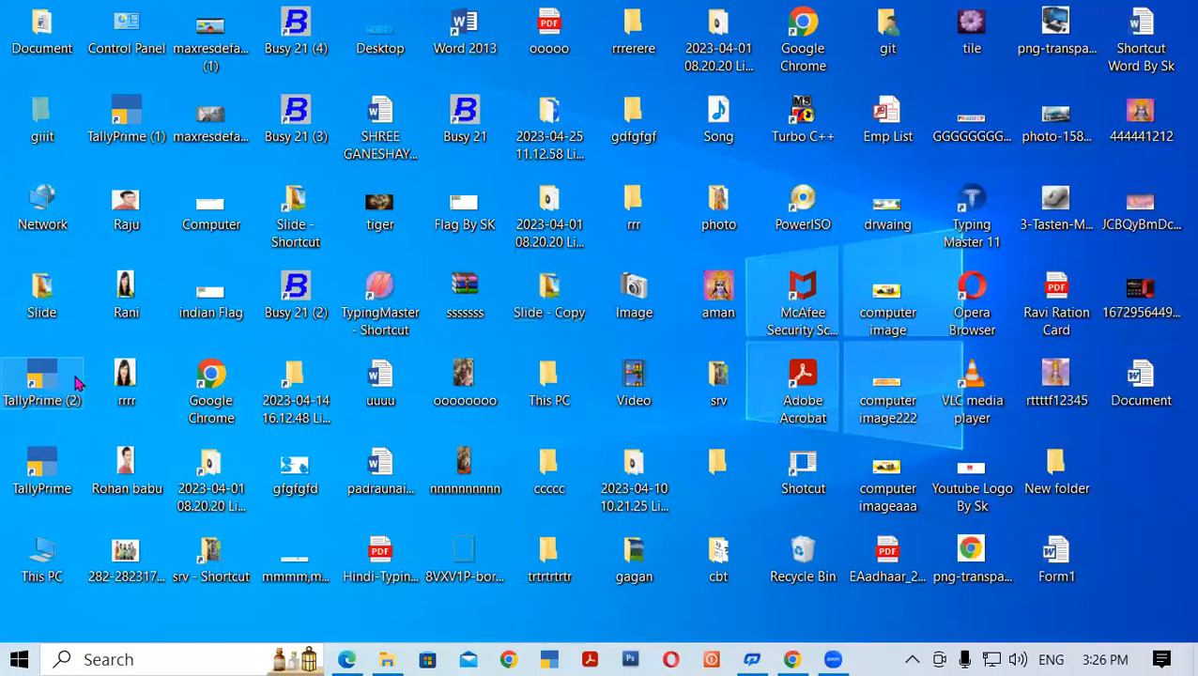
double_click(77, 383)
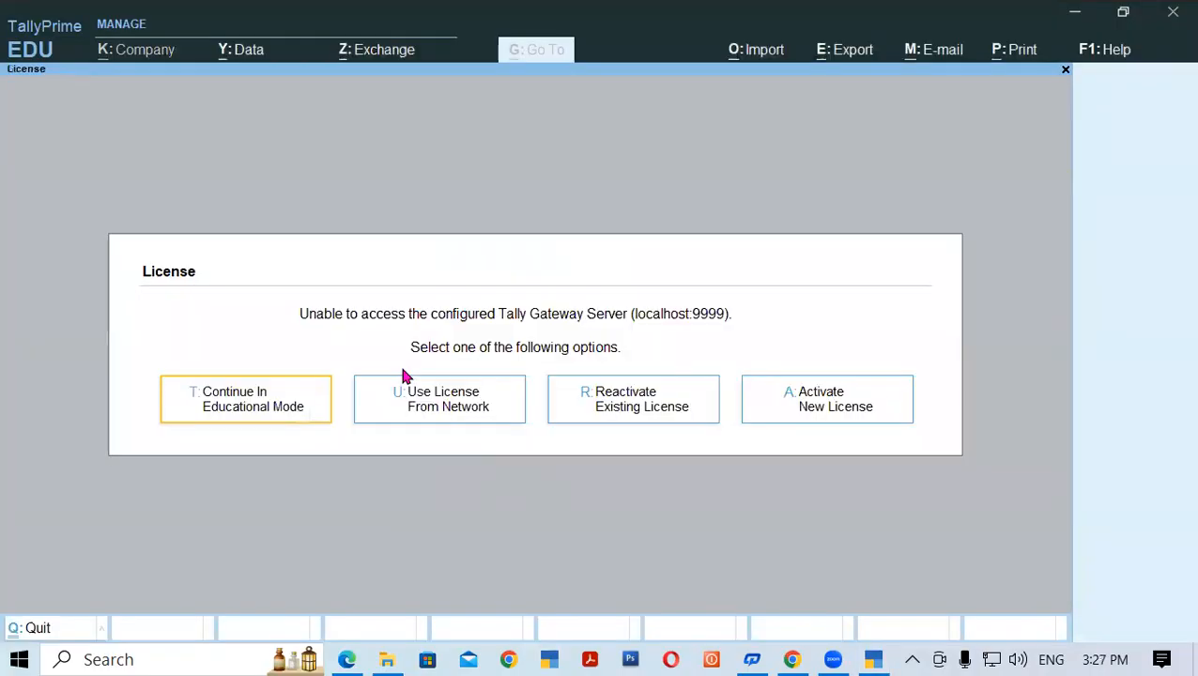
- Continue in Educational Mode and shut the company Gayatri Computers Pvt Ltd
click(280, 414)
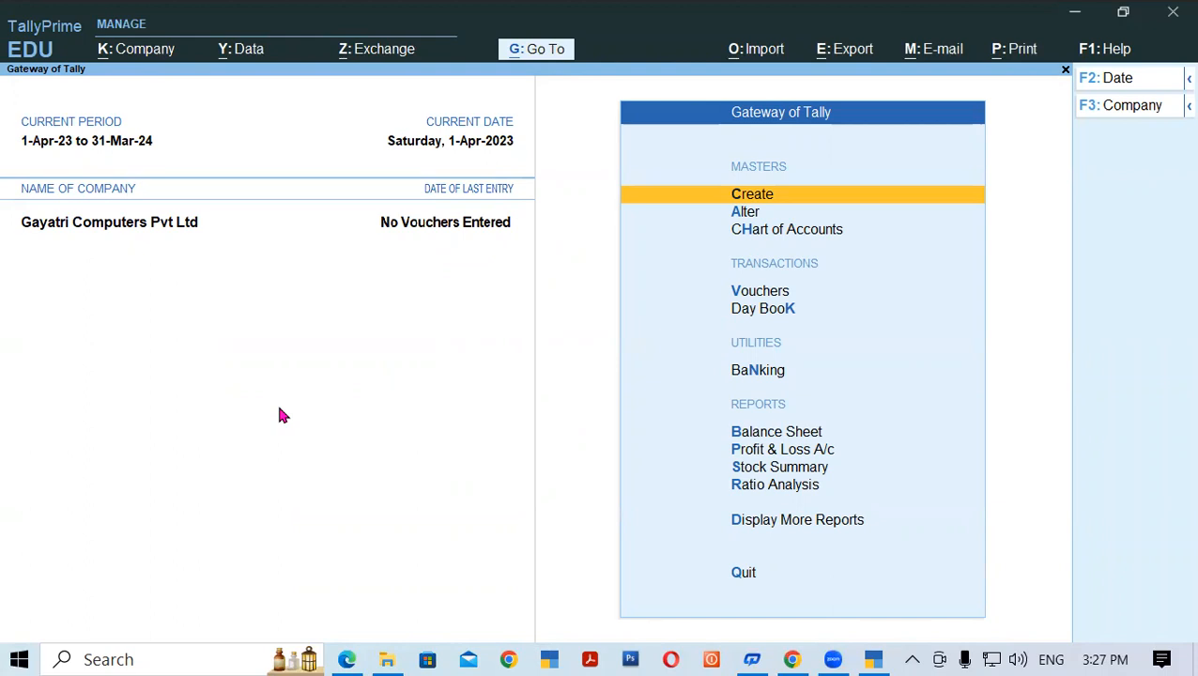
click(162, 55)
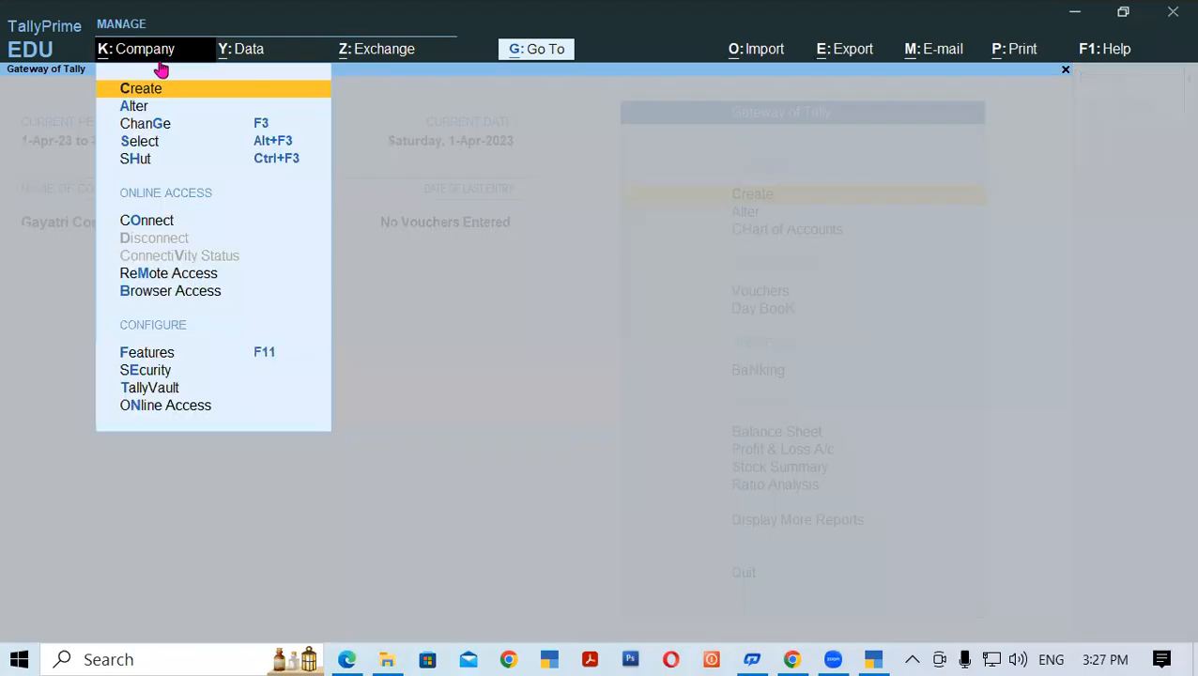
click(145, 166)
click(387, 182)
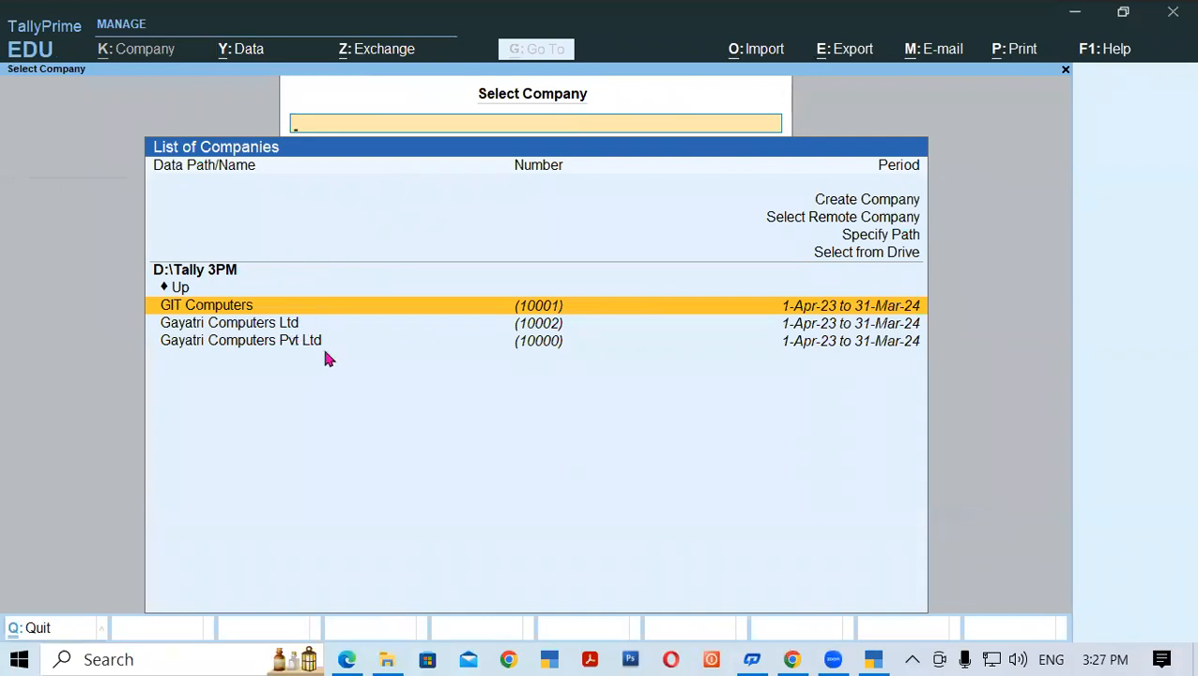
- Open Gayatri Computers Ltd from the Select Company list
click(259, 342)
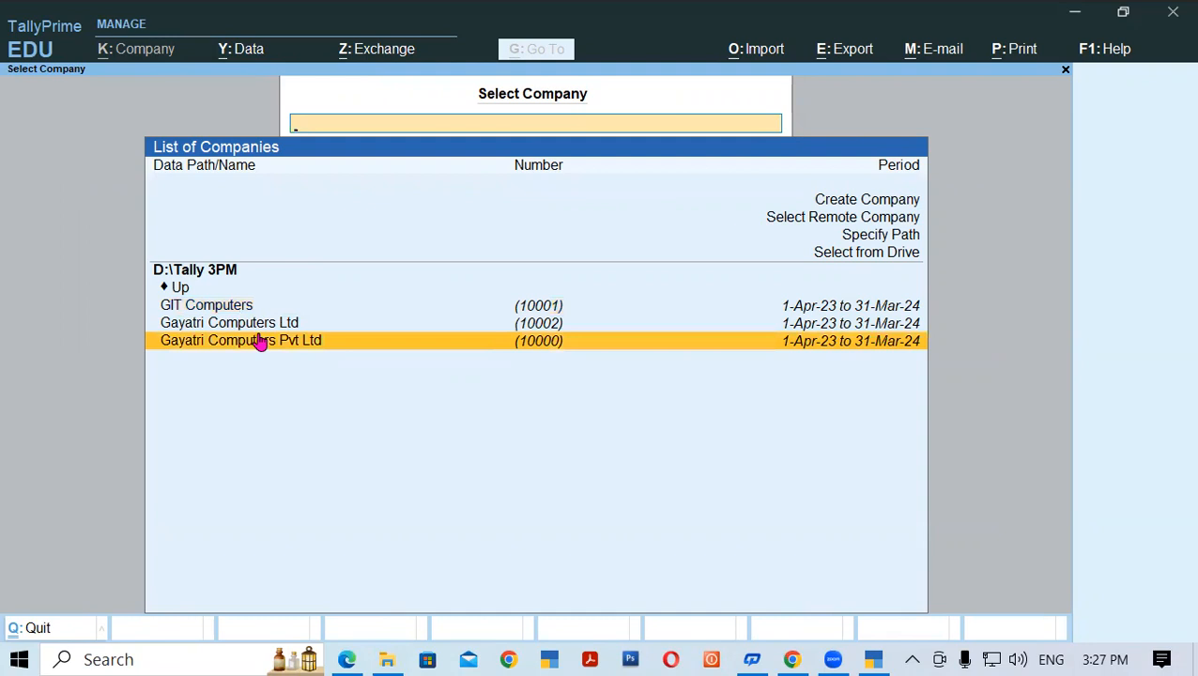
click(312, 329)
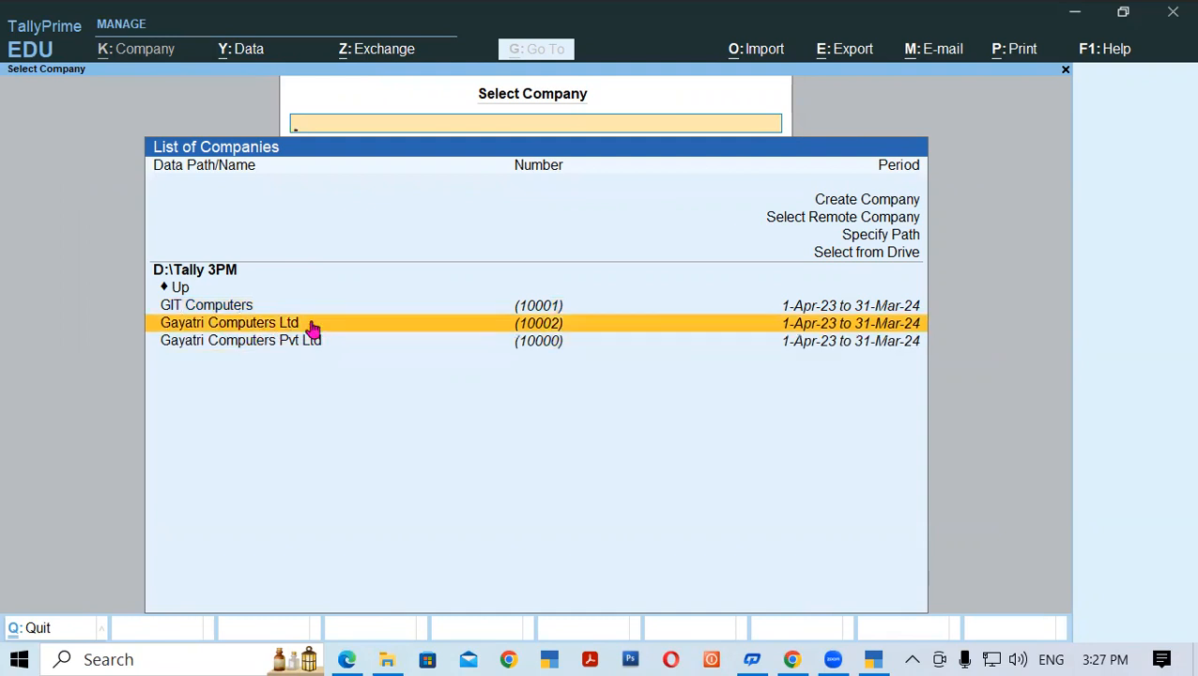
click(313, 328)
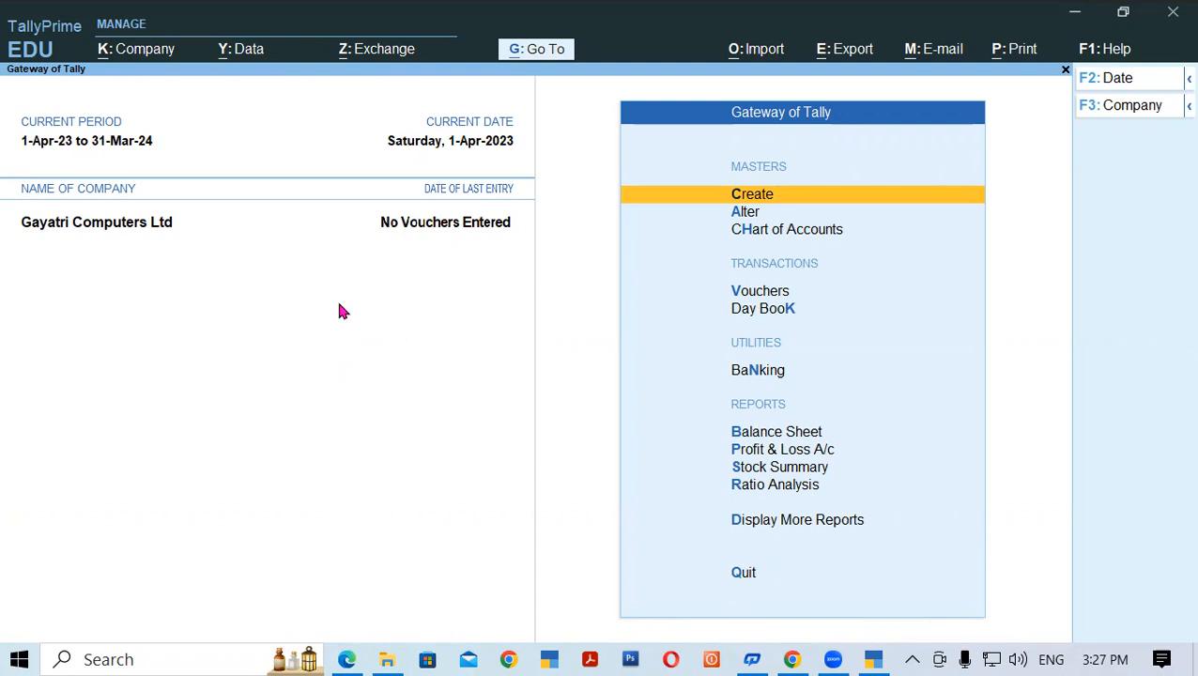
- Alter the company address lines to Noniyapatti Padrauna and Distt Kushinagar, then save with Ctrl+A
click(160, 52)
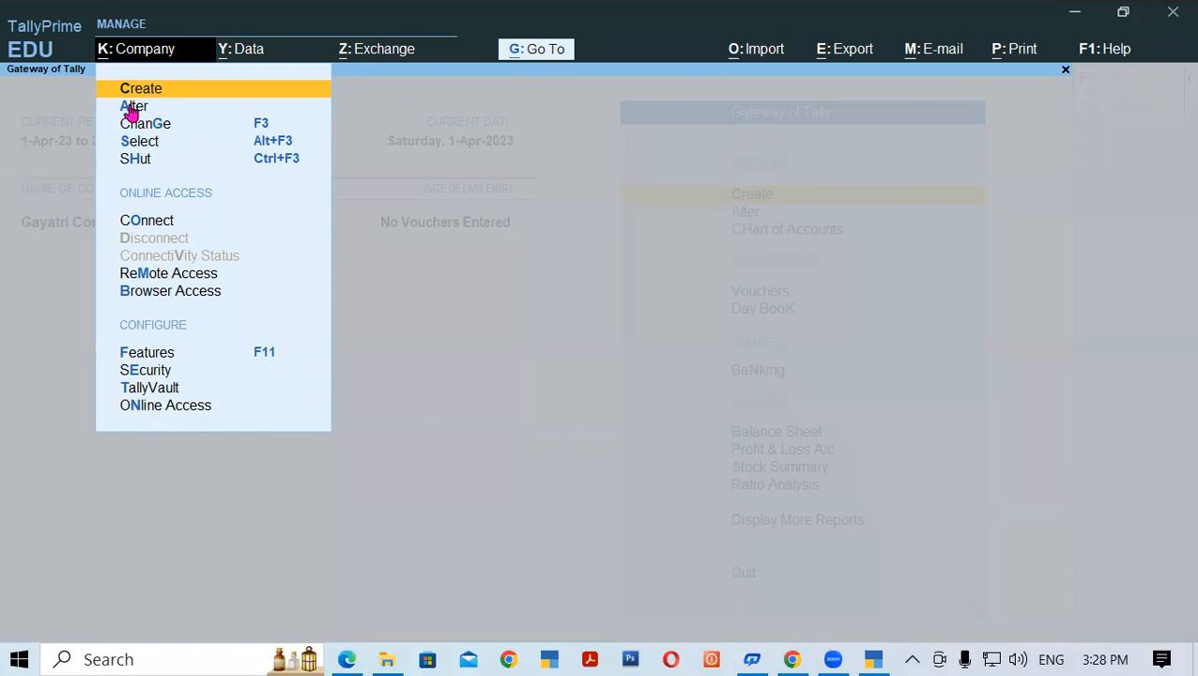
click(132, 109)
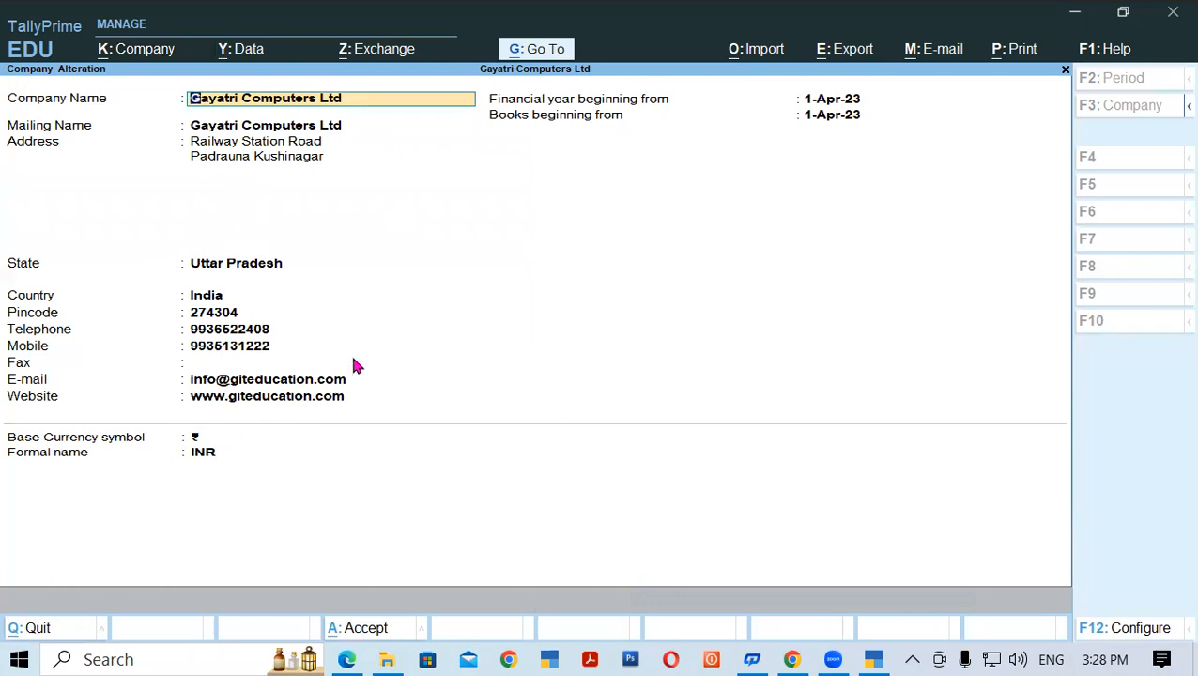
key(Return)
key(Return)
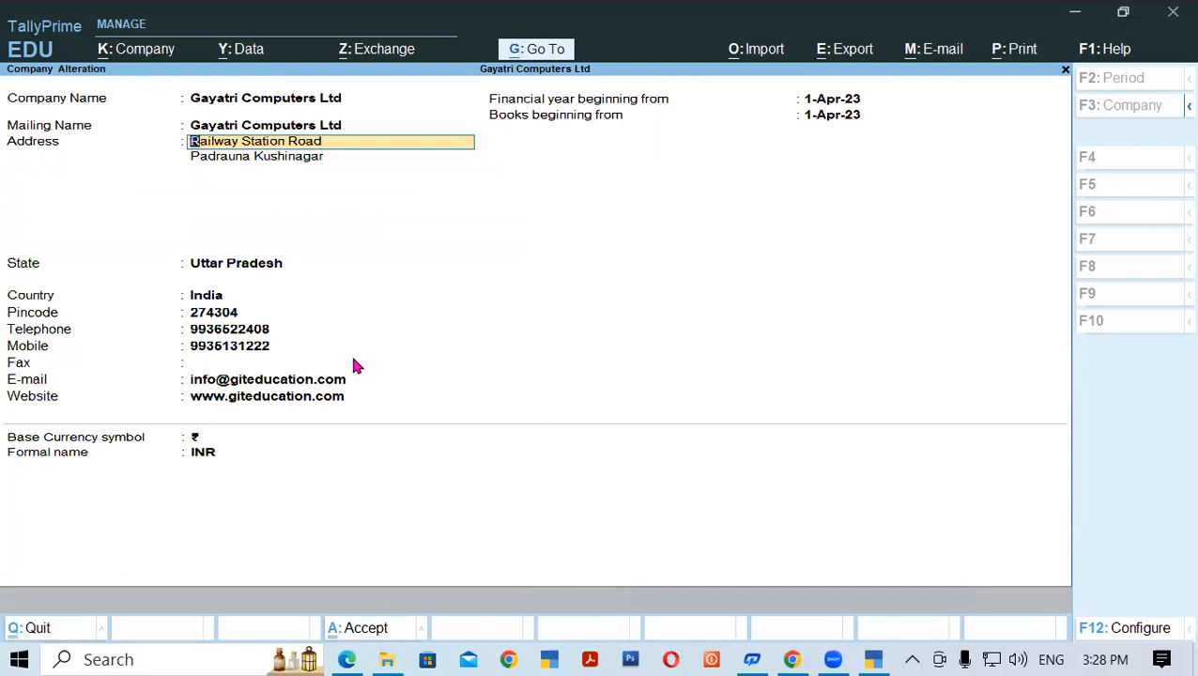
key(Return)
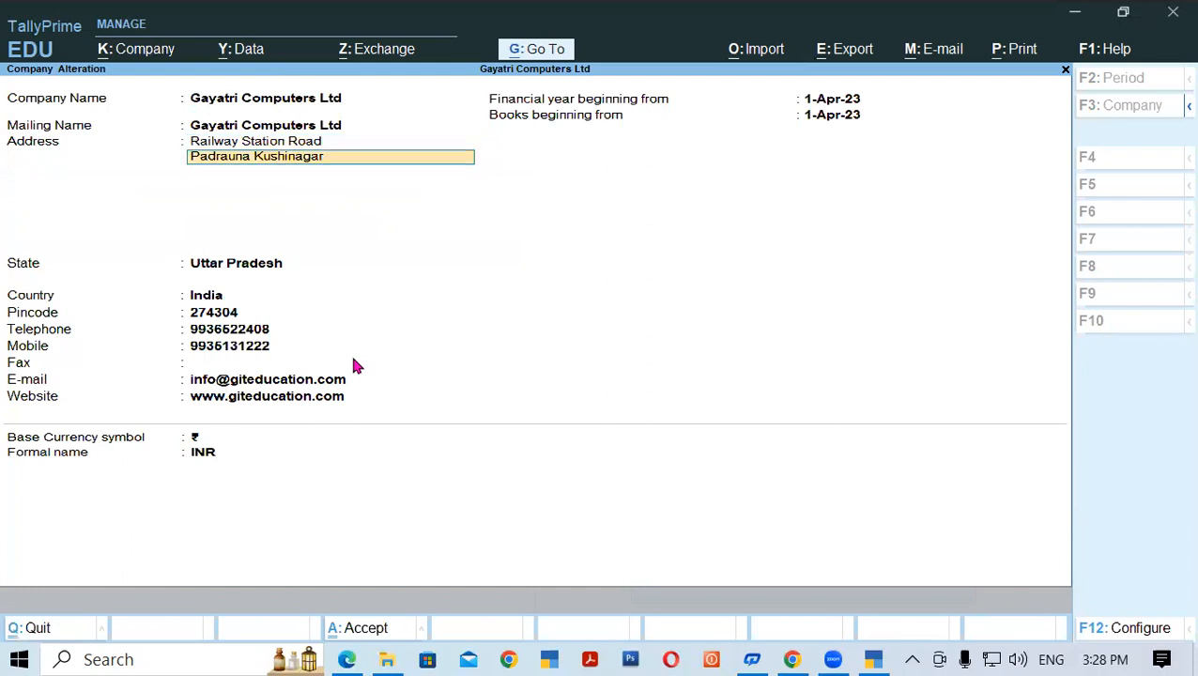
text(Non)
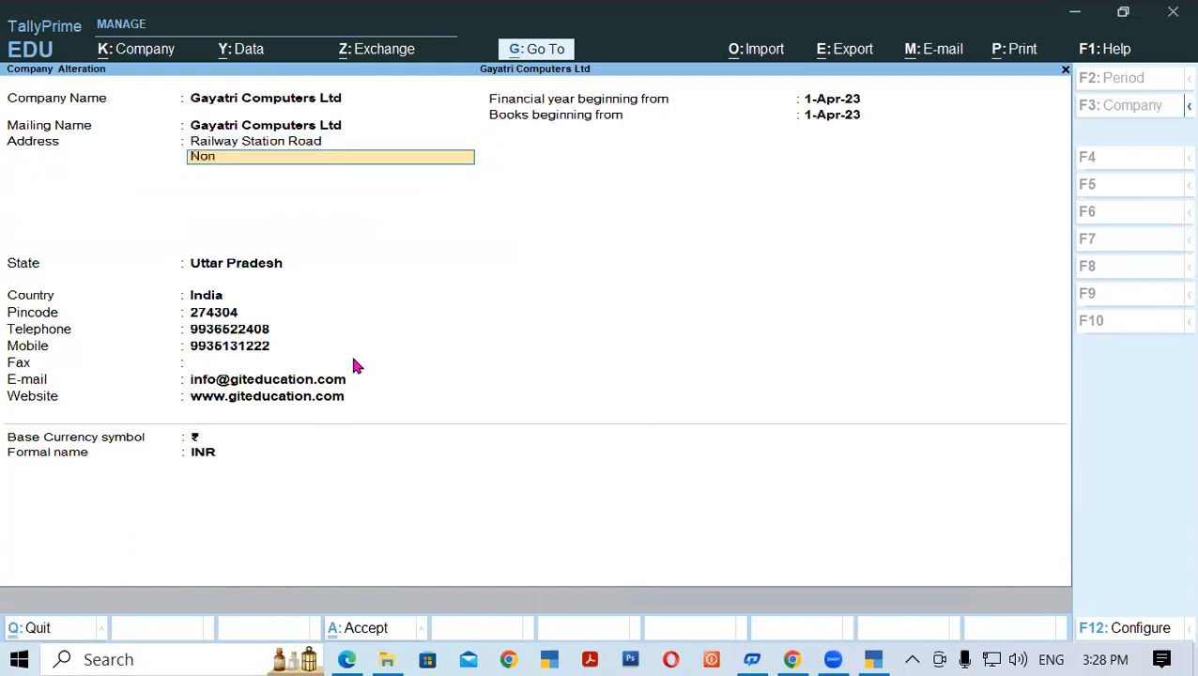
text(iyapatti Padrauna)
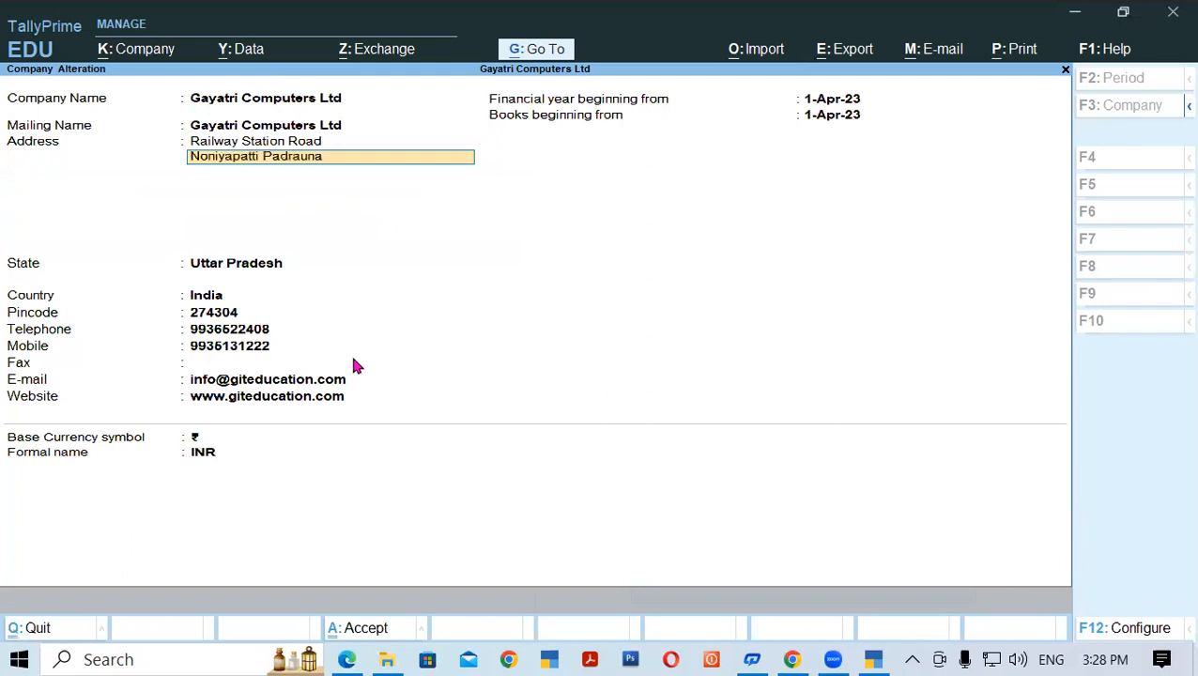
key(Return)
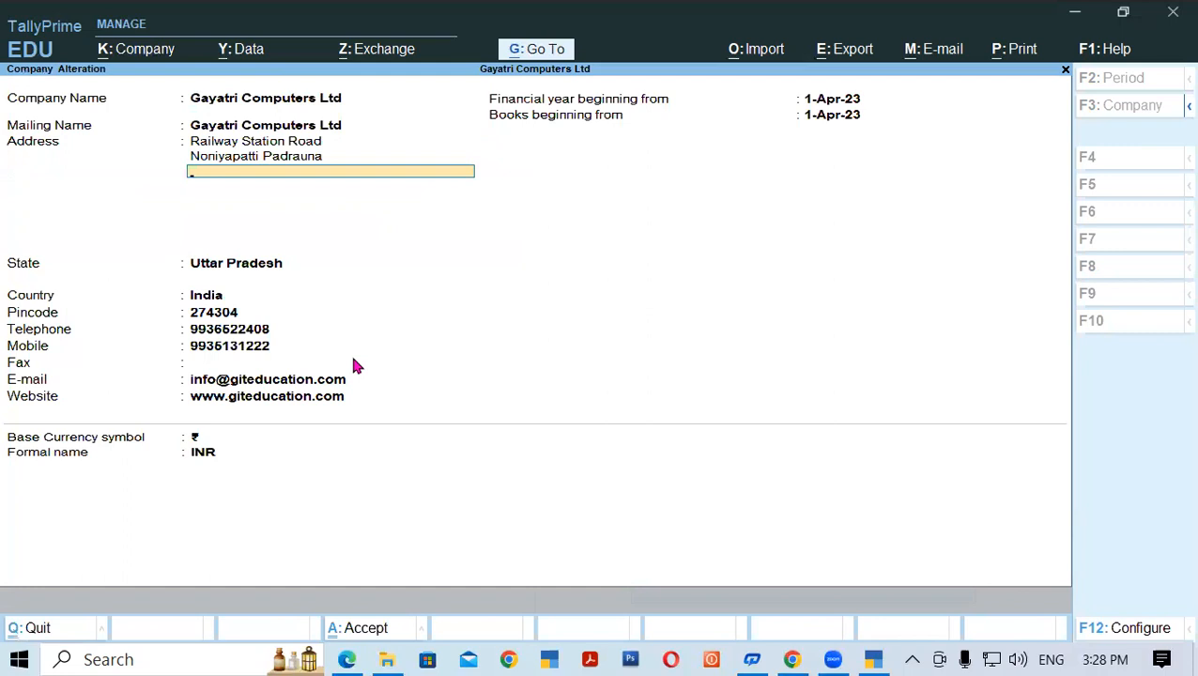
text(Distt Kushinagar)
key(Return)
key(ctrl)
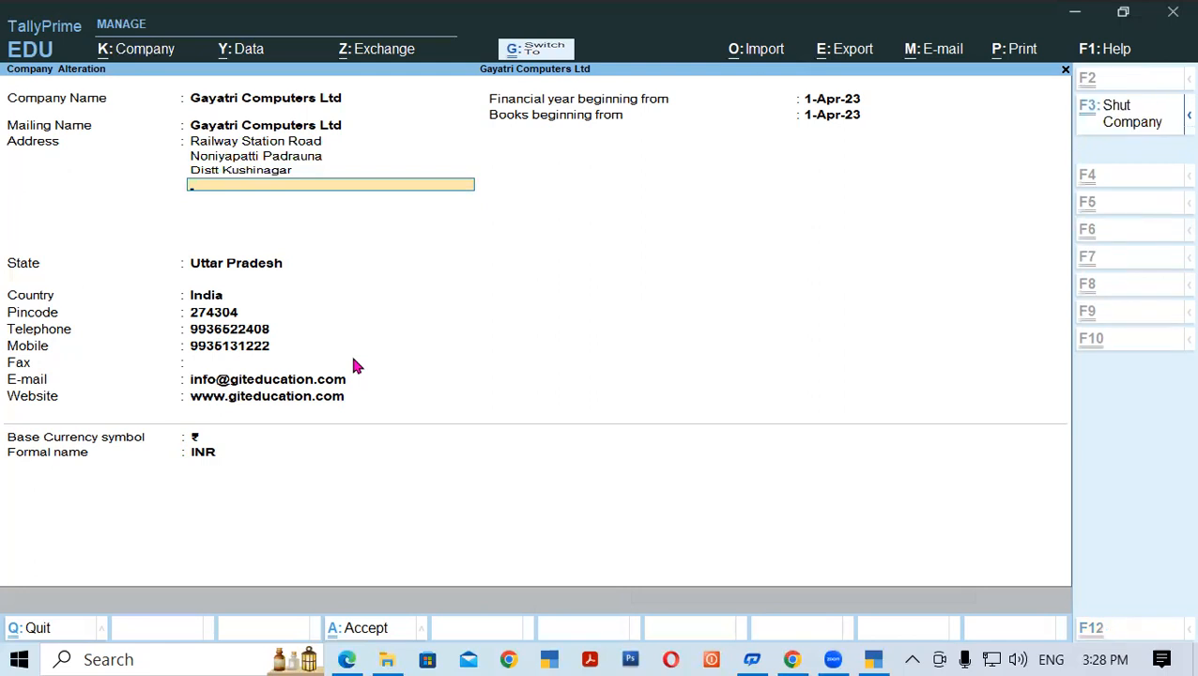
key(ctrl+a)
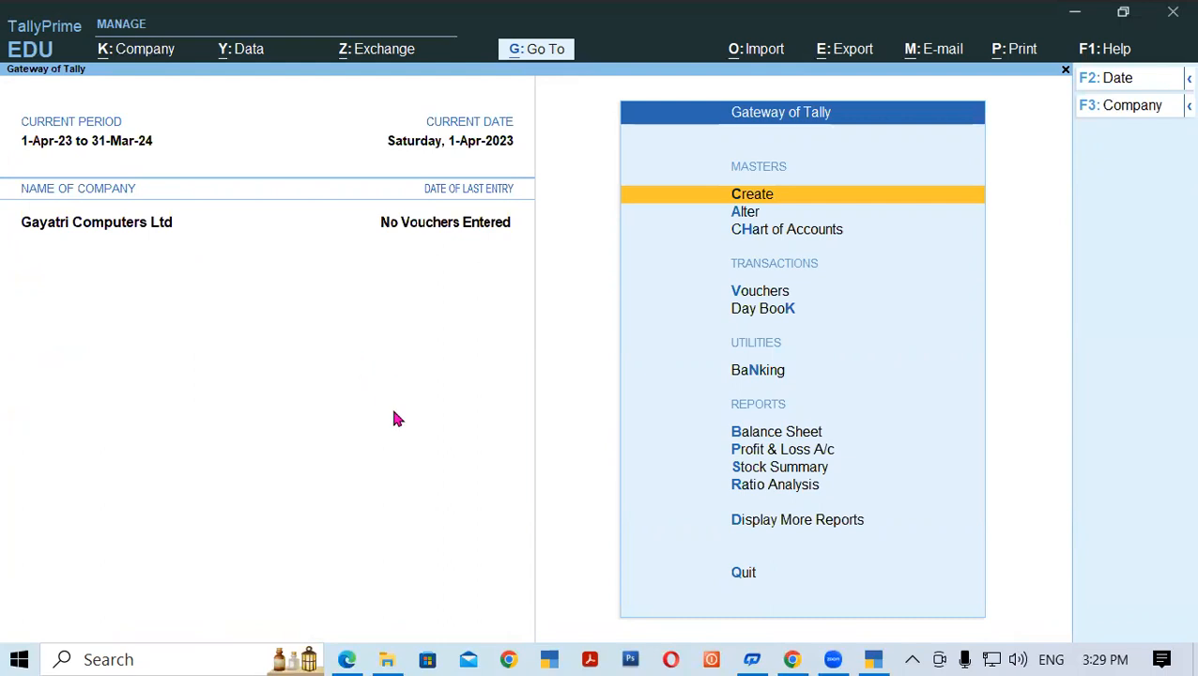
click(352, 658)
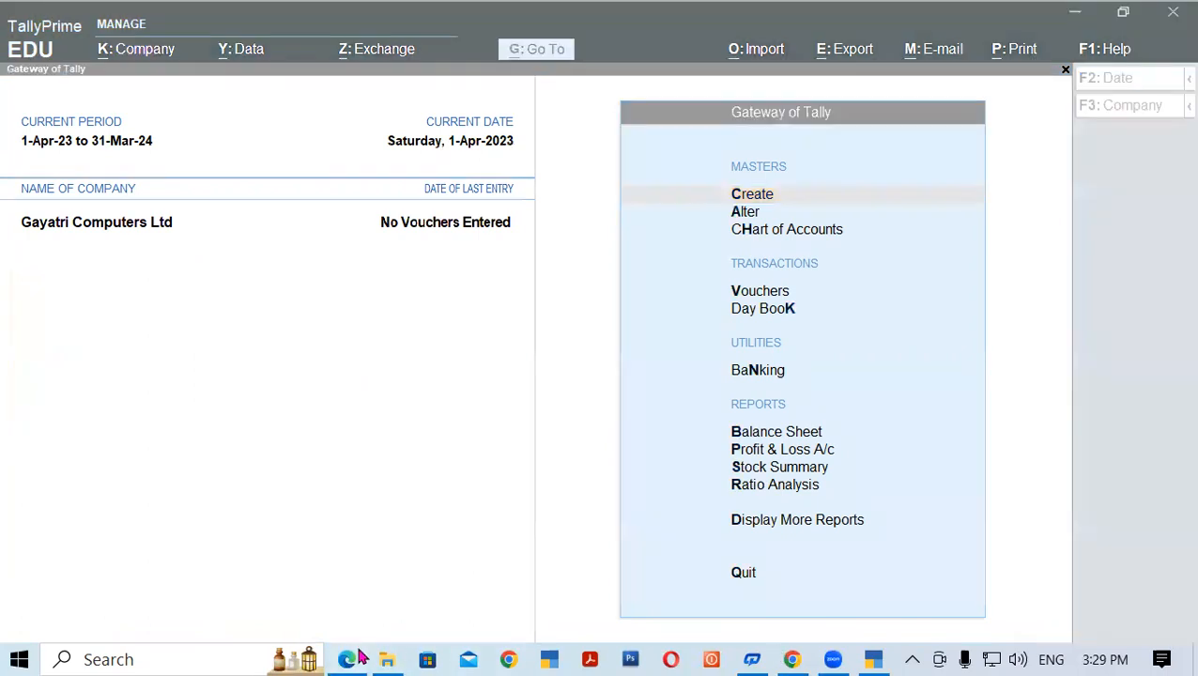
drag(128, 223, 304, 226)
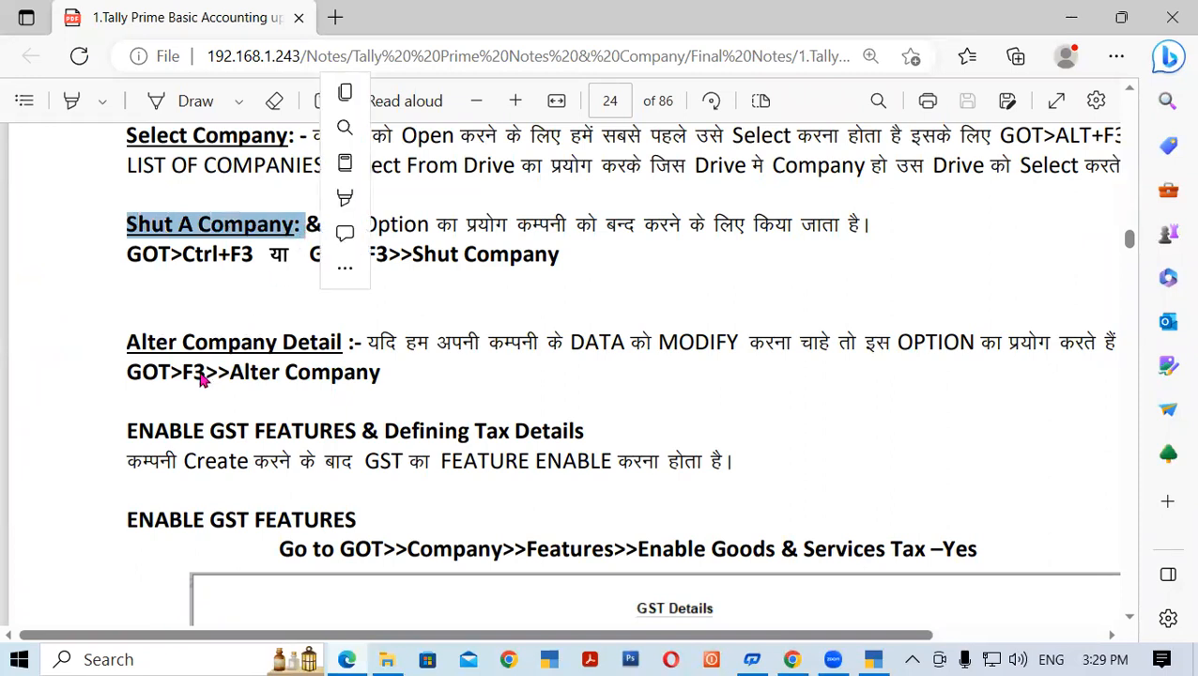
drag(129, 341, 228, 343)
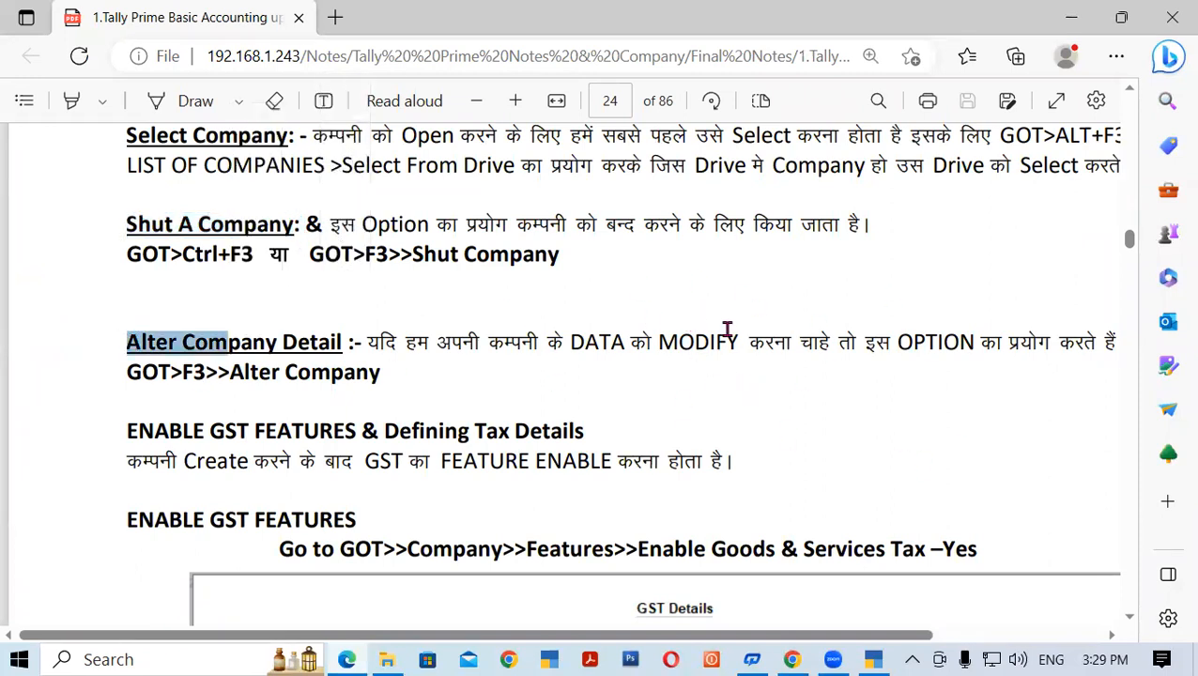
drag(126, 432, 584, 432)
click(1129, 617)
click(1129, 618)
click(1129, 618)
click(1129, 618)
click(1129, 619)
drag(342, 138, 398, 138)
mouse_move(431, 153)
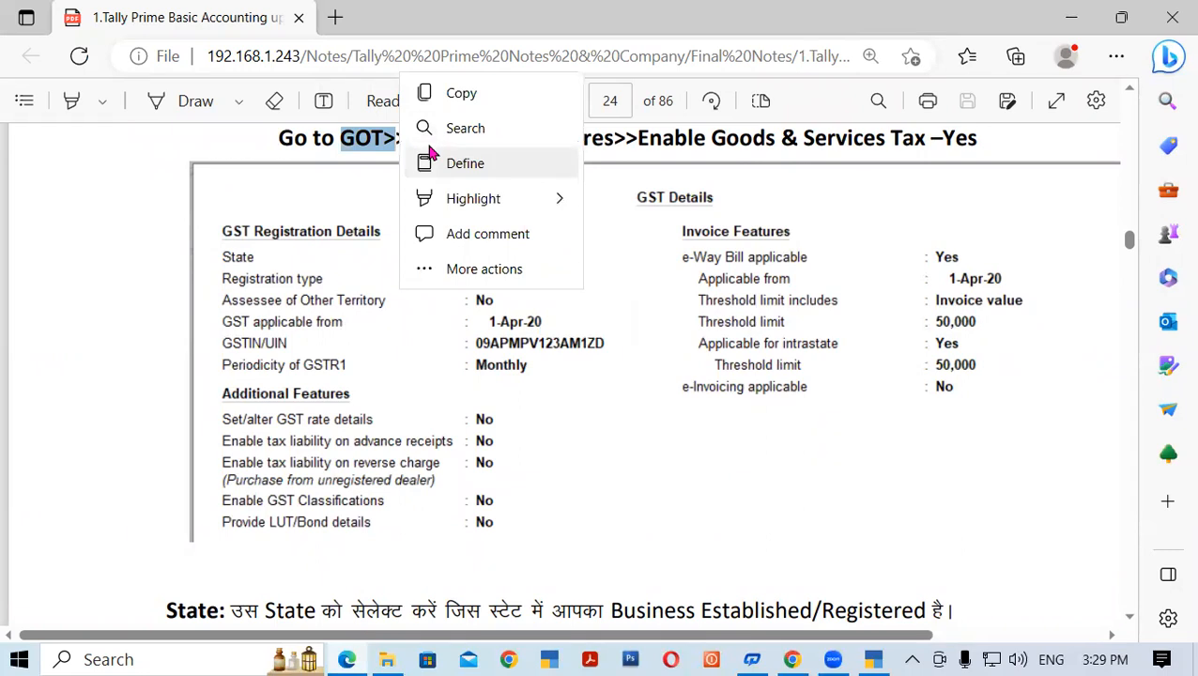
click(352, 203)
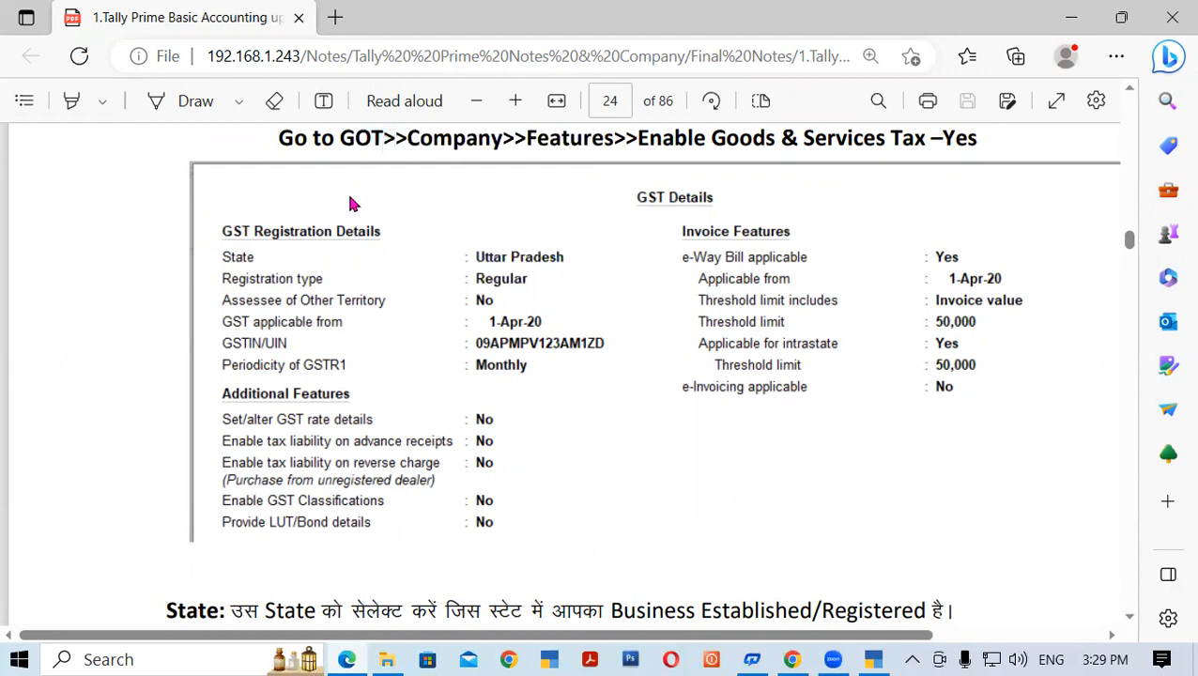
drag(340, 138, 383, 141)
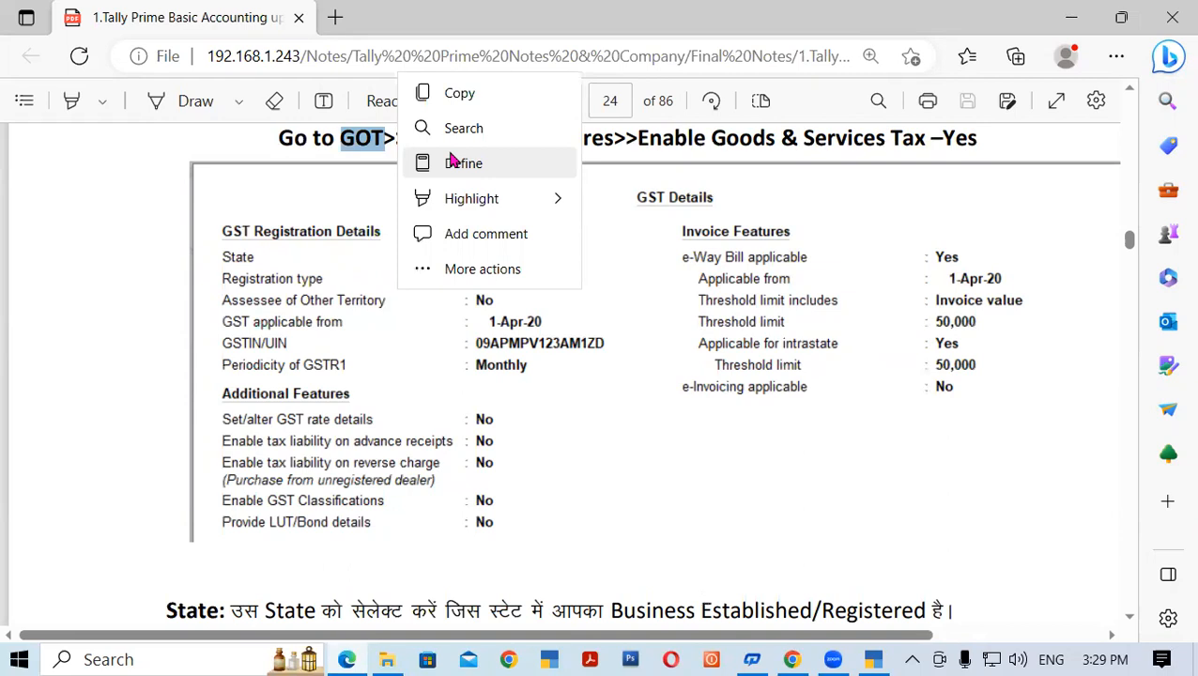
click(873, 659)
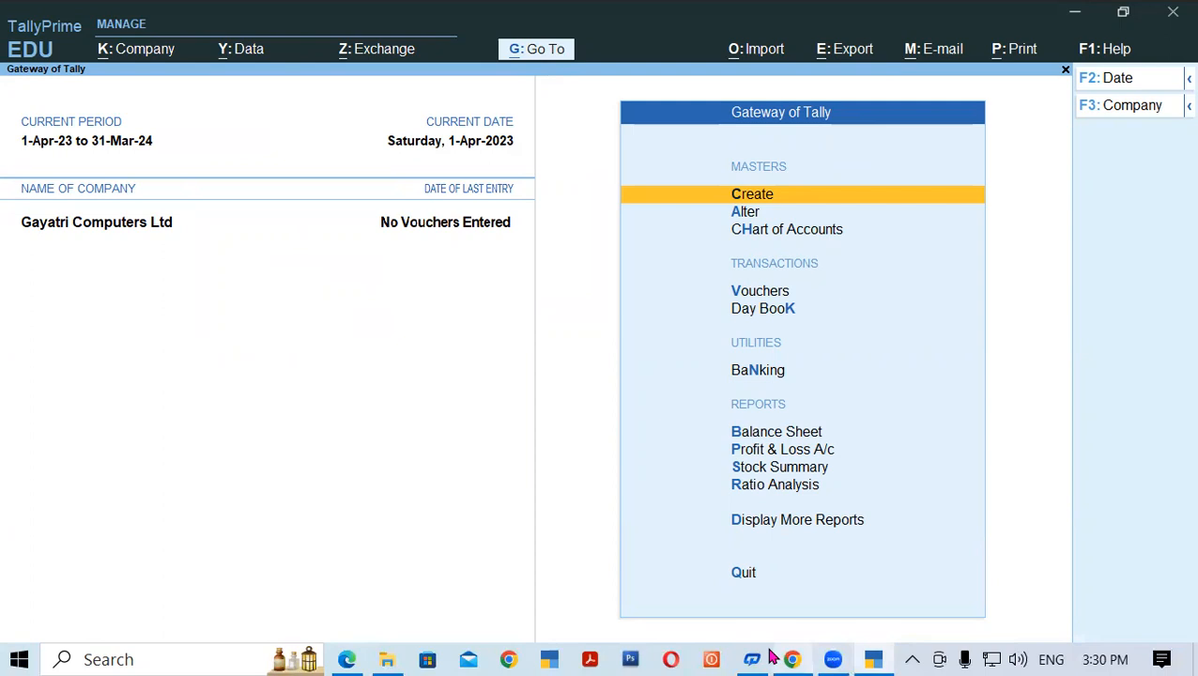
click(346, 658)
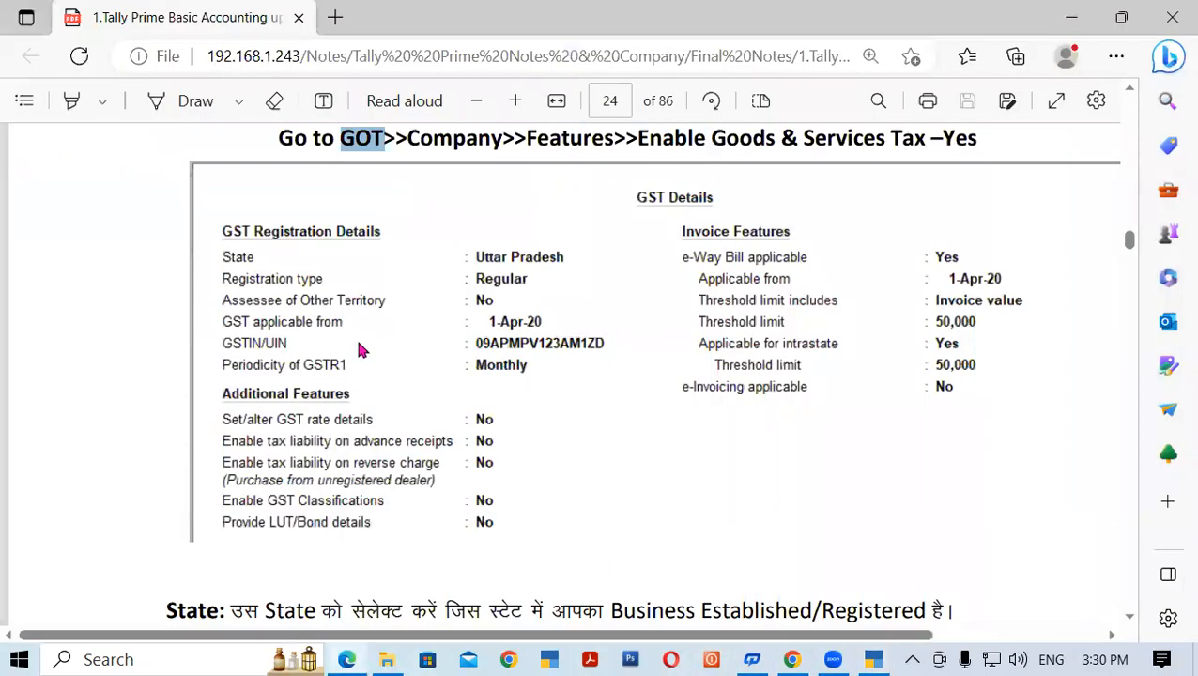
click(351, 150)
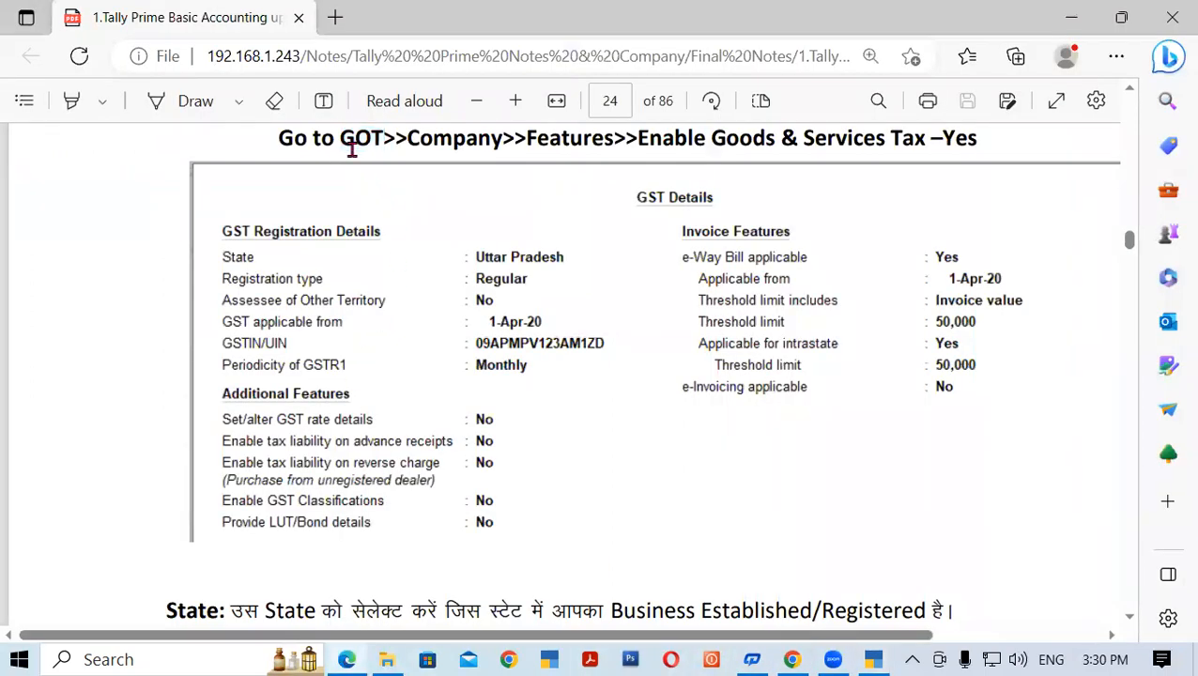
drag(340, 139, 398, 139)
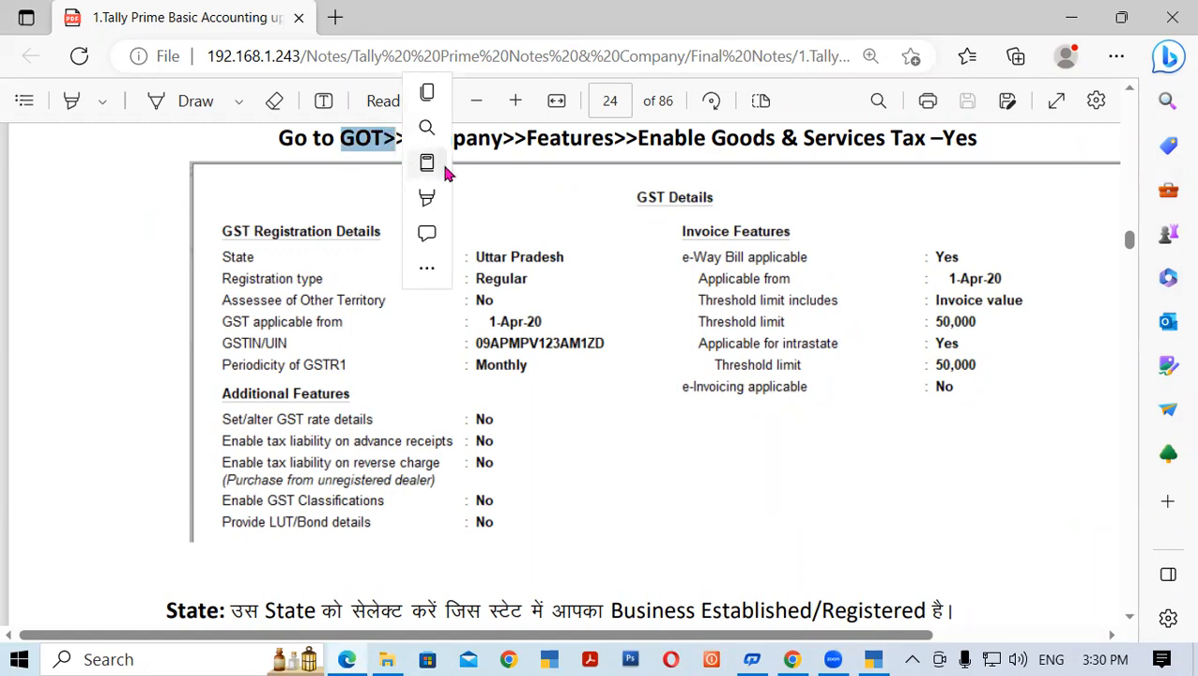
click(463, 140)
click(439, 208)
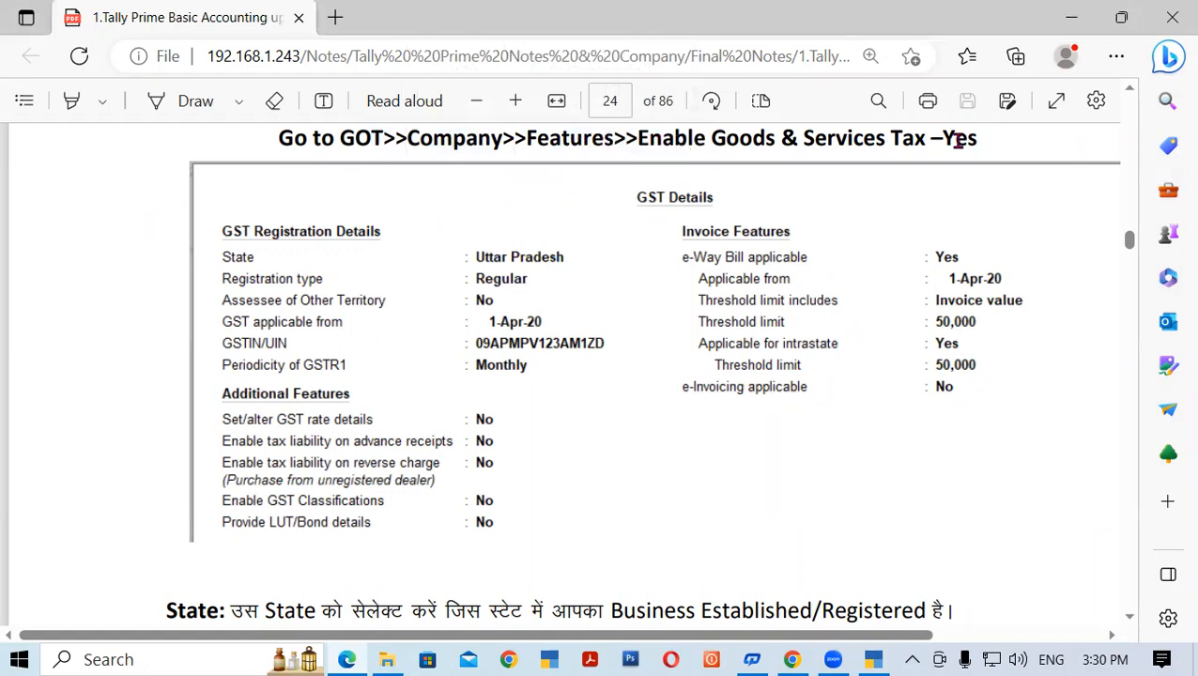
drag(932, 138, 987, 141)
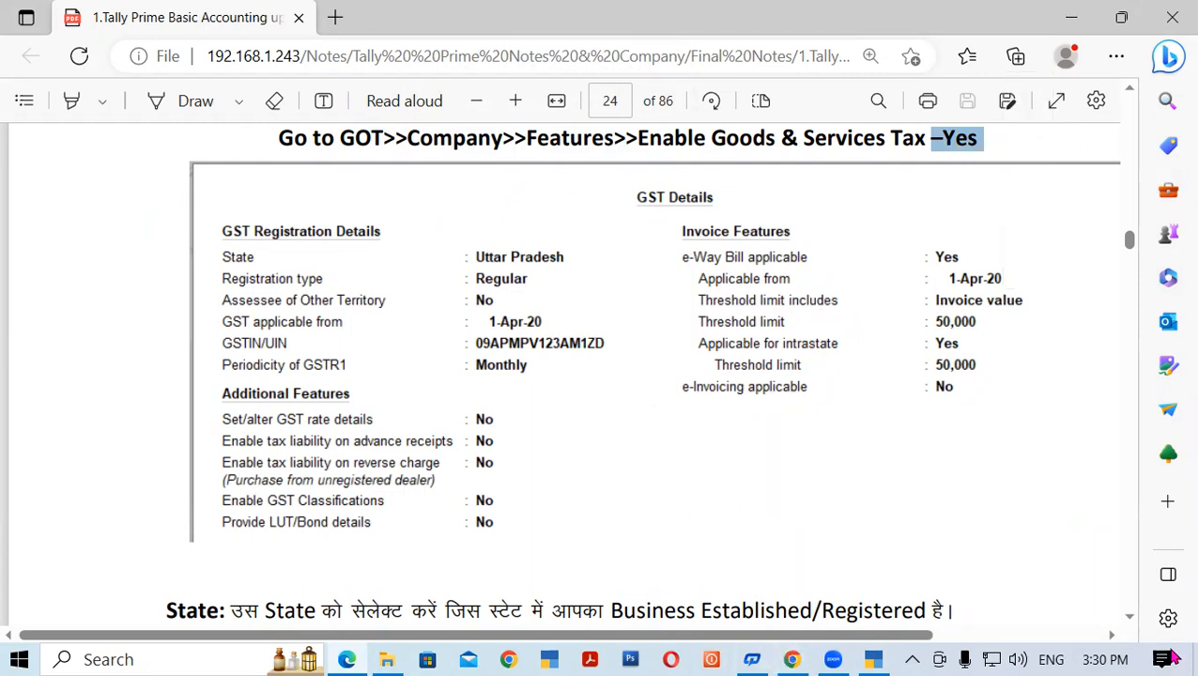
click(1111, 637)
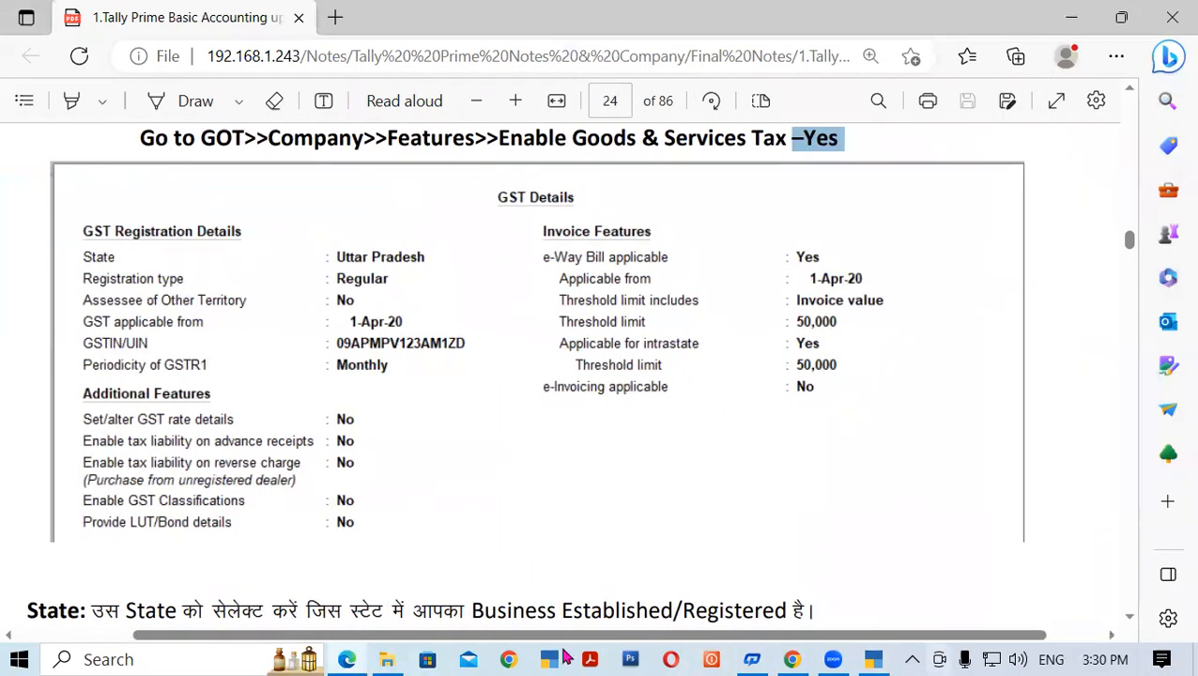
click(1130, 616)
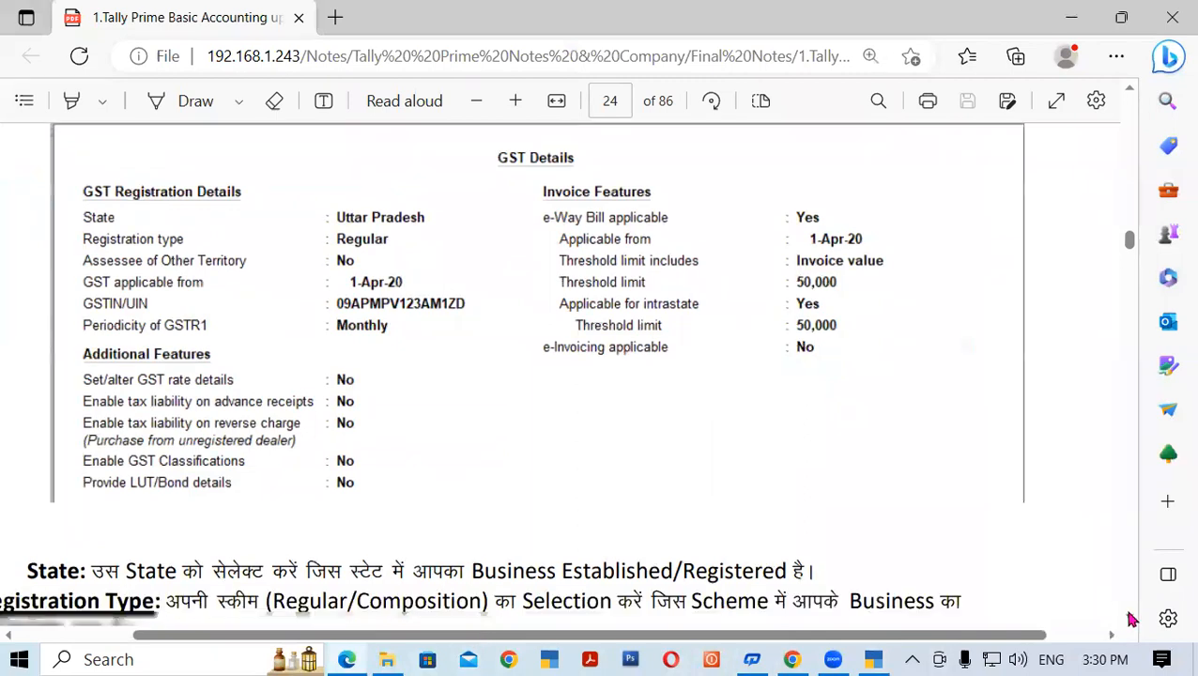
click(831, 659)
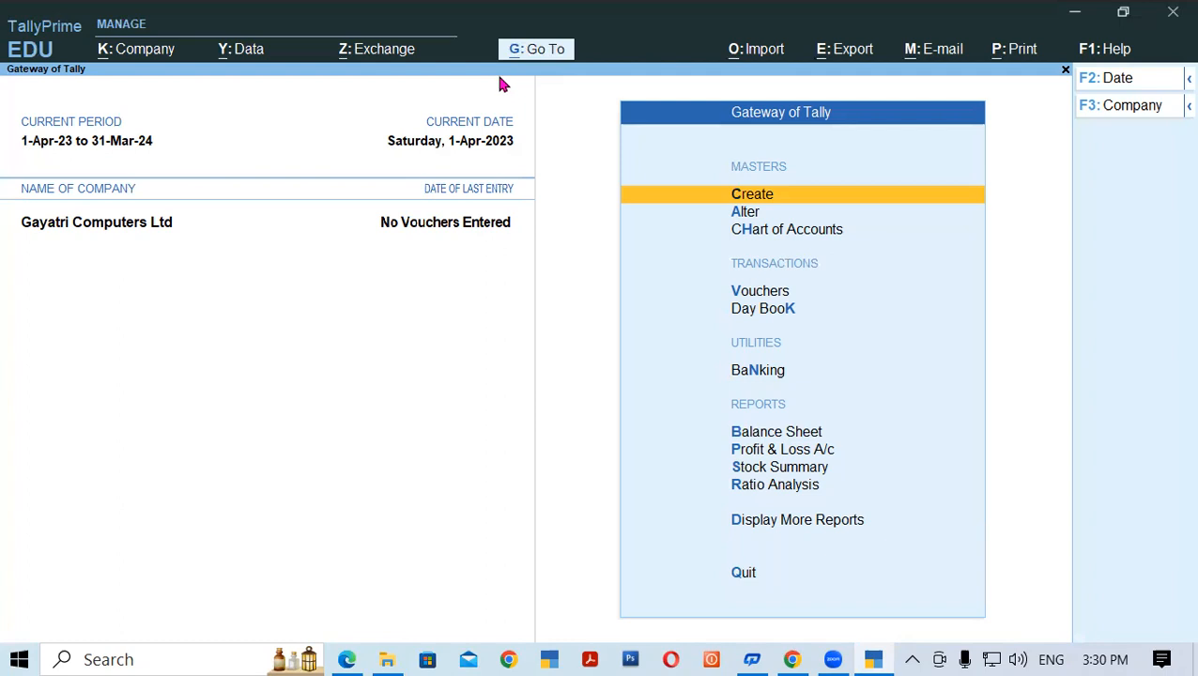
- Enable Goods and Services Tax in Company Features and open its GST Details
key(F11)
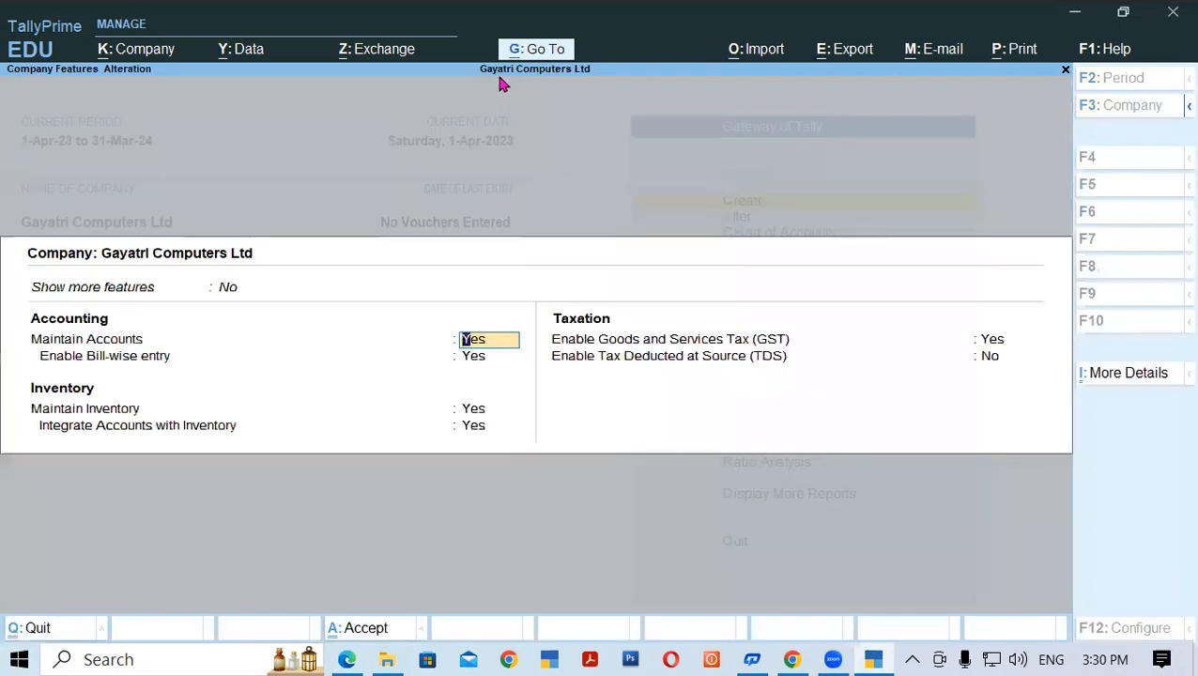
key(Return)
key(Return)
key(Return)
key(Return)
key(Return)
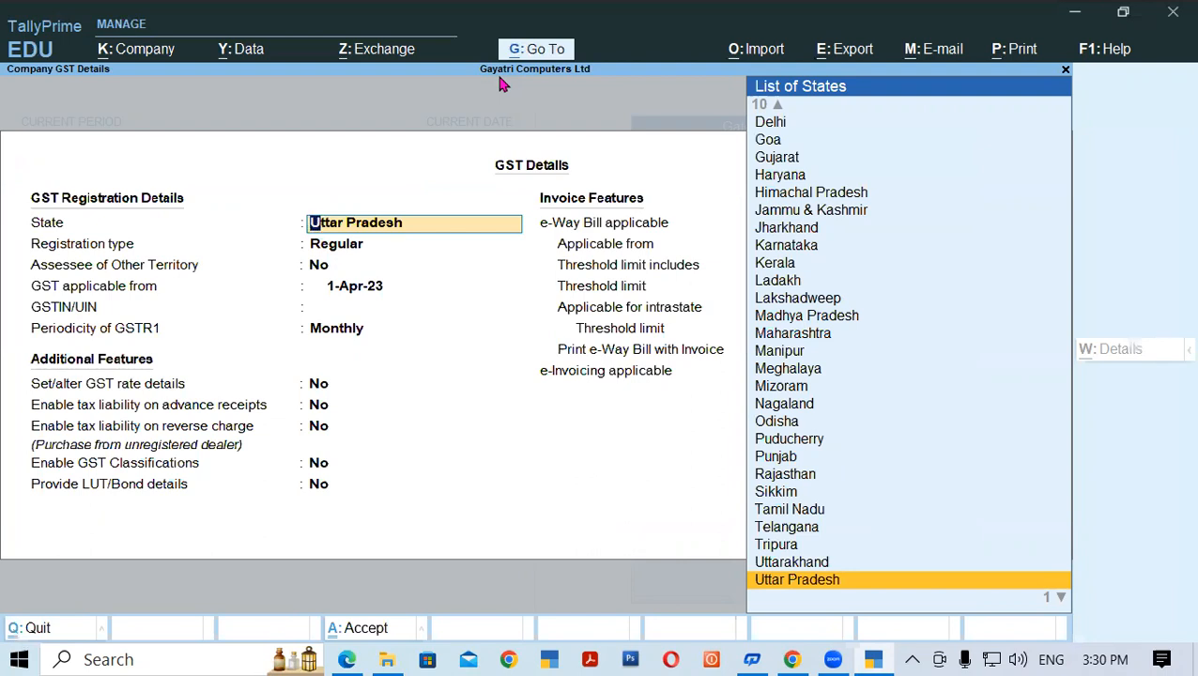
key(Escape)
key(Escape)
key(y)
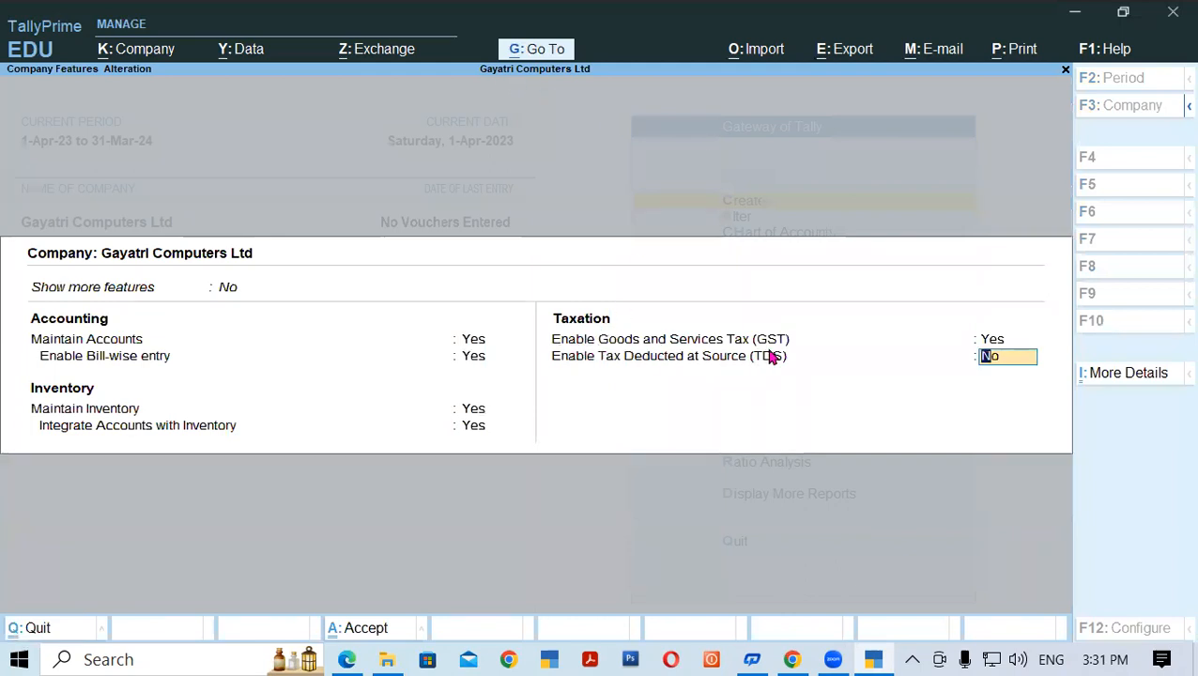
click(990, 343)
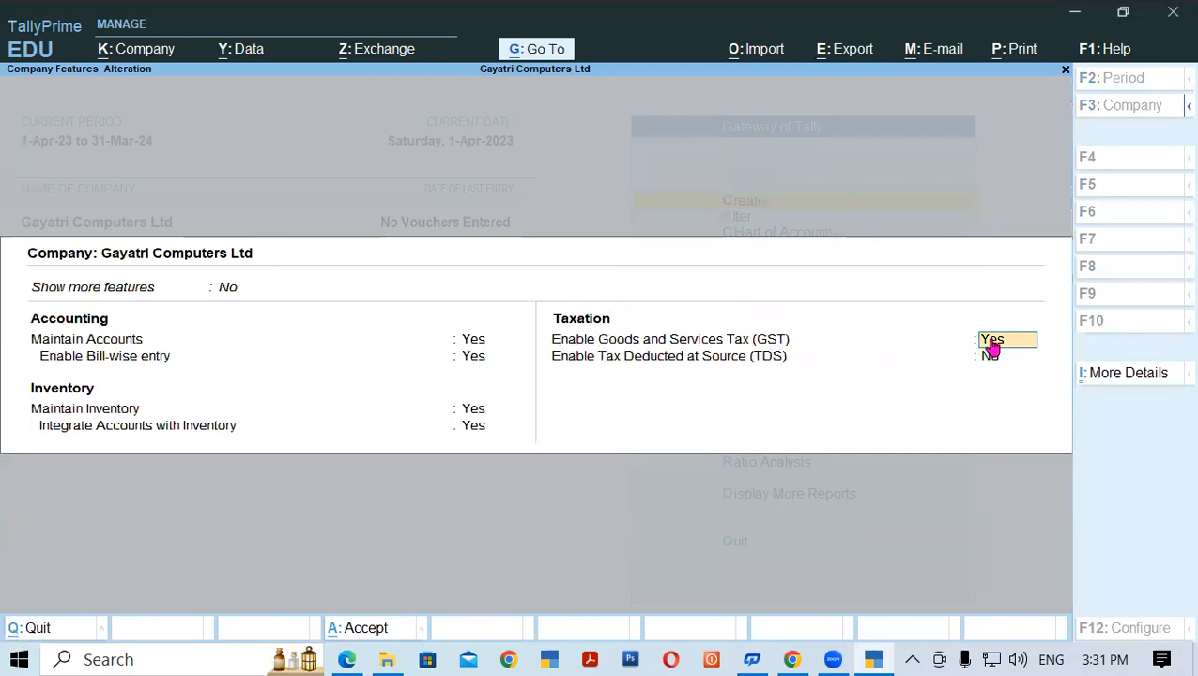
key(Return)
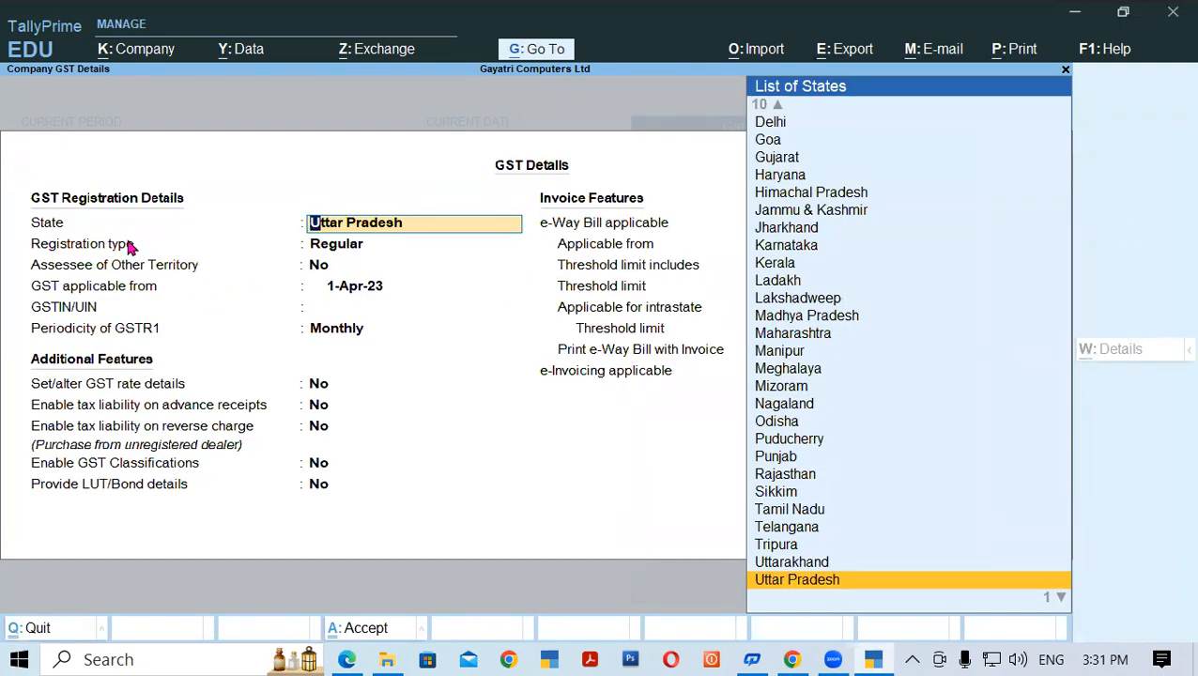
- Accept Uttar Pradesh, Regular registration, No other-territory assessee and 1-Apr-23, then consult the PDF notes
key(Return)
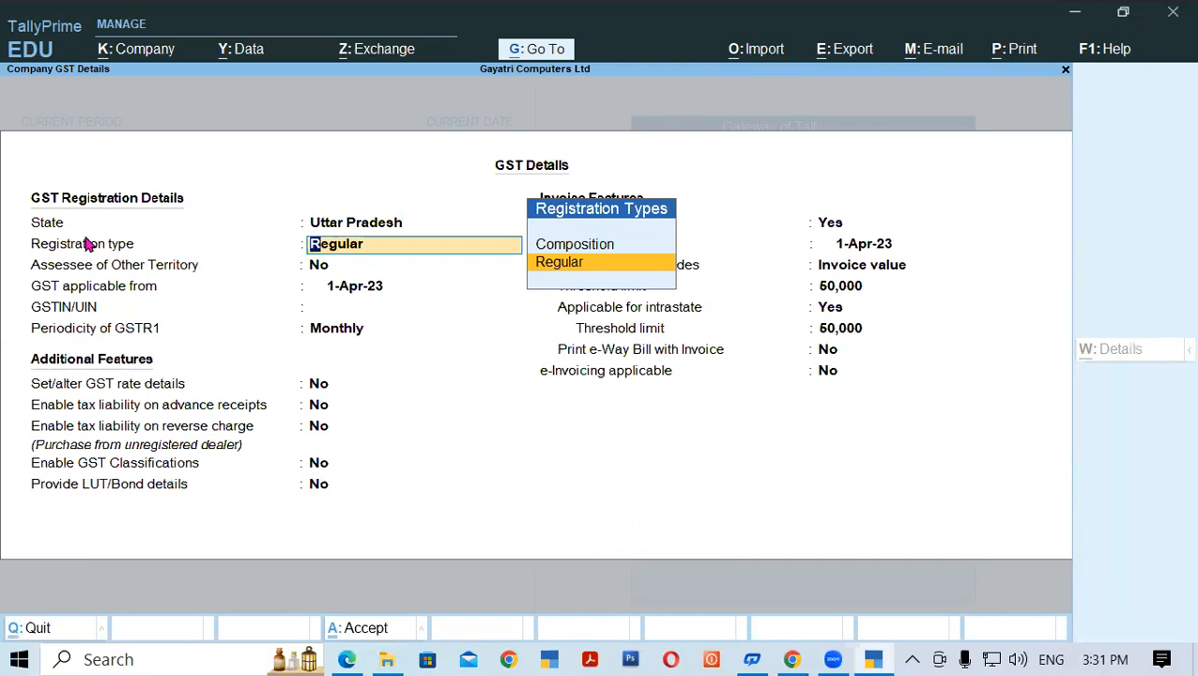
key(Return)
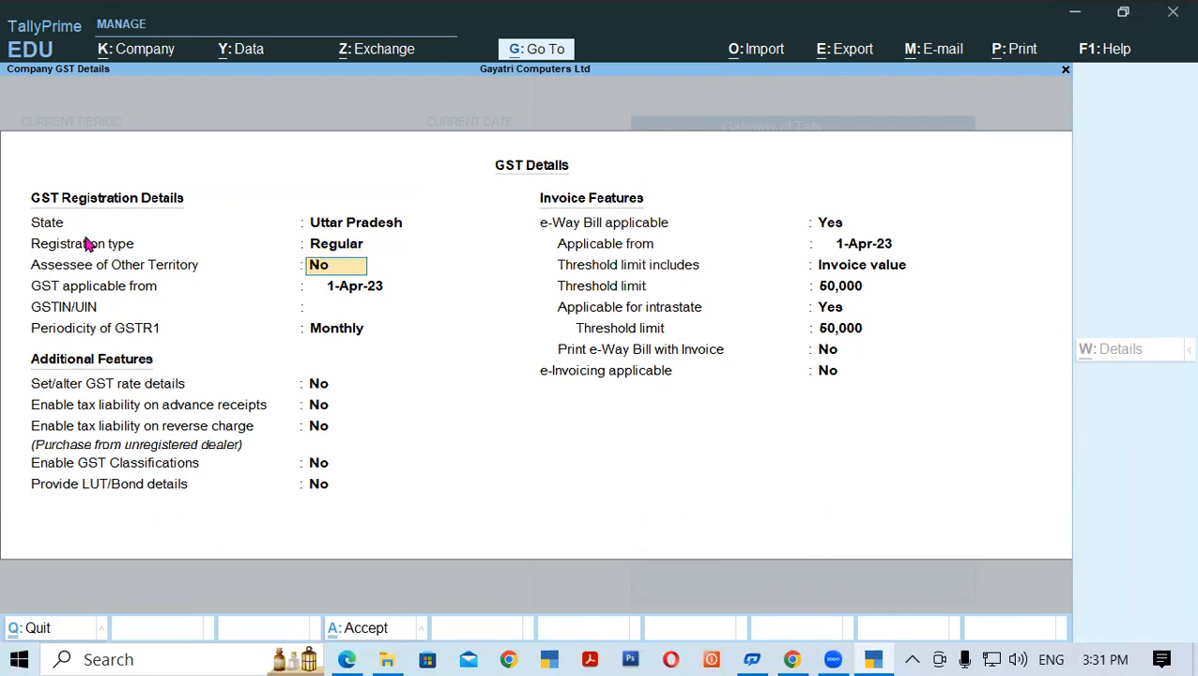
key(Return)
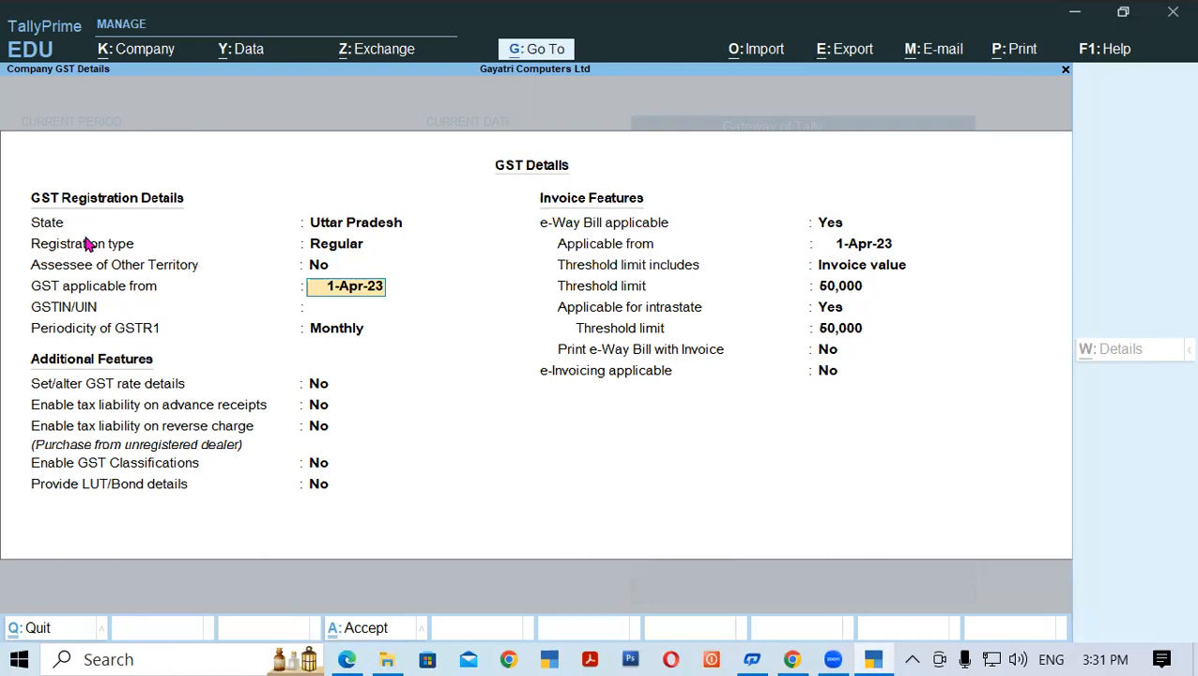
key(Return)
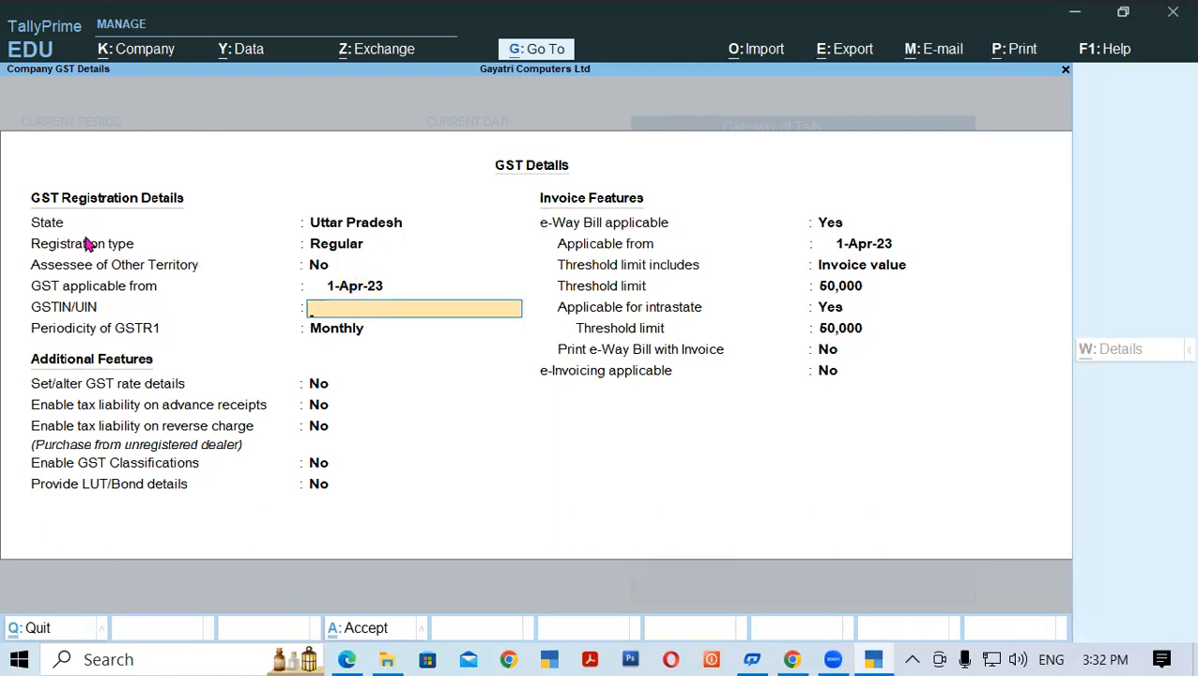
key(Up)
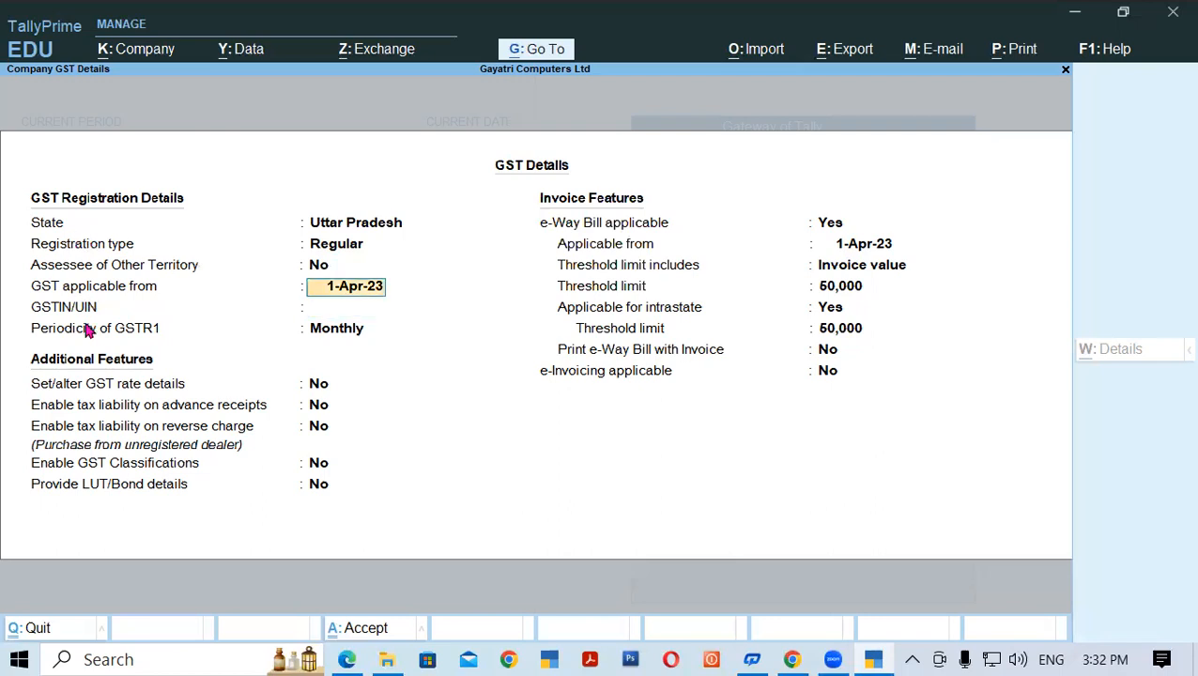
click(349, 659)
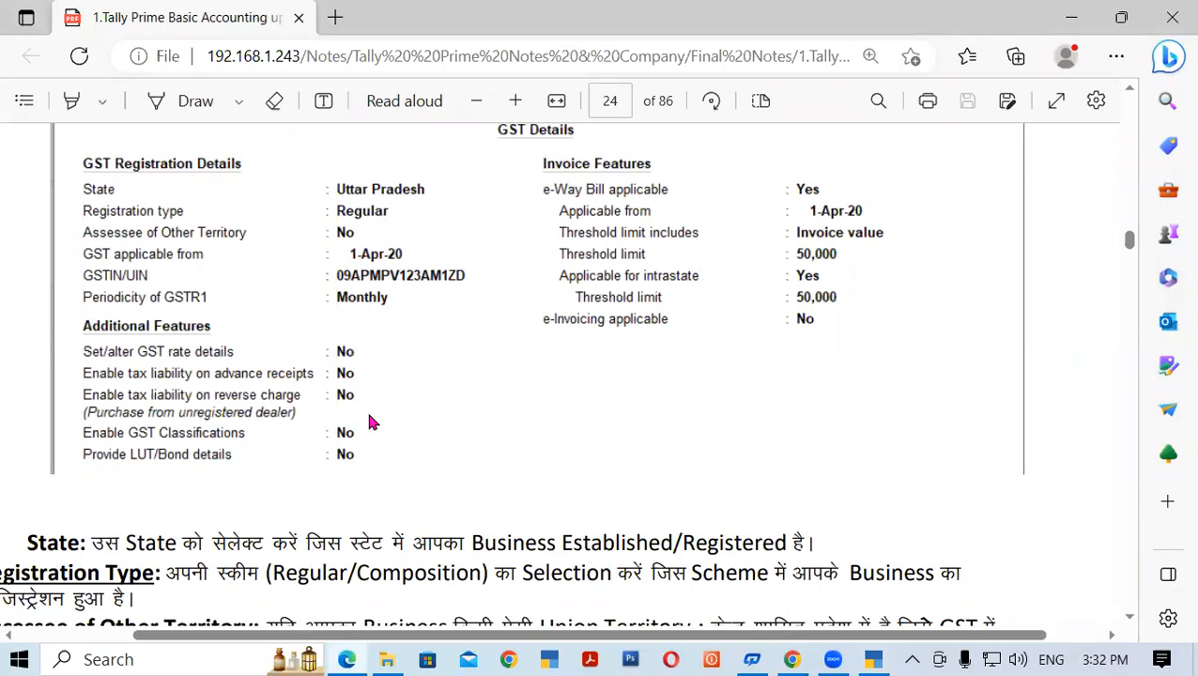
- Enter the company's GSTIN, keep Monthly GSTR1 periodicity, and accept the GST Details
click(869, 659)
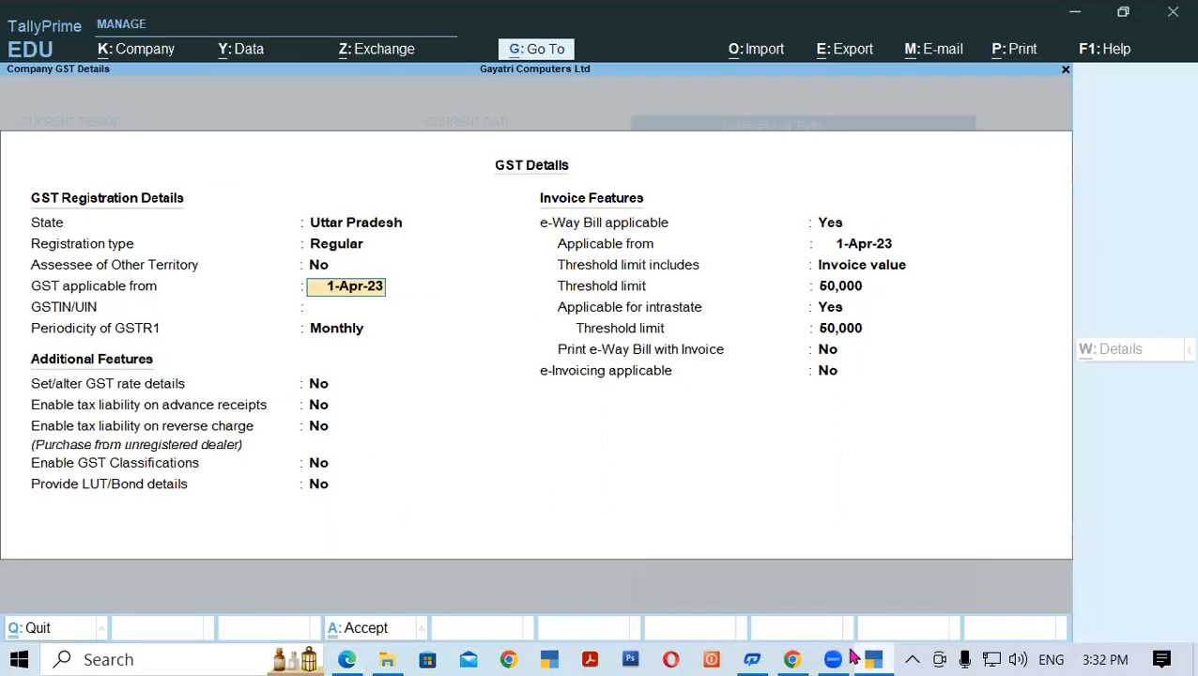
key(Return)
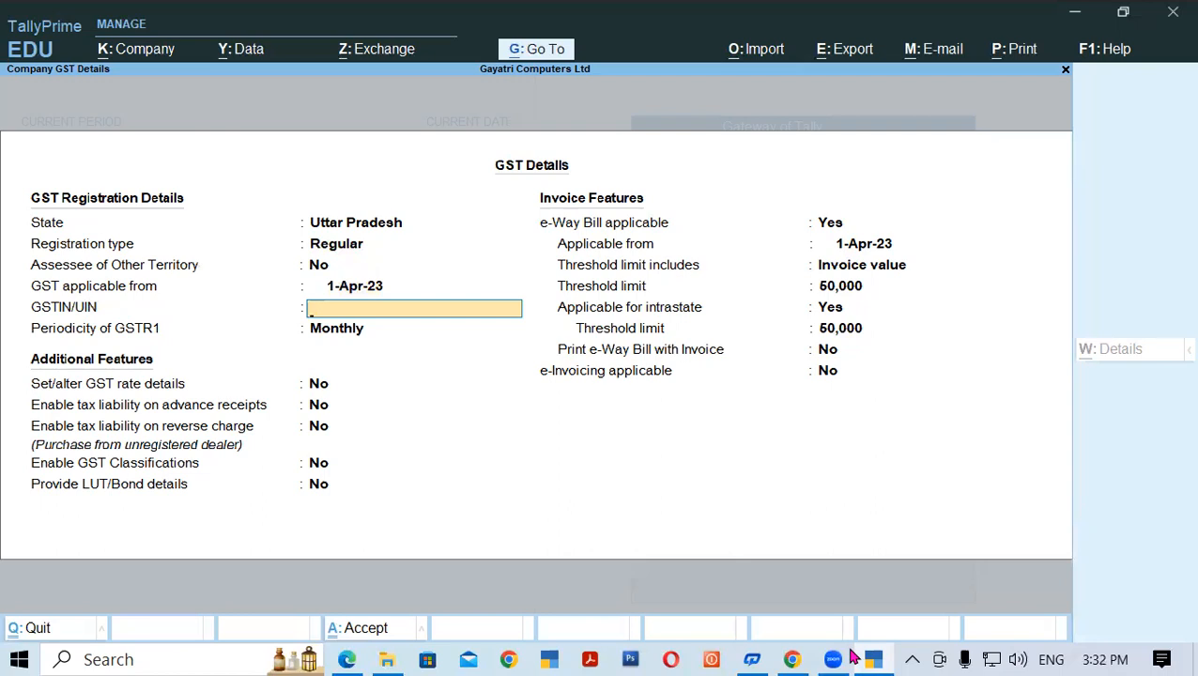
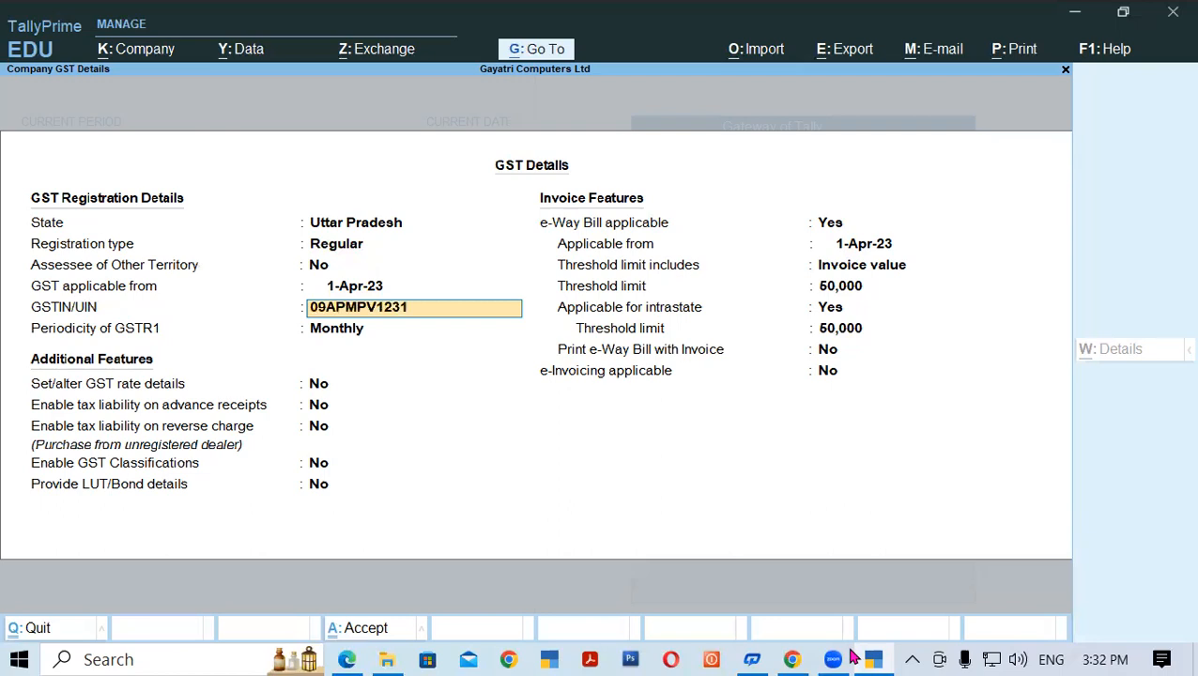
key(Return)
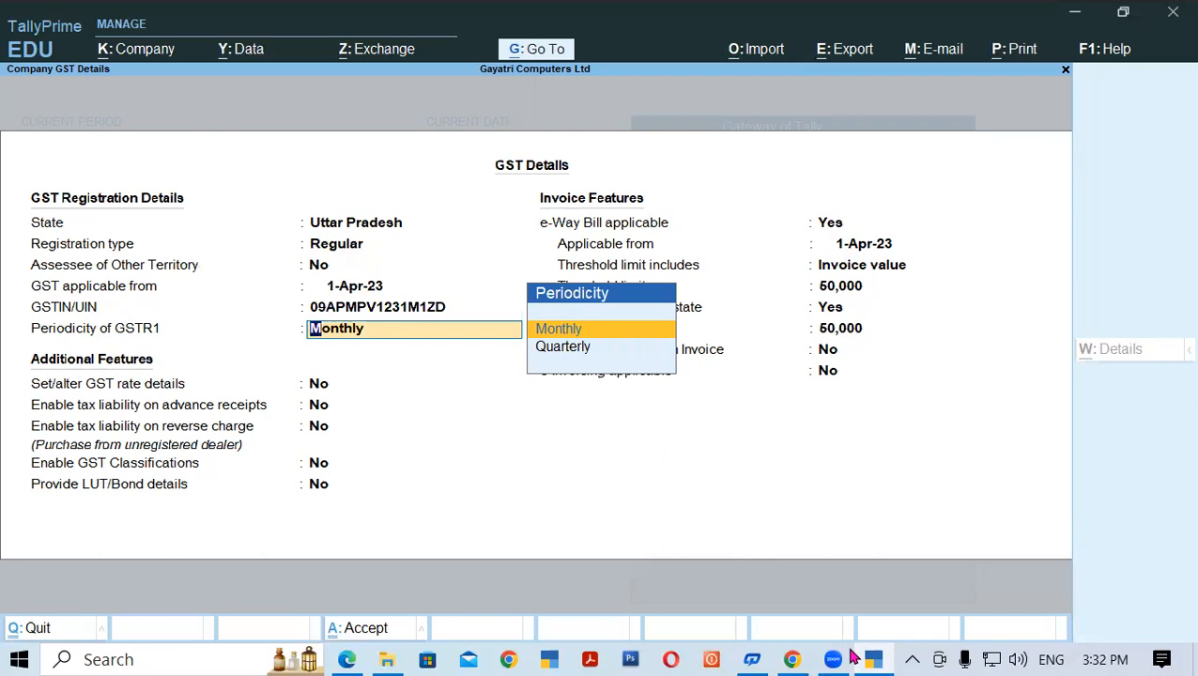
key(Return)
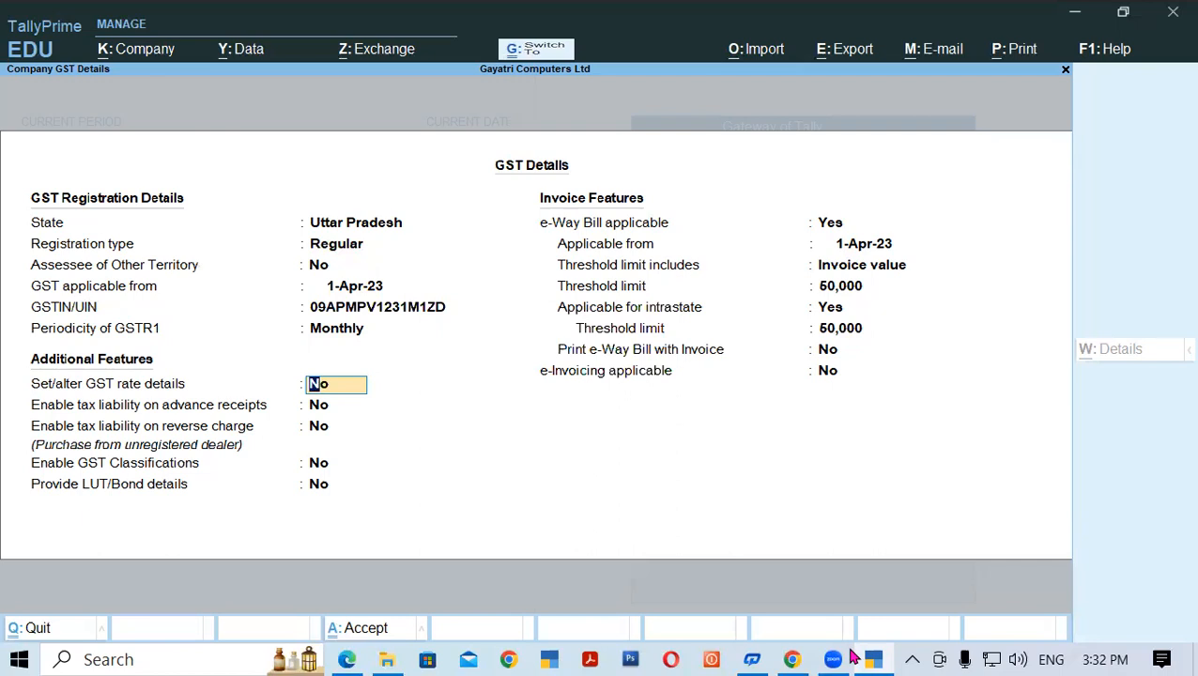
key(ctrl+a)
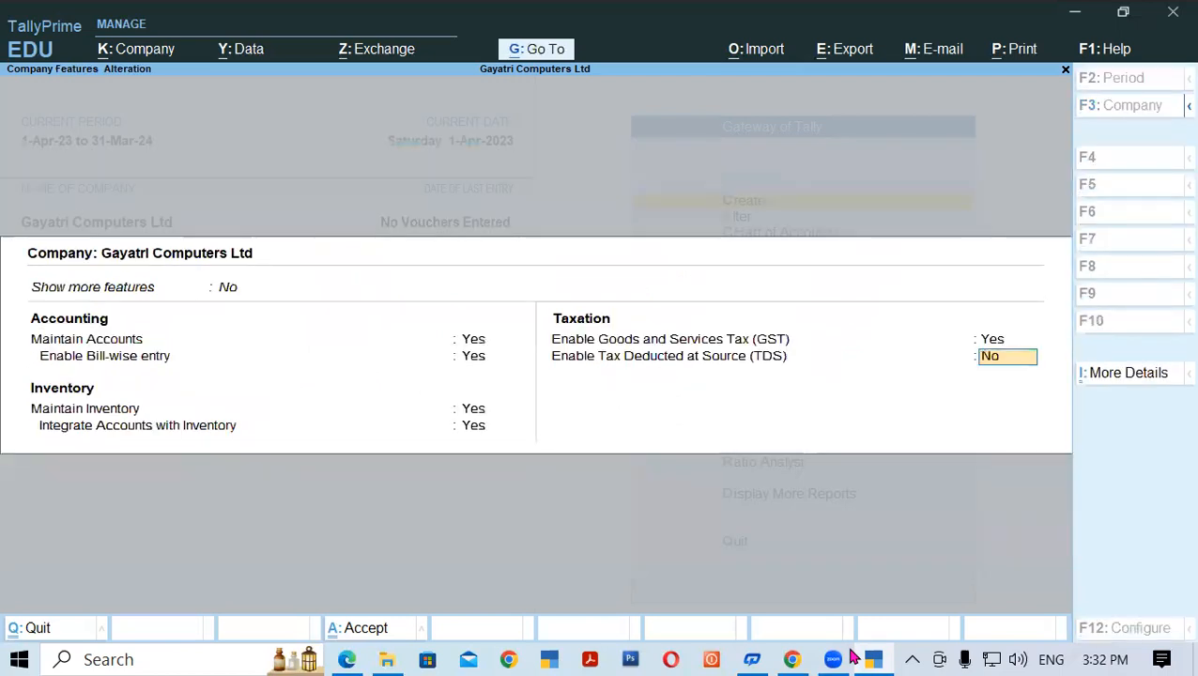
- Save the GST-enabled company features, reopen them to verify the GSTIN, and save again
key(ctrl+a)
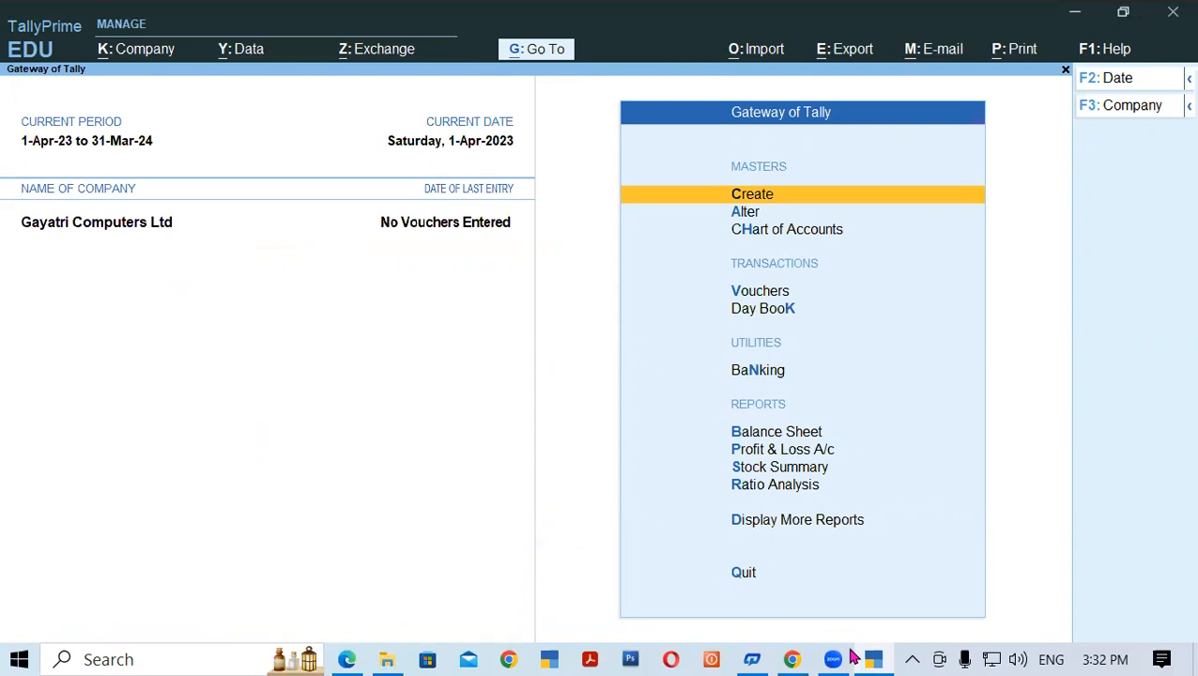
key(F11)
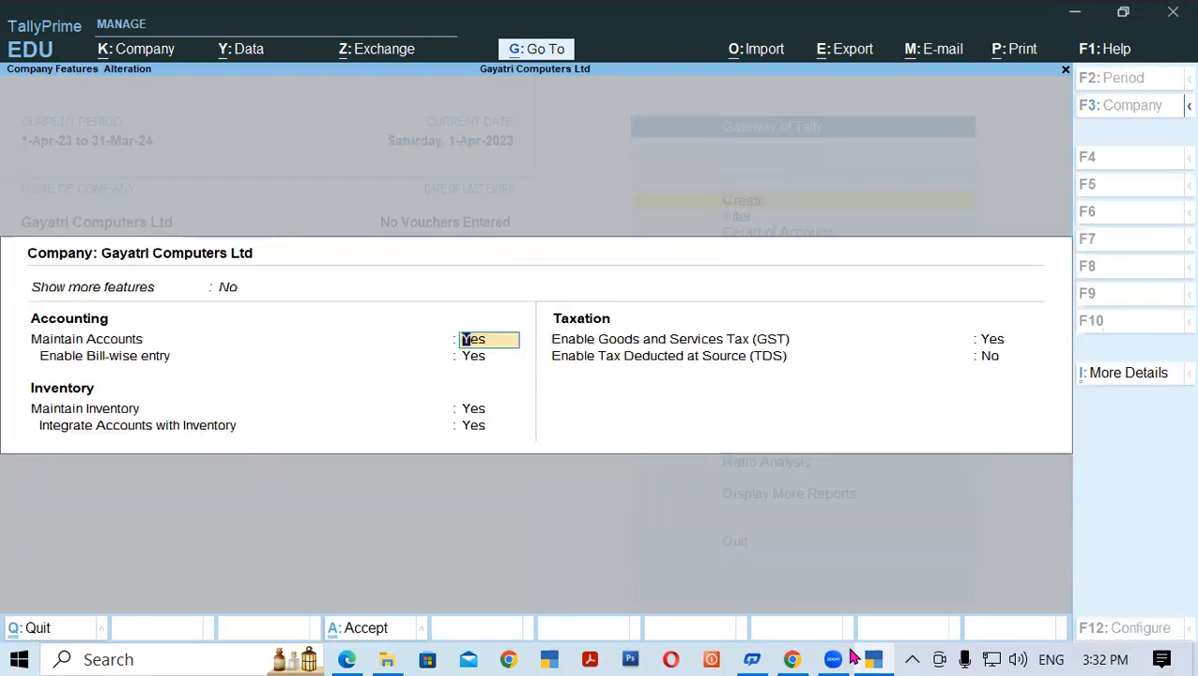
click(987, 344)
key(Return)
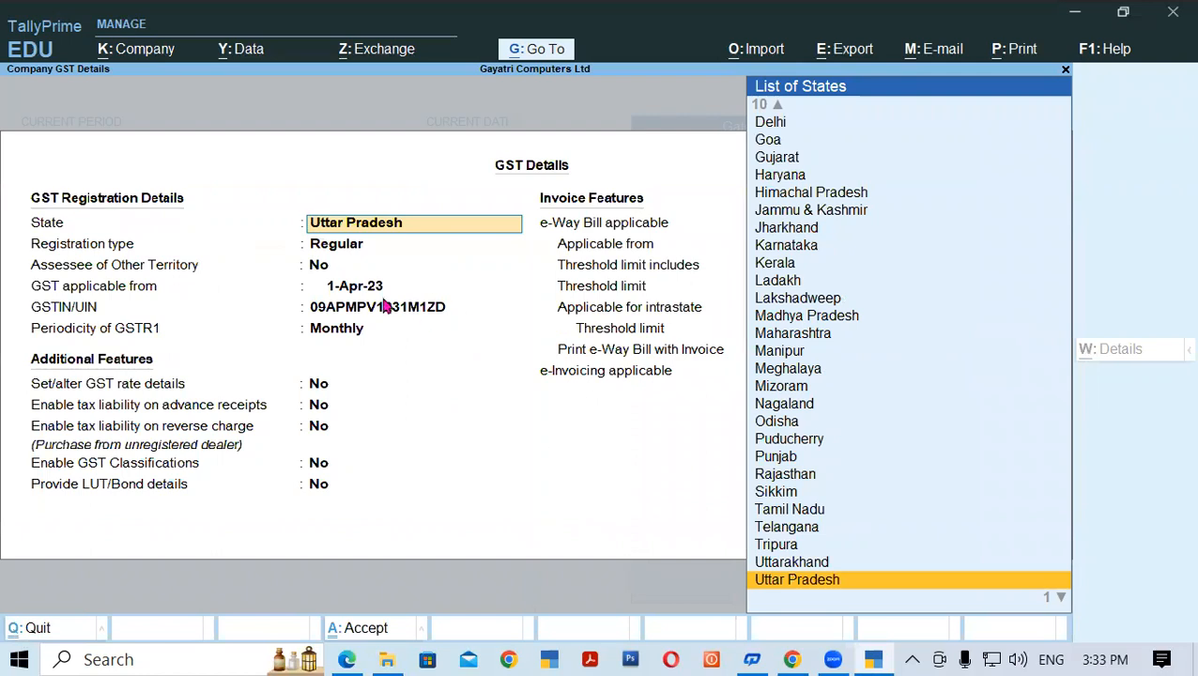
click(347, 310)
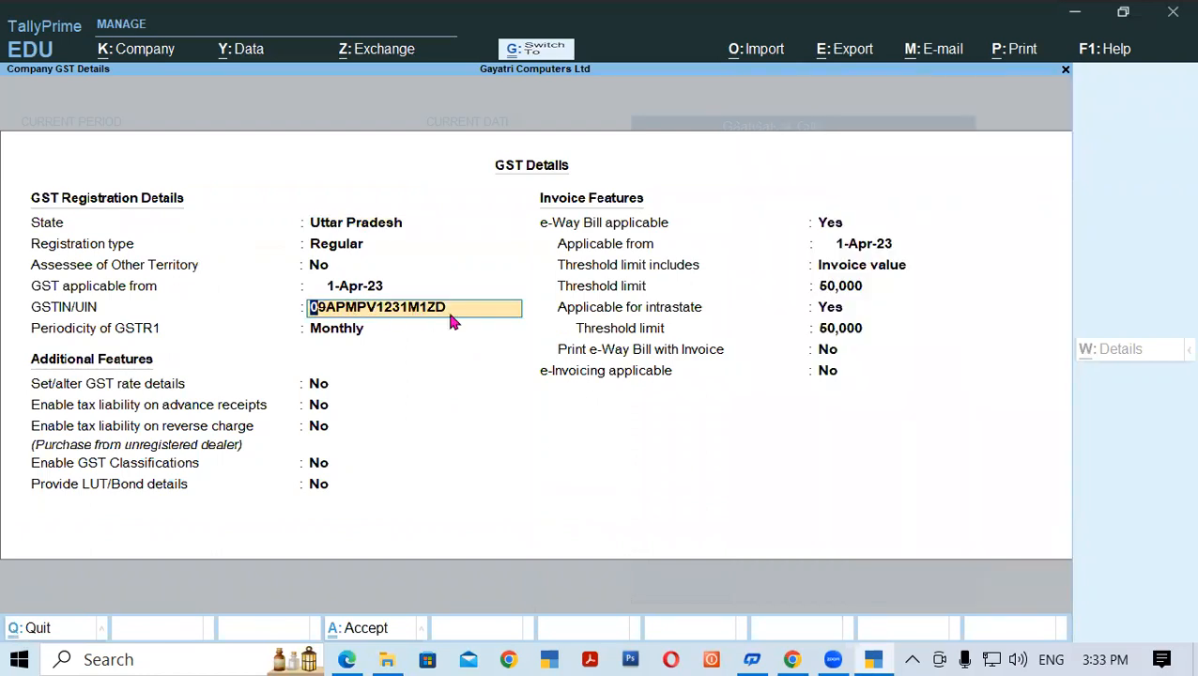
key(ctrl+a)
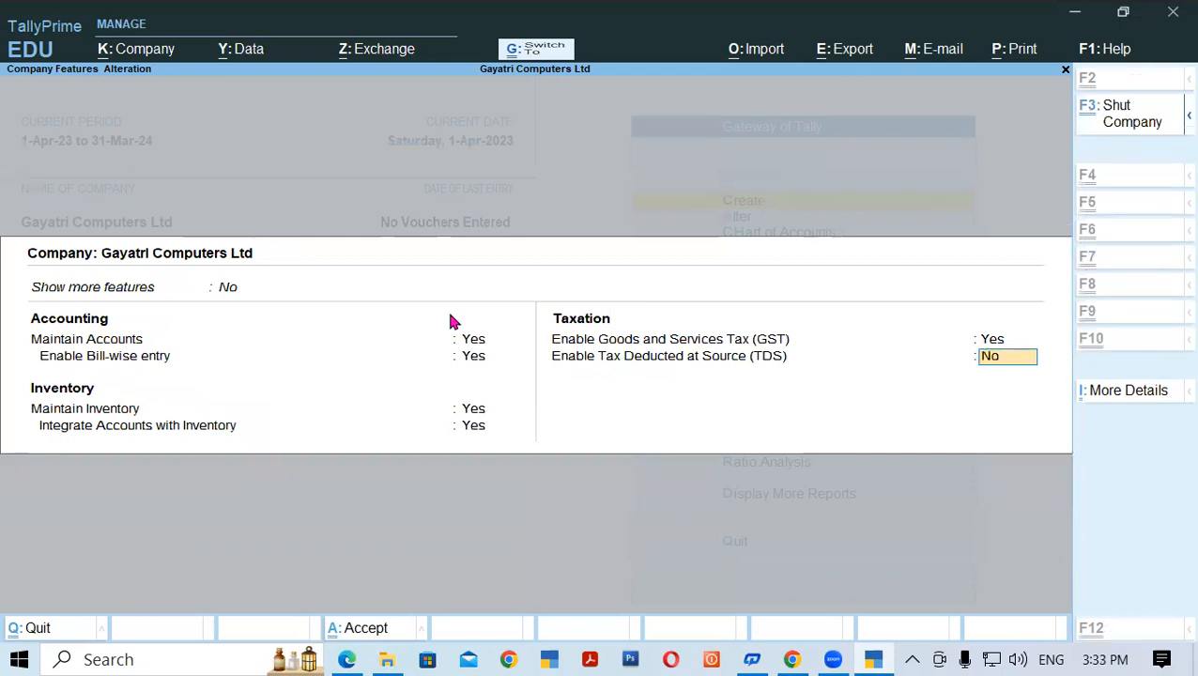
key(ctrl+a)
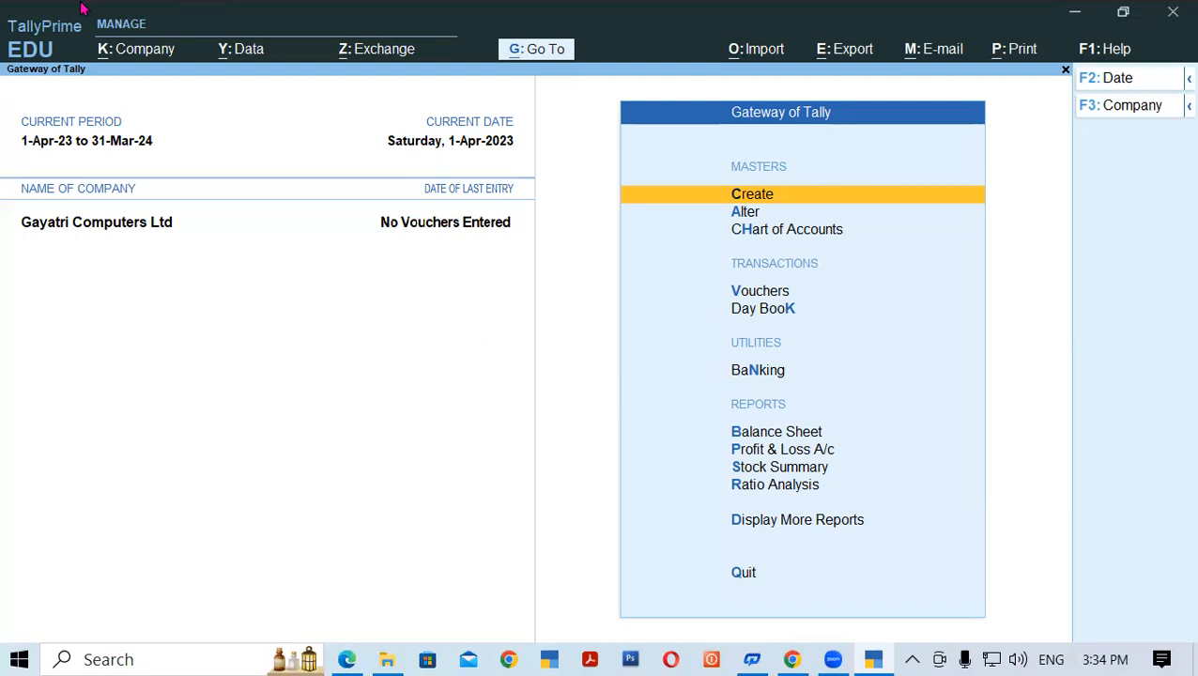
click(148, 59)
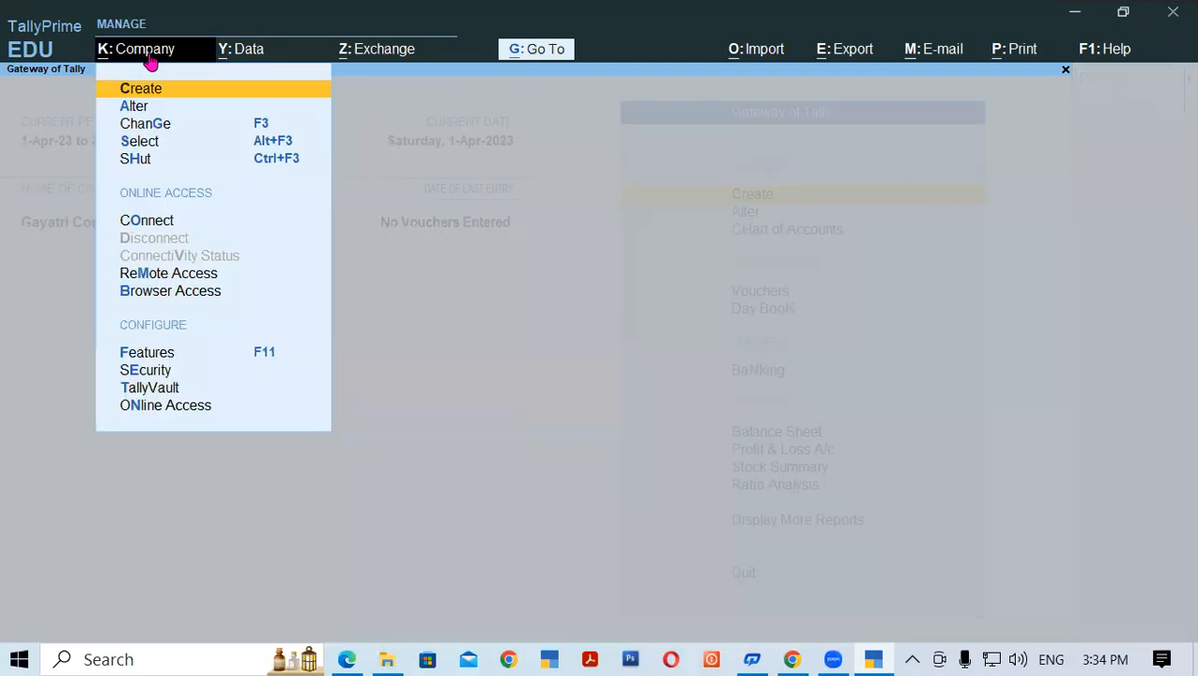
click(249, 55)
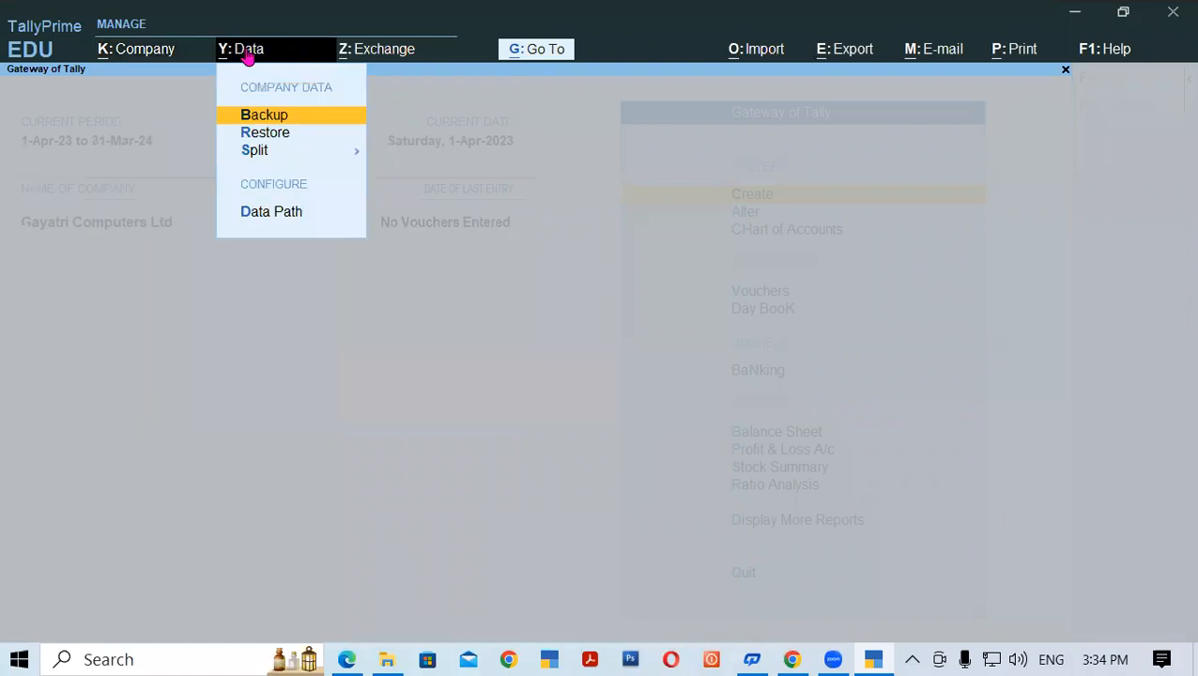
click(363, 59)
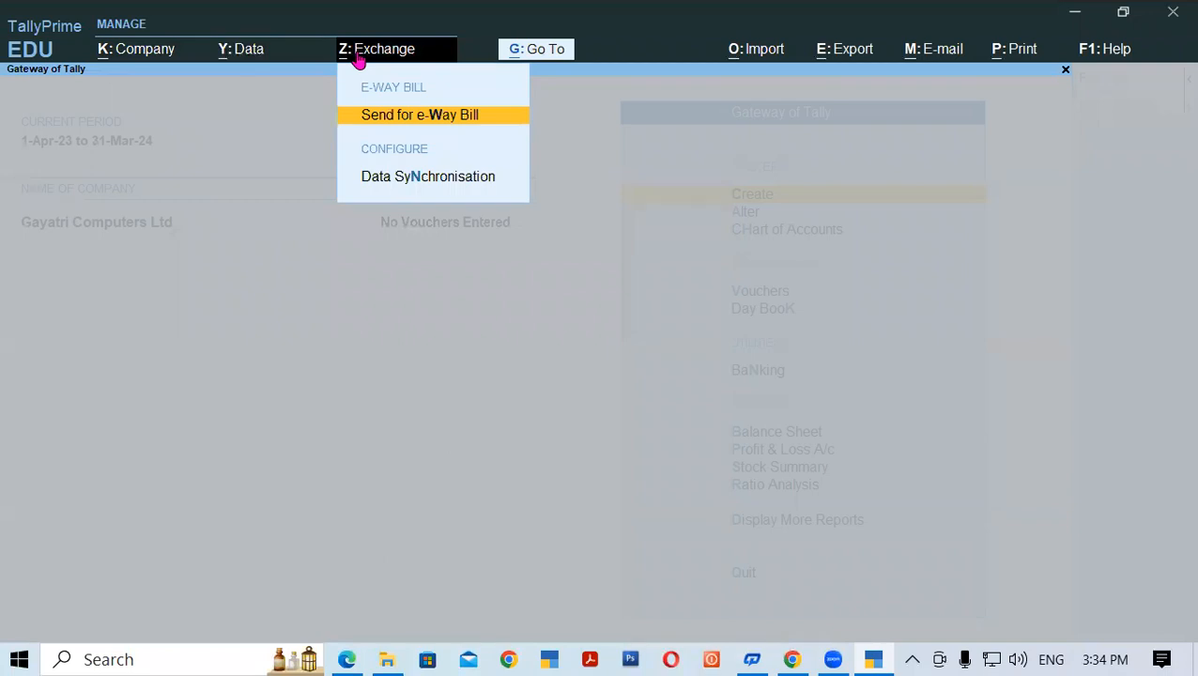
click(208, 249)
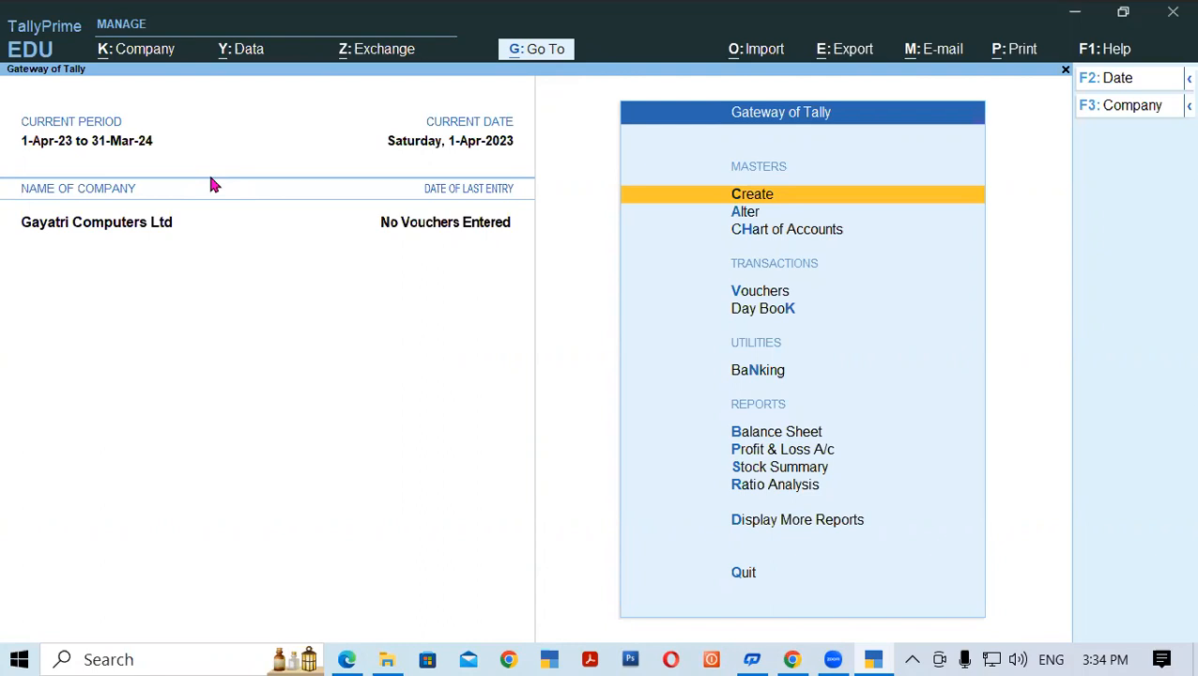
- Bring the Tally notes PDF to page 25 and highlight its opening Masters definition line
click(351, 659)
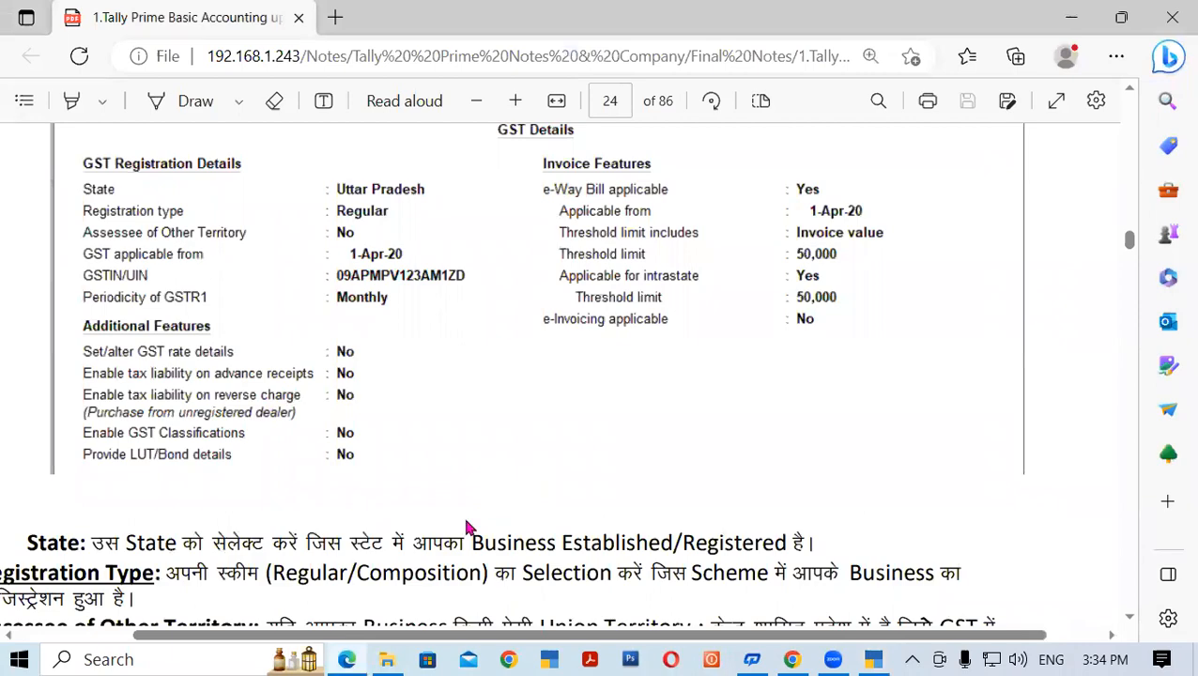
click(1130, 620)
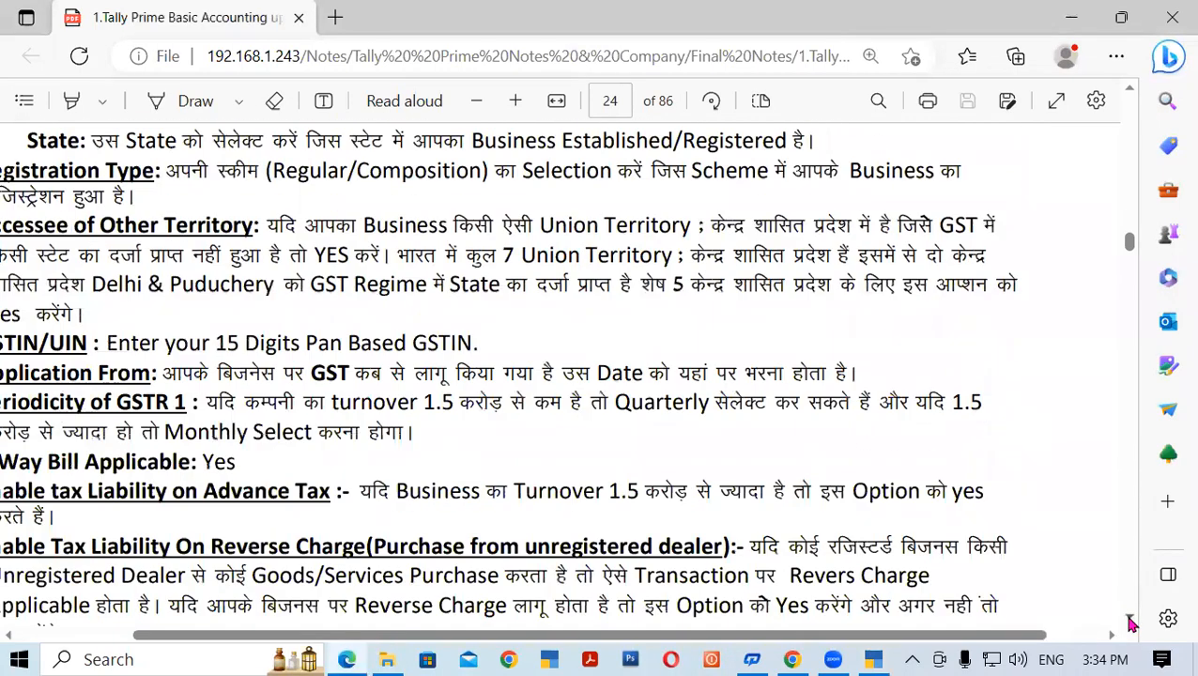
click(1130, 622)
click(1130, 622)
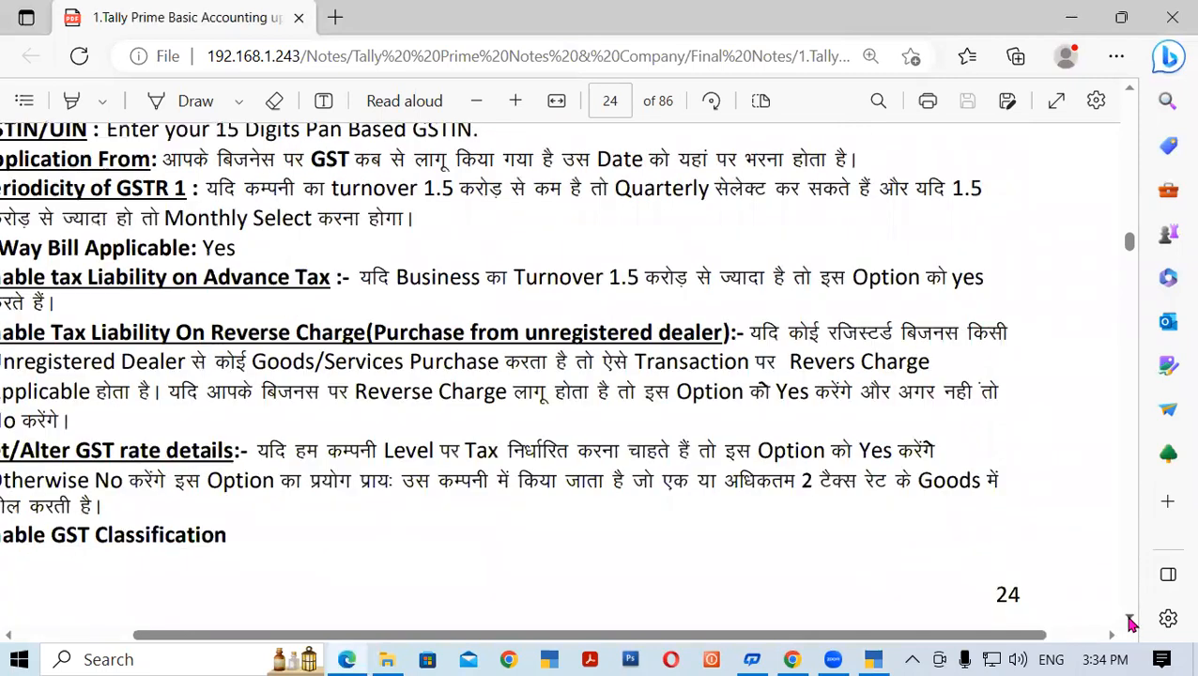
click(1130, 622)
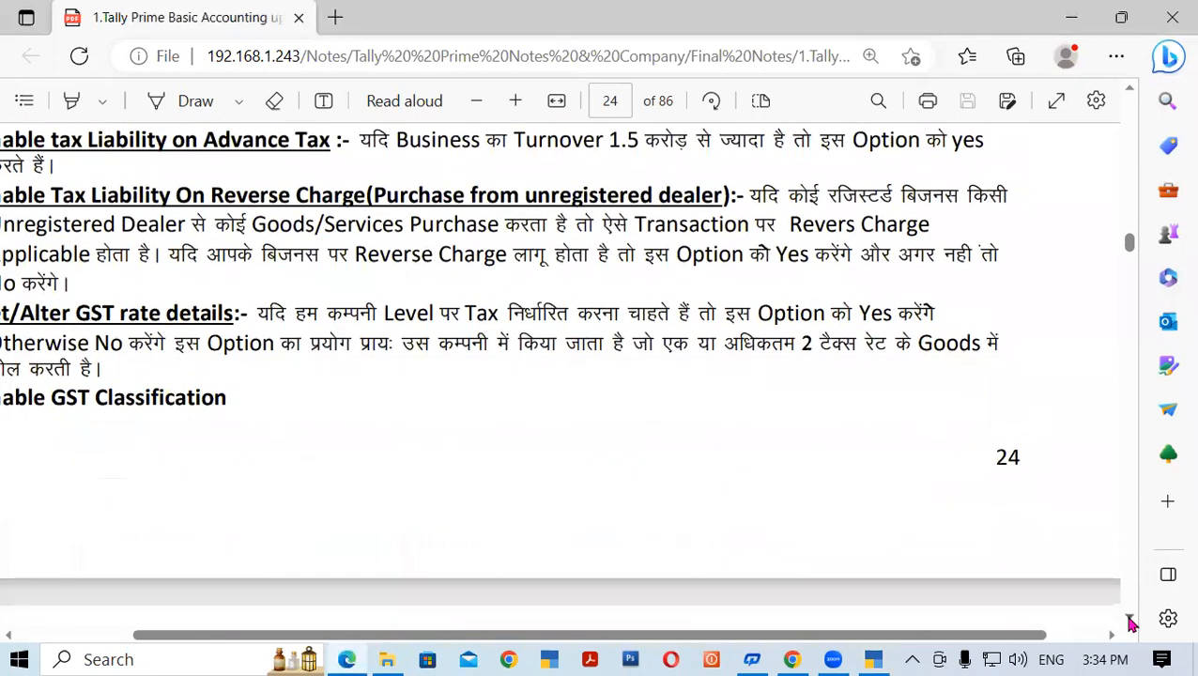
click(1130, 622)
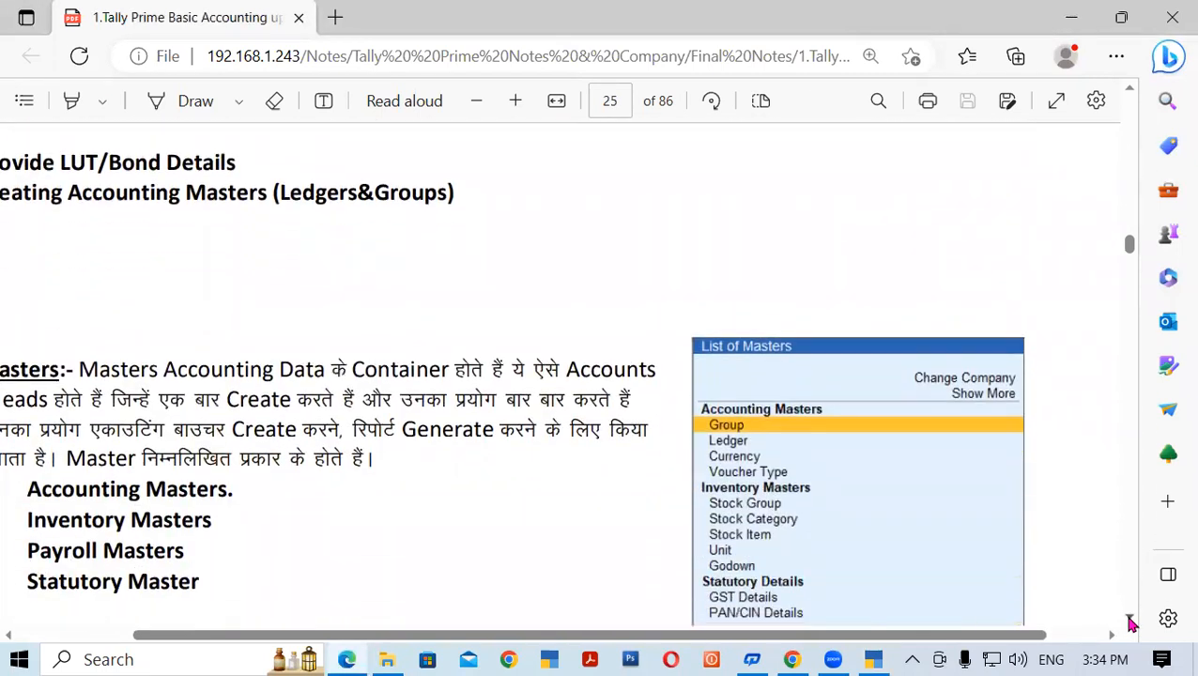
click(1130, 622)
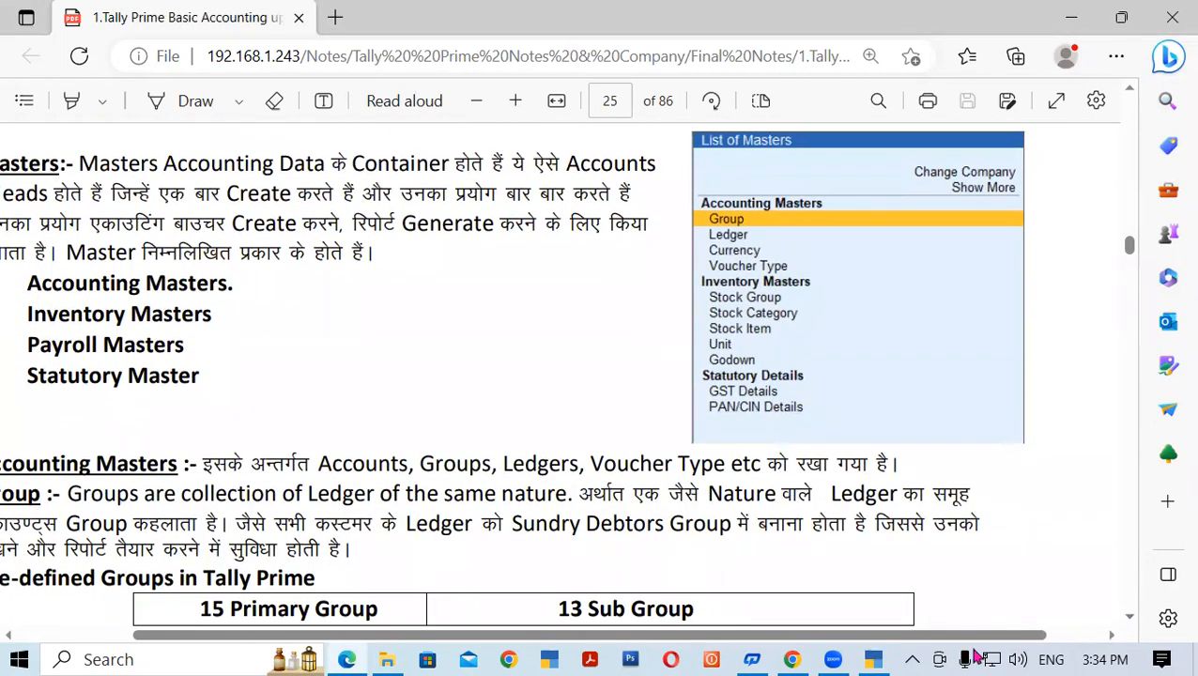
drag(976, 635, 920, 635)
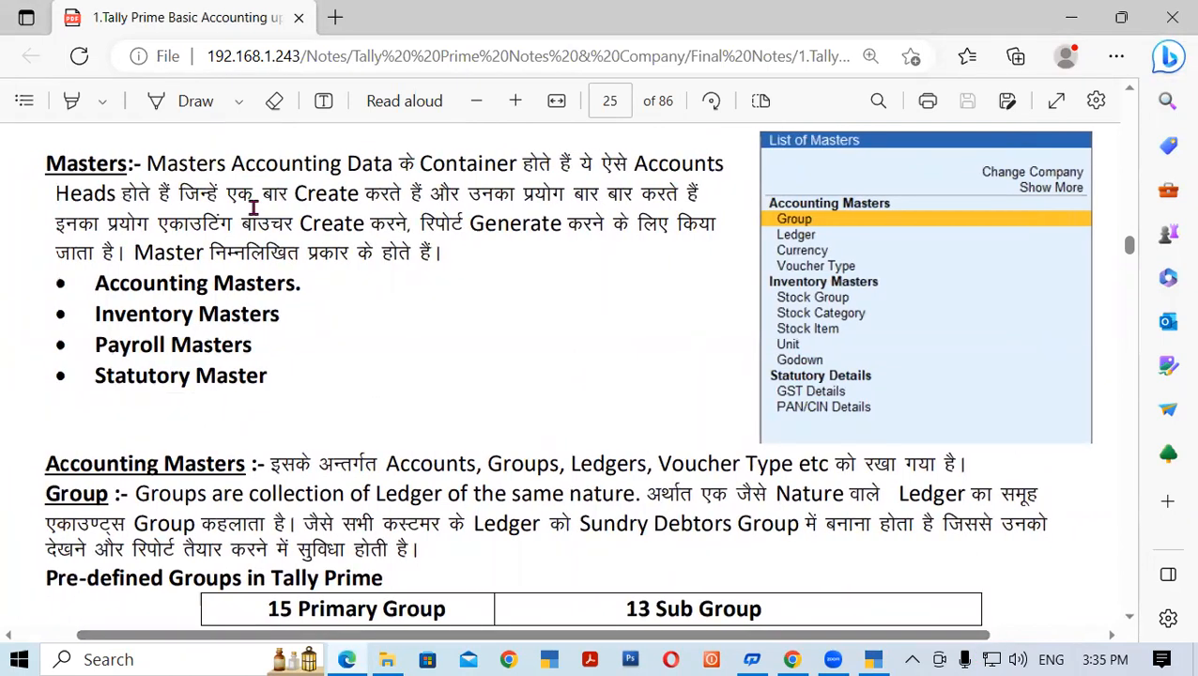
drag(148, 164, 557, 174)
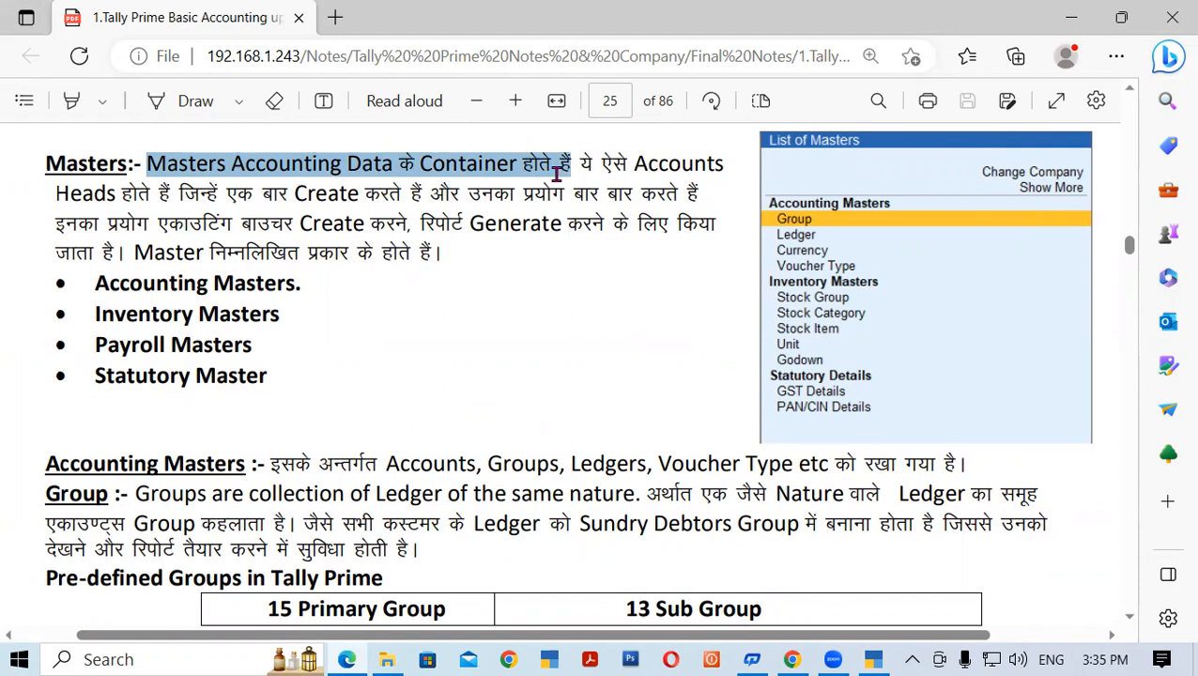
drag(556, 173, 557, 181)
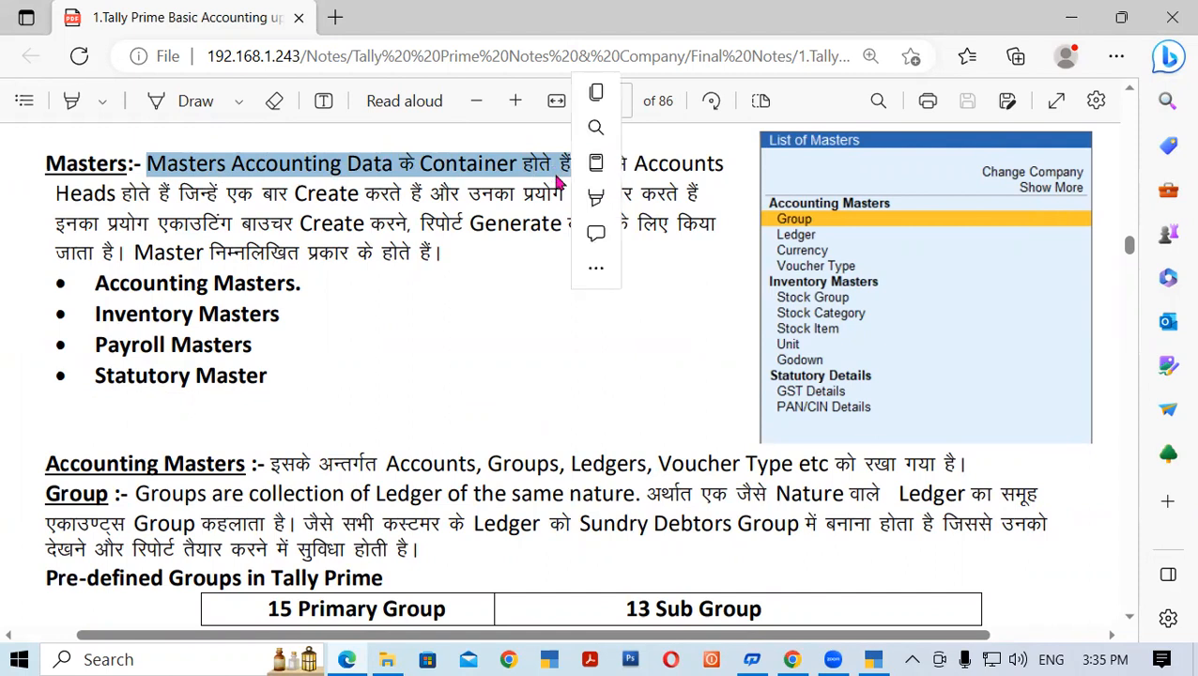
click(510, 235)
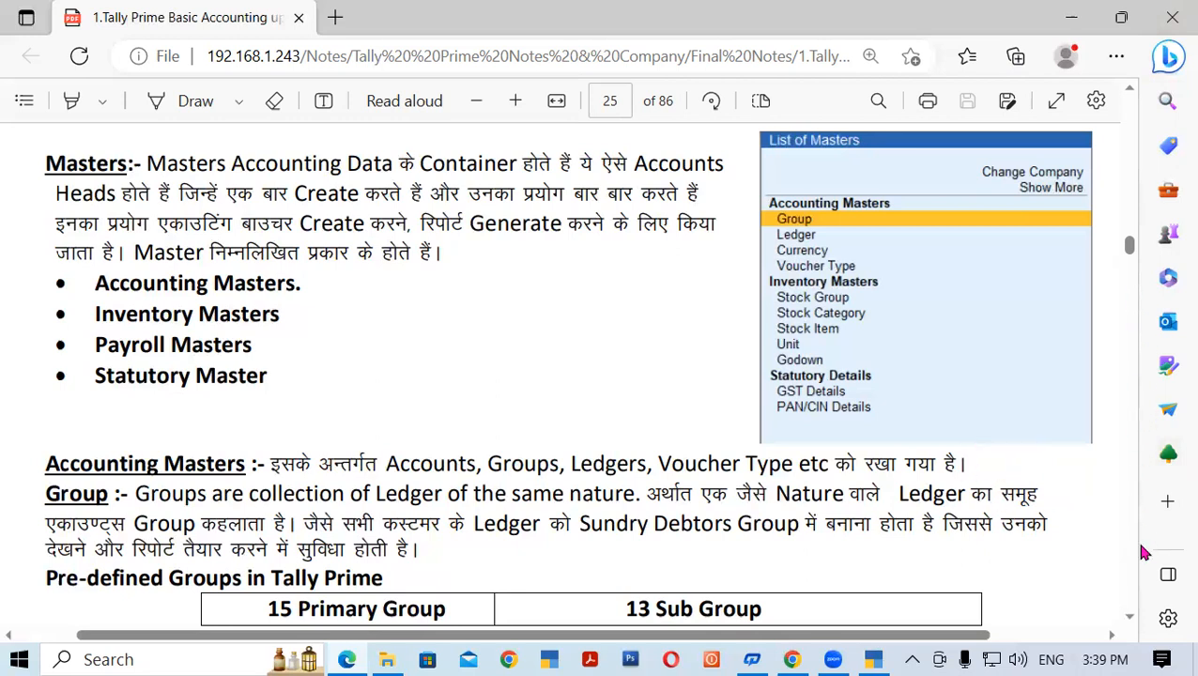
- Scroll page 25 down to the Pre-defined Groups table, then back up to the Accounting Masters line
key(Down)
key(Down)
key(Down)
key(Down)
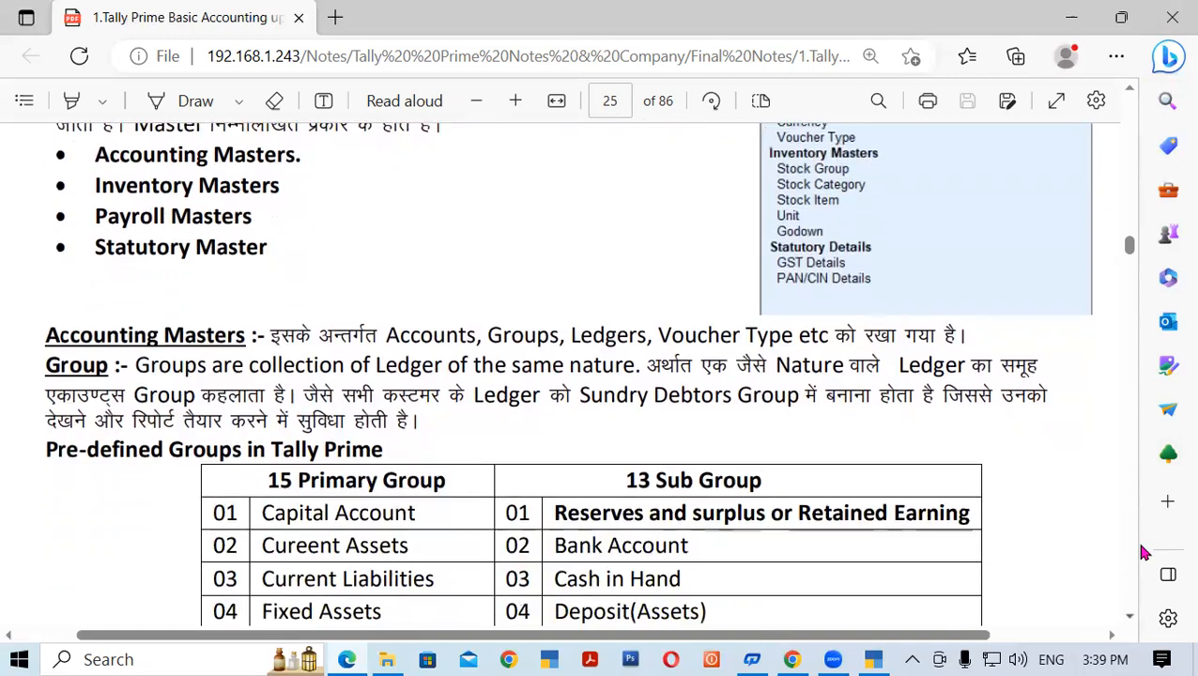
key(Down)
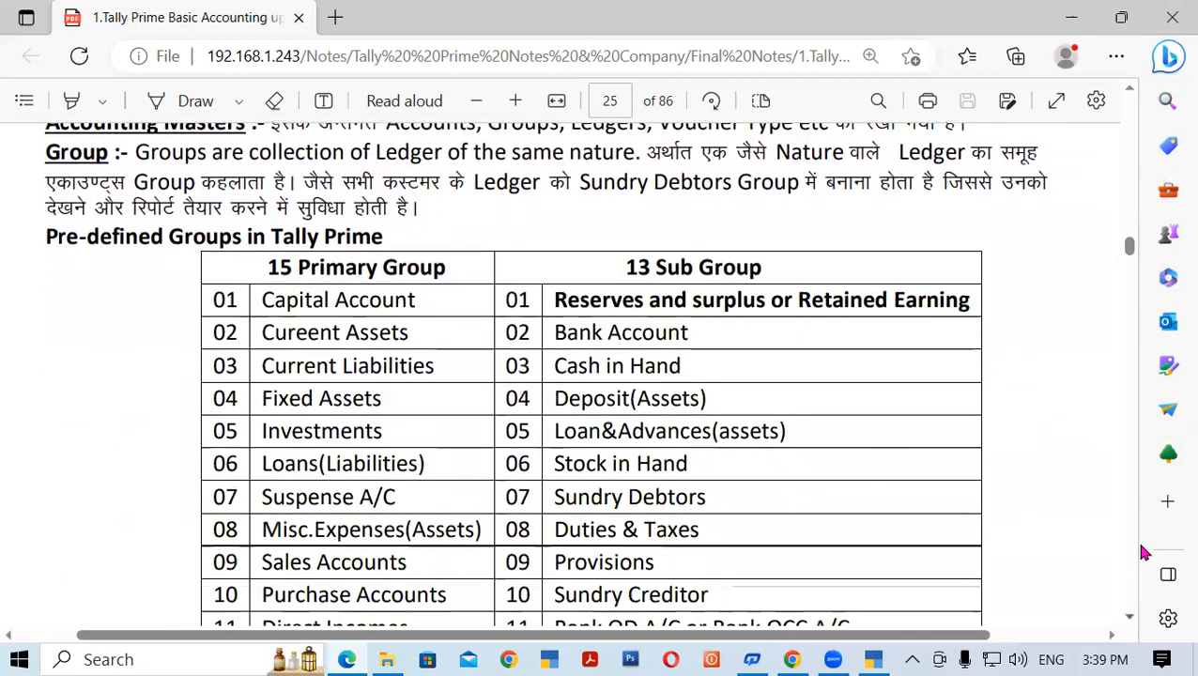
key(Up)
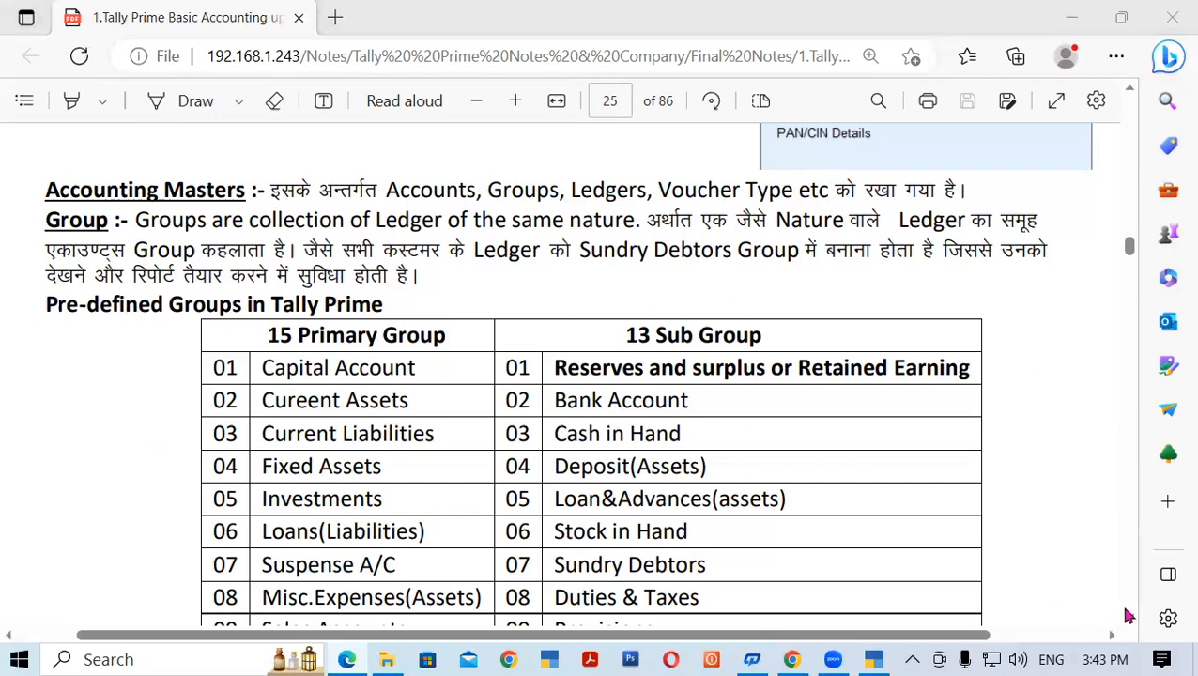
- Scroll the notes through the groups table to Unsecured Loan, then return to TallyPrime
click(1125, 612)
click(1126, 612)
click(1125, 612)
click(1125, 612)
click(1125, 612)
click(1125, 612)
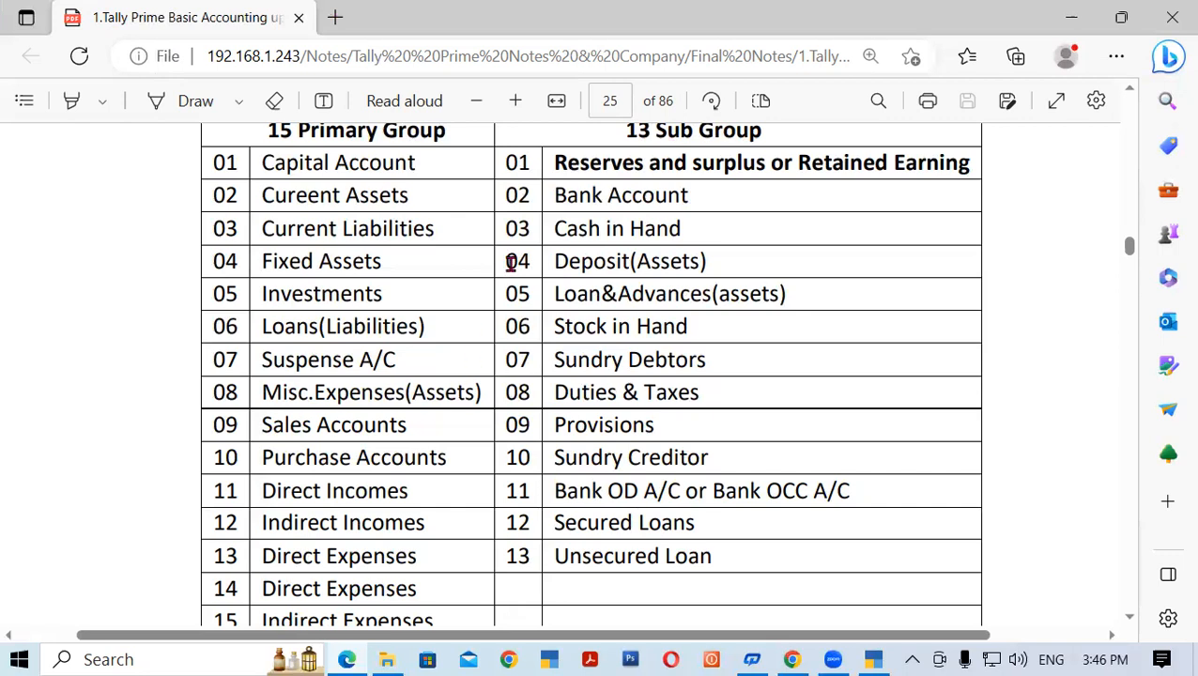
click(876, 658)
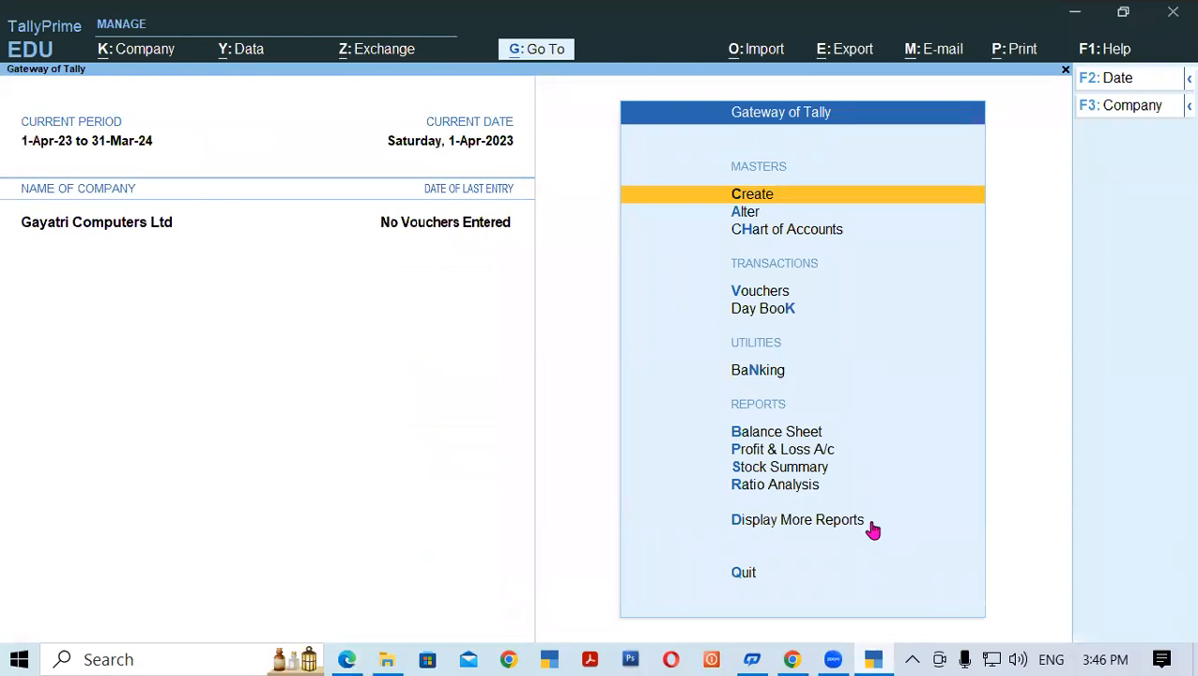
key(Down)
key(Down)
key(Down)
key(Down)
key(Down)
key(Down)
key(Down)
key(Down)
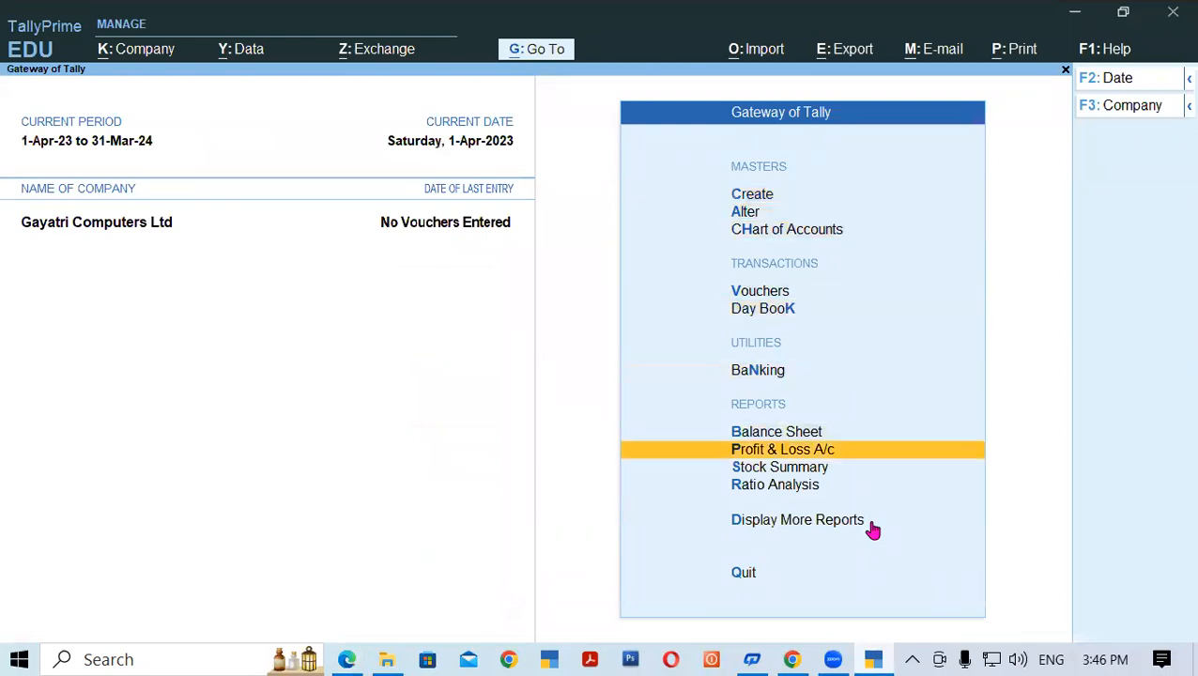
key(Down)
key(Down)
key(Down)
key(Down)
key(Down)
key(Down)
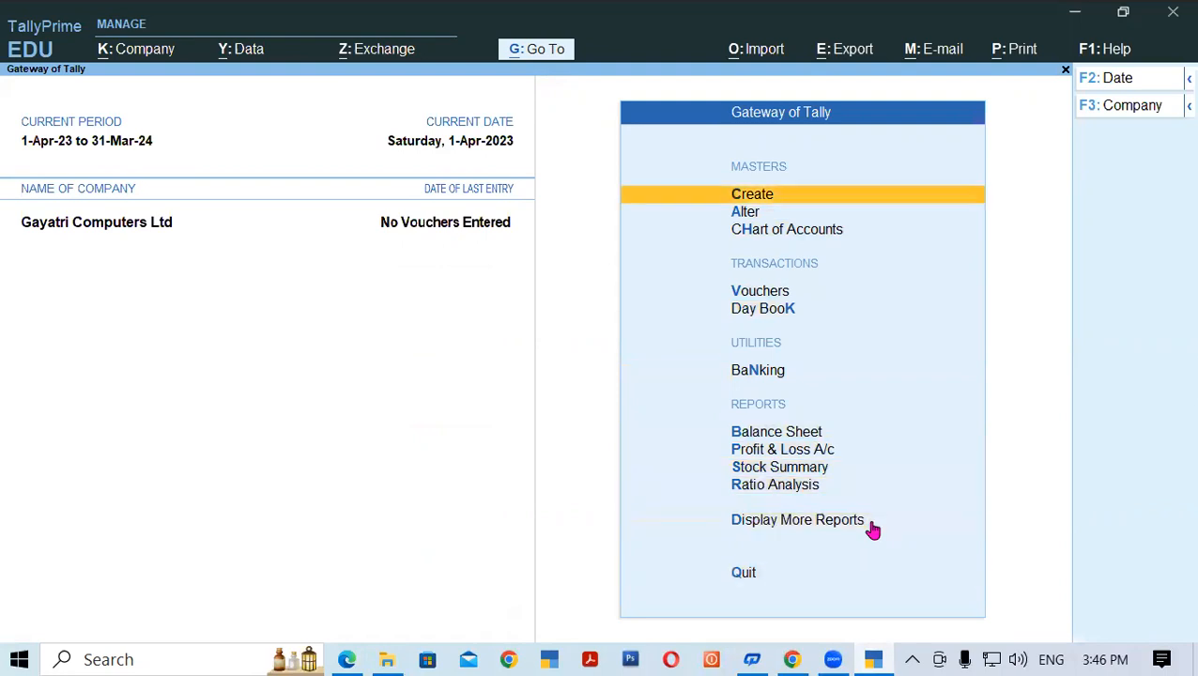
key(Down)
key(Down)
key(Down)
key(Down)
key(Down)
key(Down)
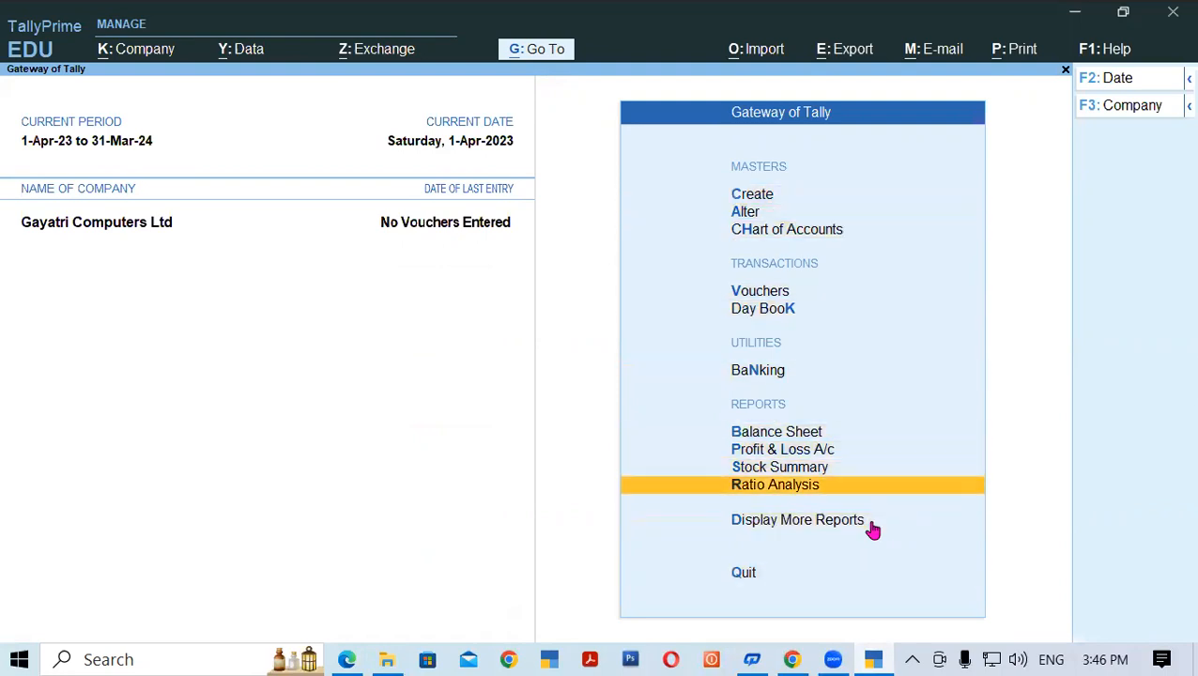
key(Return)
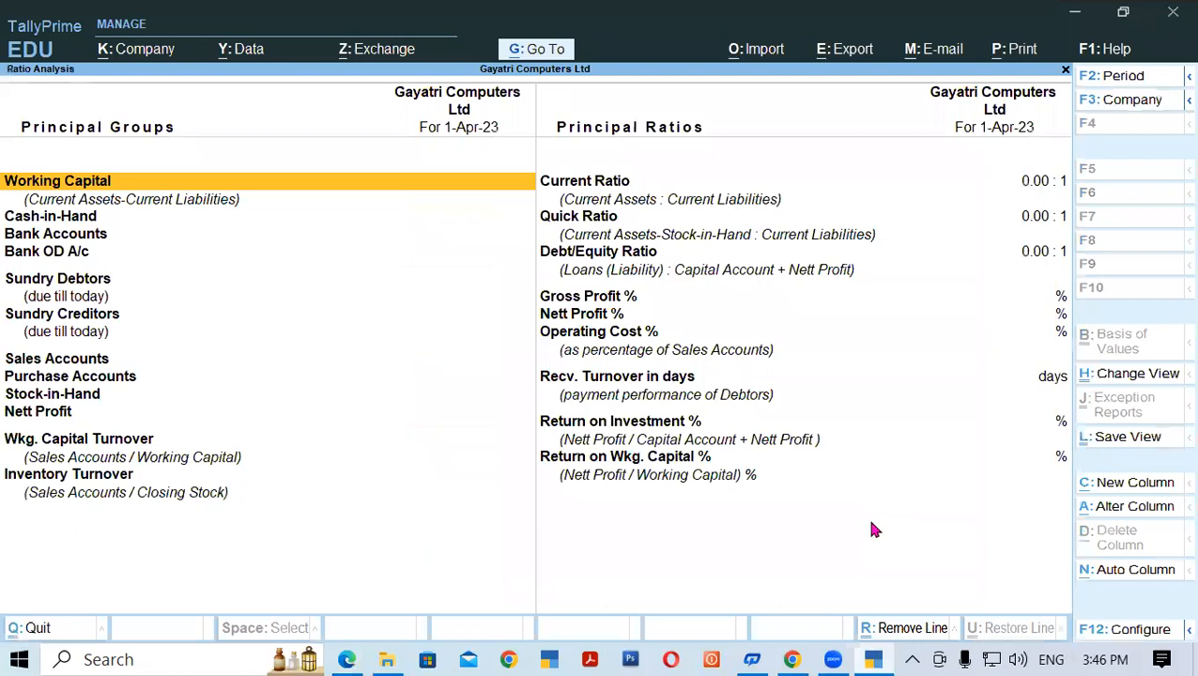
key(Escape)
key(Down)
key(Down)
key(Down)
key(Down)
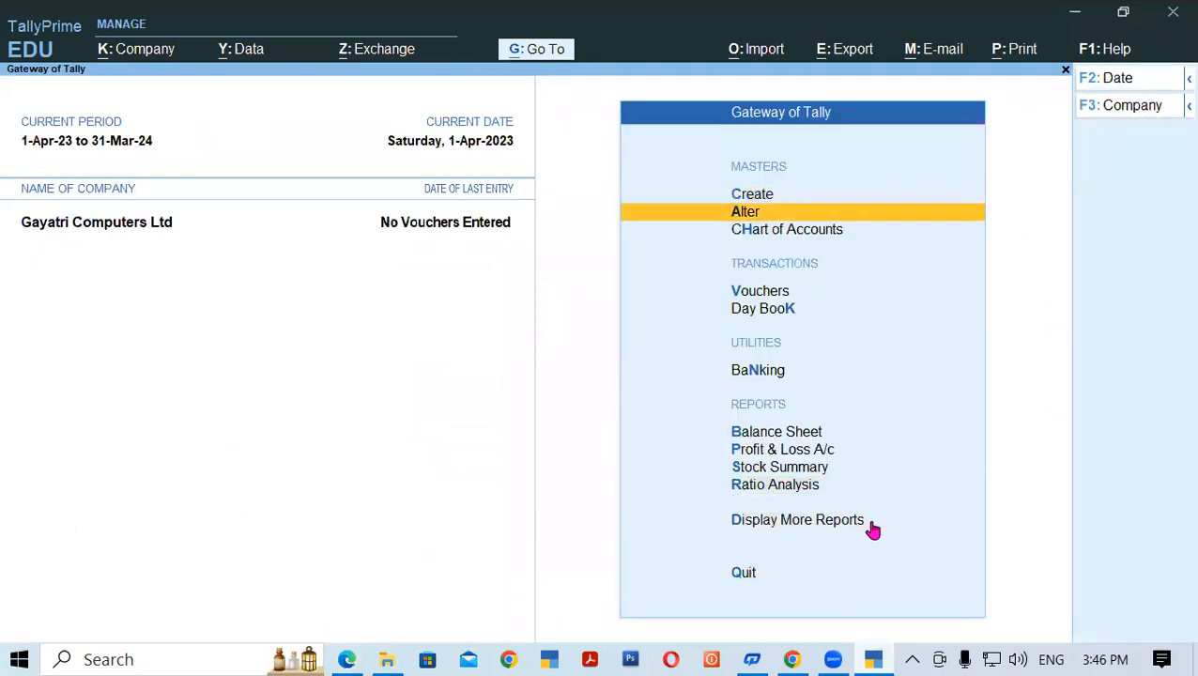
key(Down)
key(Down)
key(Down)
key(Down)
key(Down)
key(Down)
key(Down)
key(Down)
key(Down)
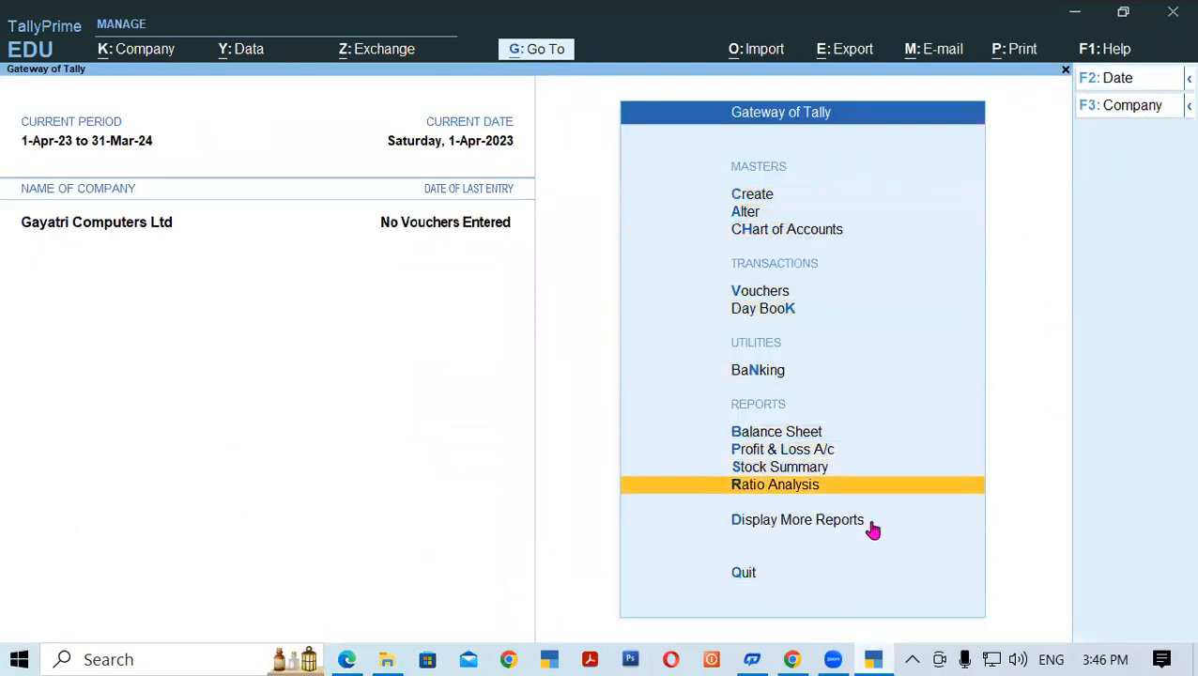
key(Return)
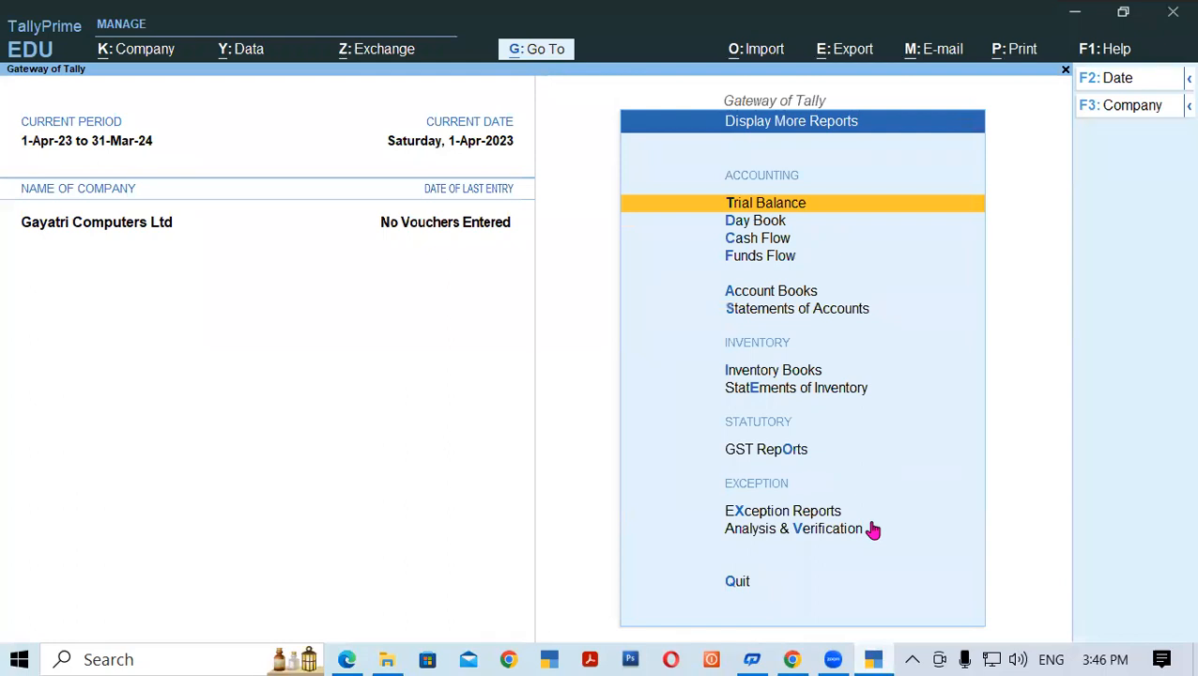
key(Down)
key(Down)
key(Down)
key(Down)
key(Down)
key(Down)
key(Down)
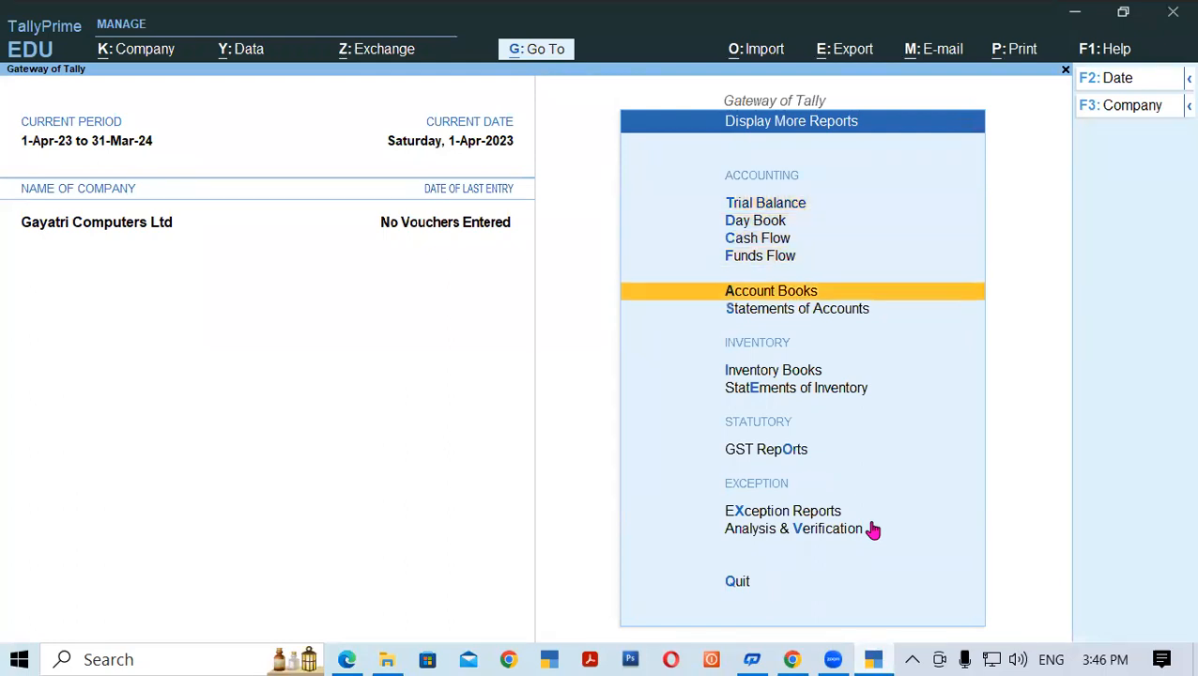
key(Down)
key(Escape)
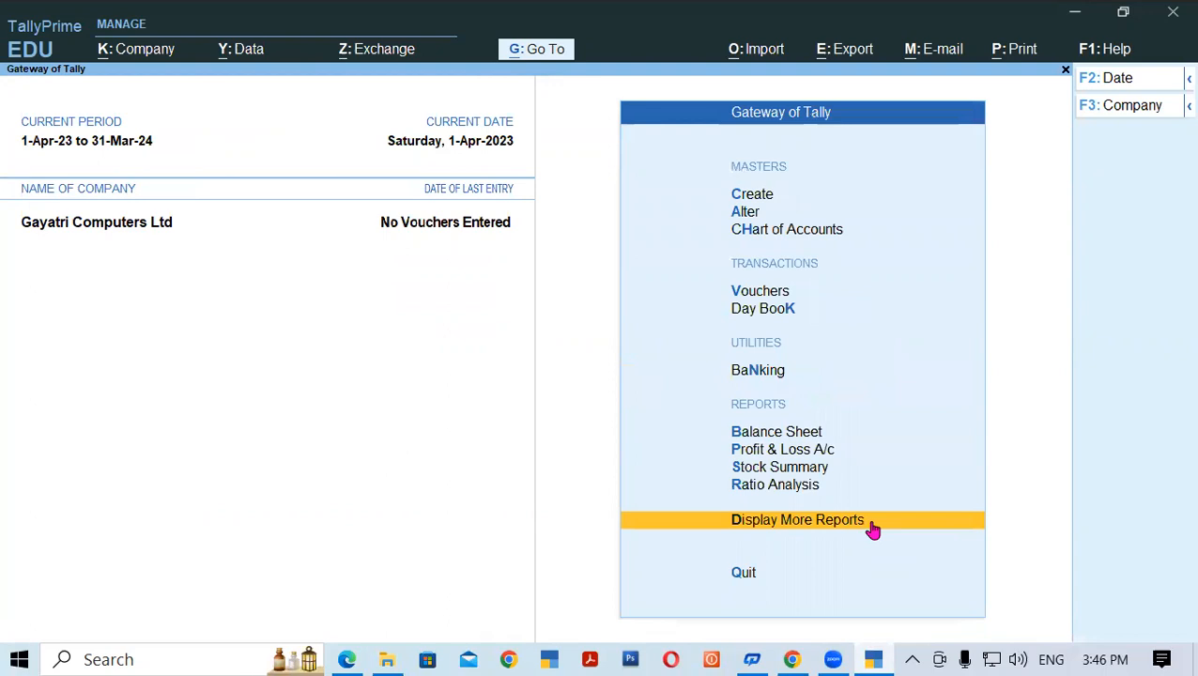
key(Up)
key(Up)
key(Up)
key(Up)
key(Up)
key(Up)
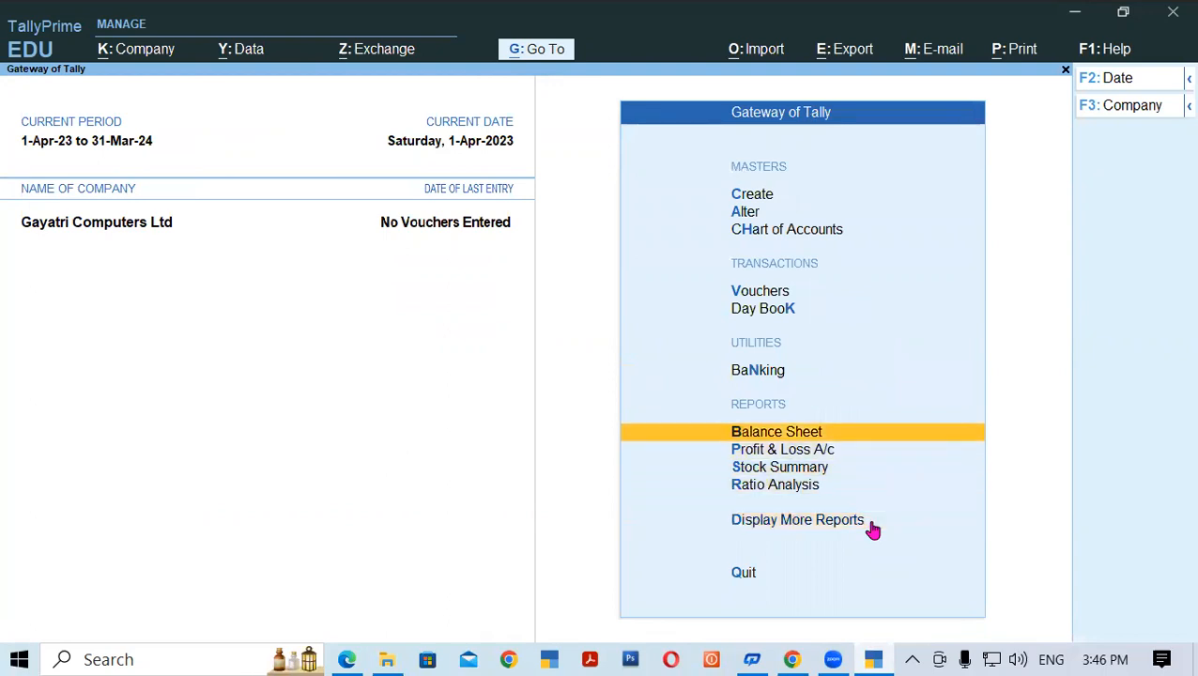
key(Up)
key(Up)
key(Up)
key(Up)
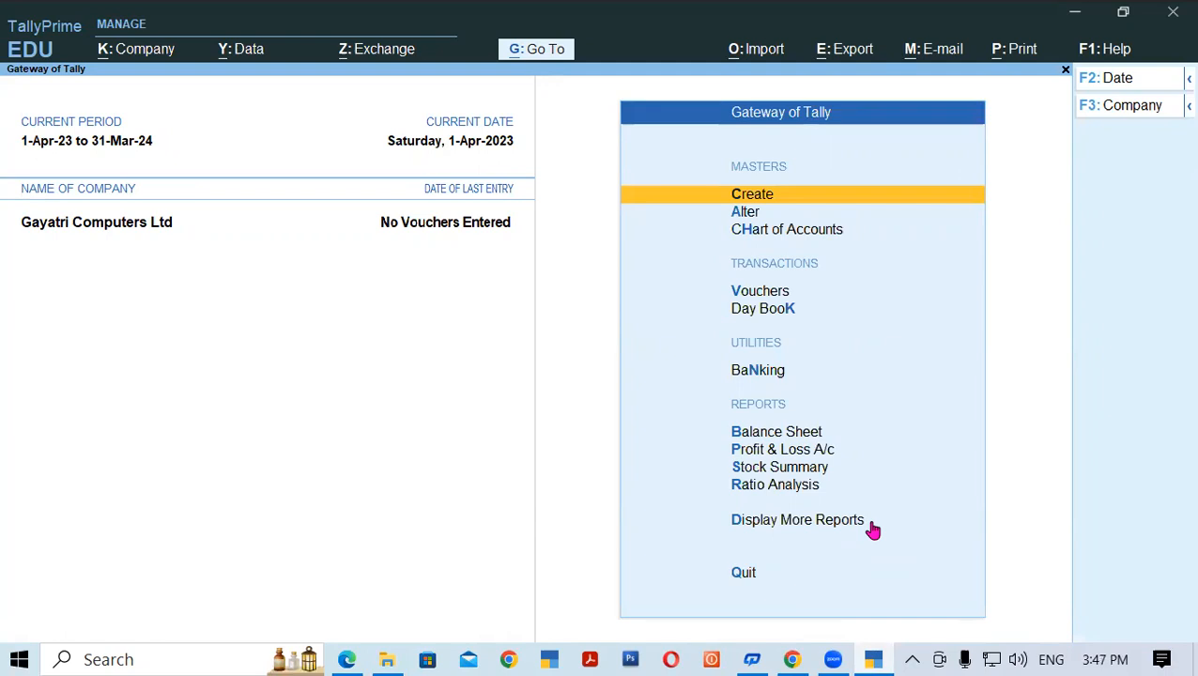
- Open the List of Groups from Chart of Accounts
key(Down)
key(Down)
key(Up)
key(Up)
key(Down)
key(Return)
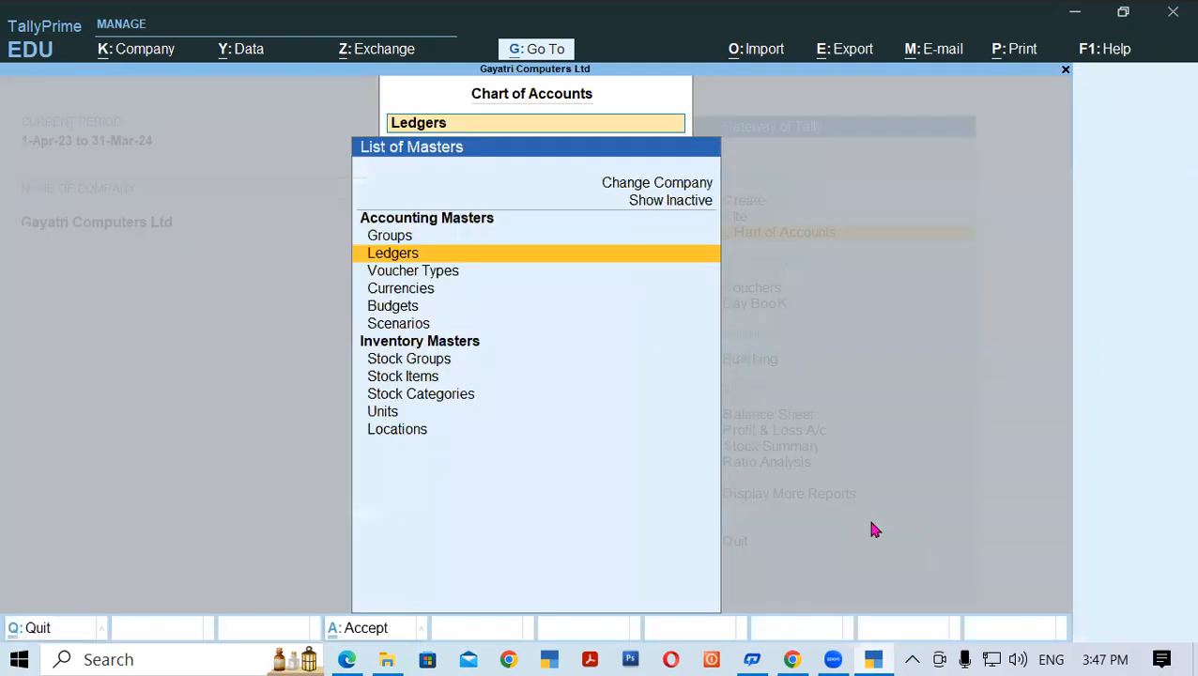
key(Down)
key(Down)
key(Down)
key(Down)
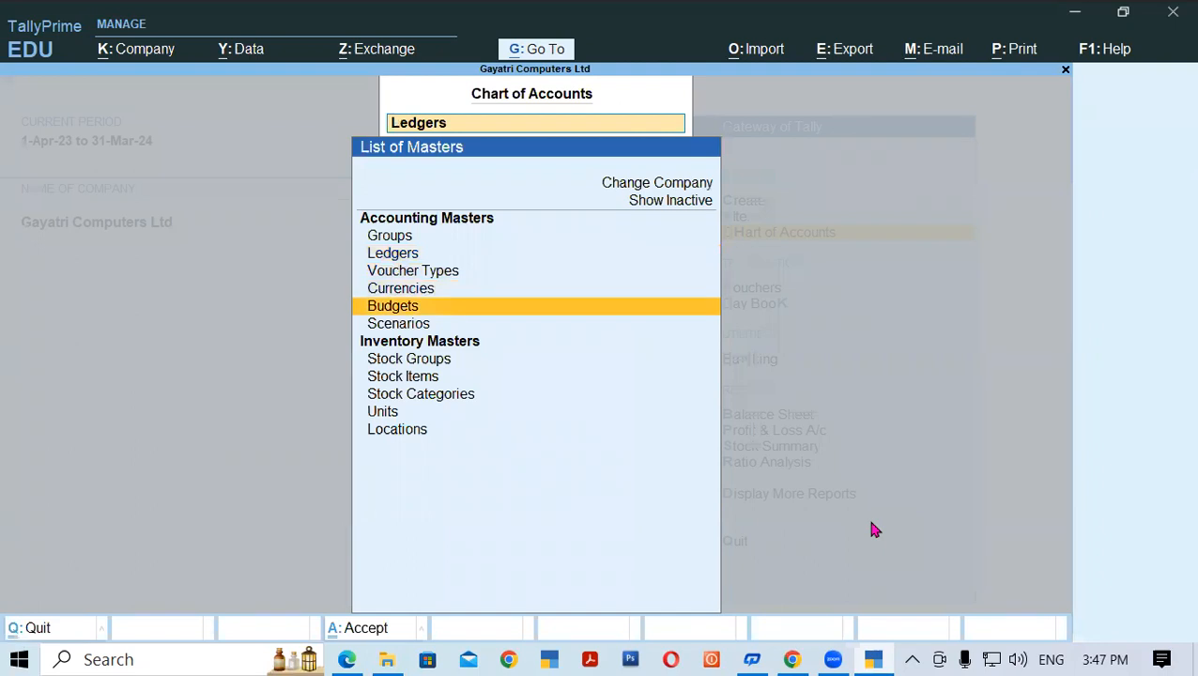
key(Up)
key(Up)
key(Up)
key(Up)
key(Up)
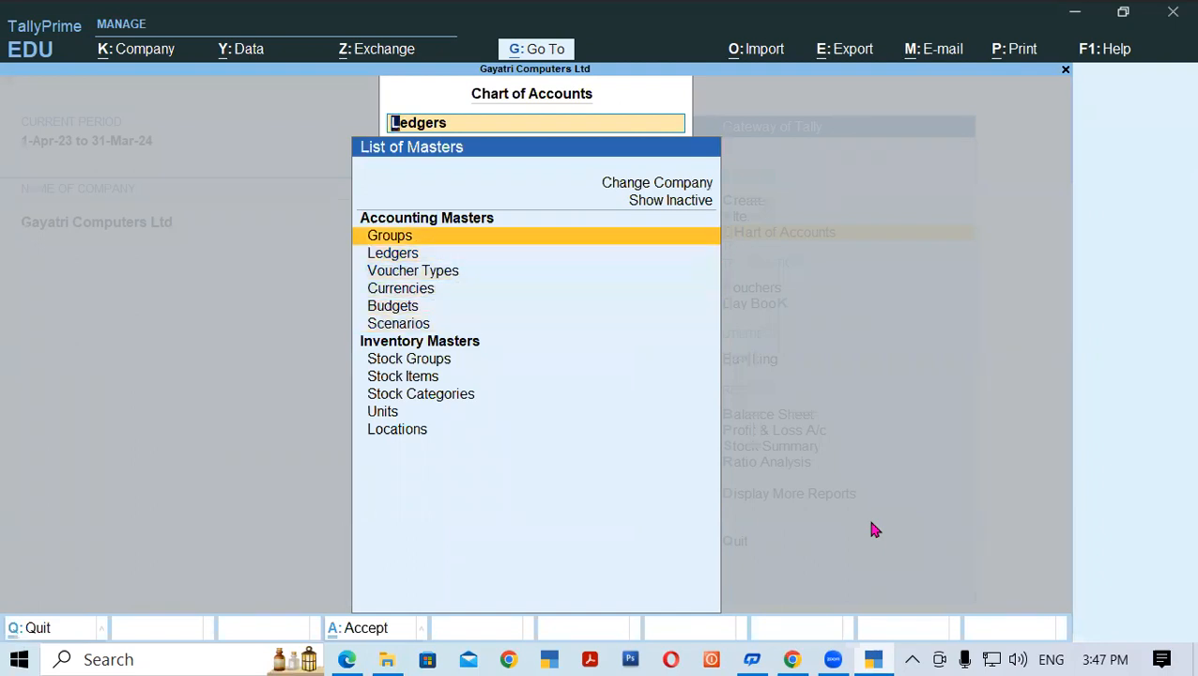
key(Return)
- Browse the 28 groups through Capital Account, Reserves & Surplus and Current Assets, then close the list
key(Down)
key(Down)
key(Down)
key(Down)
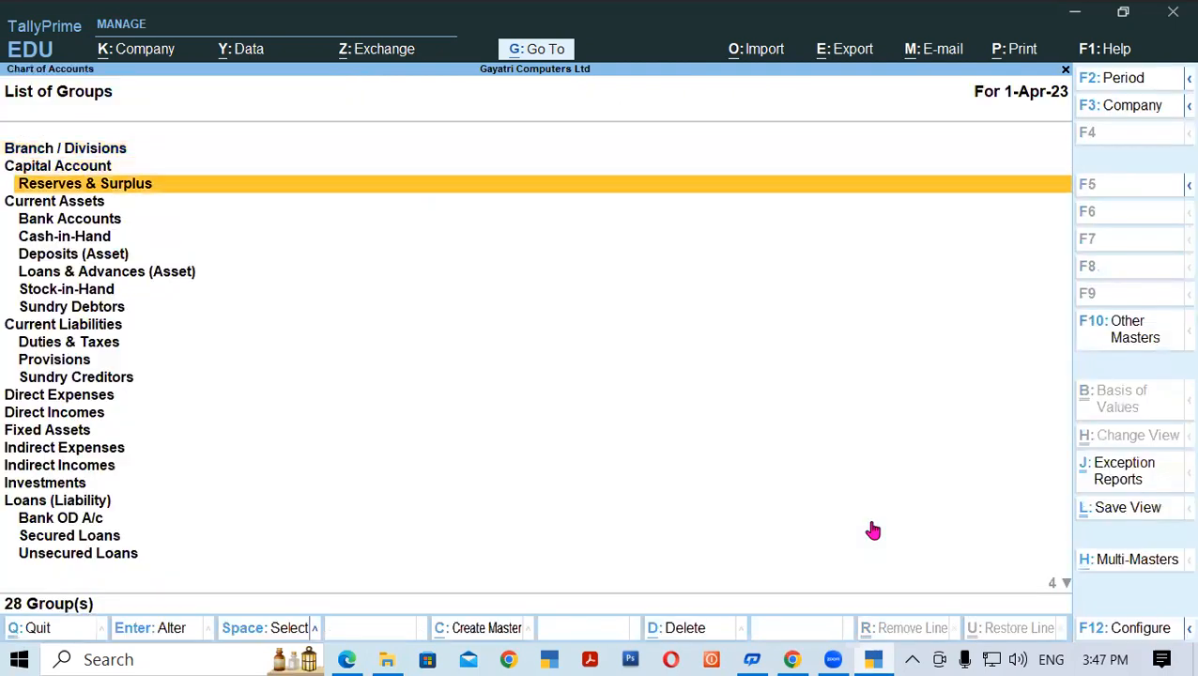
key(Up)
key(Up)
key(Up)
key(Up)
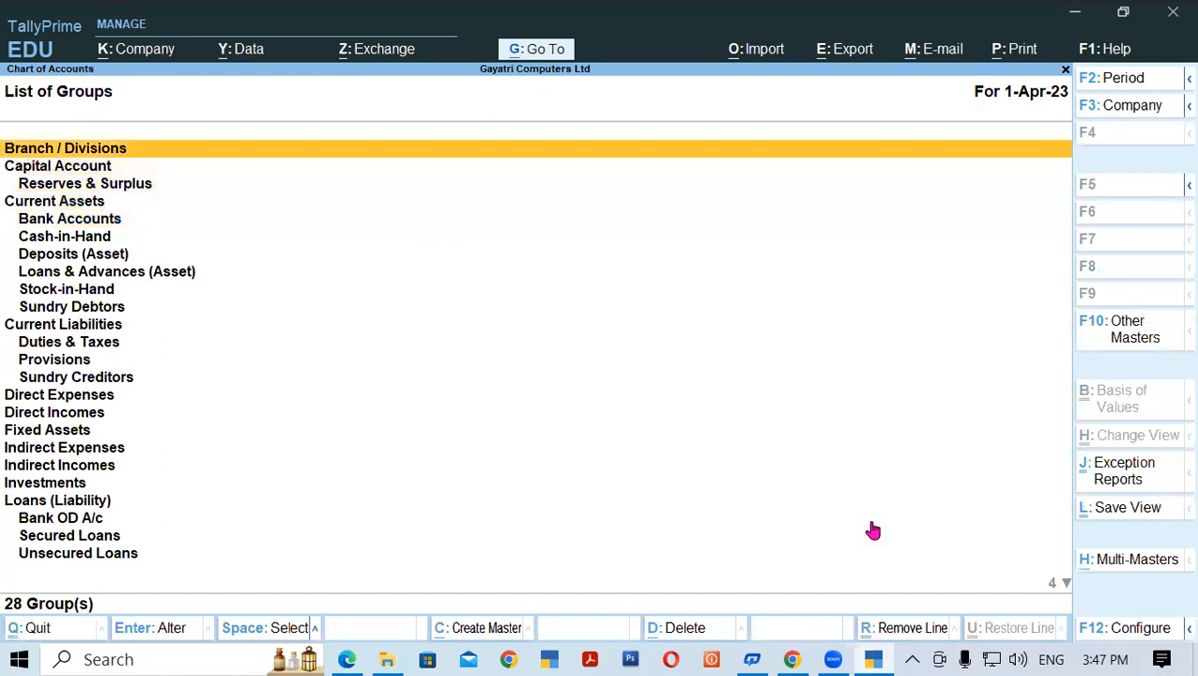
key(Down)
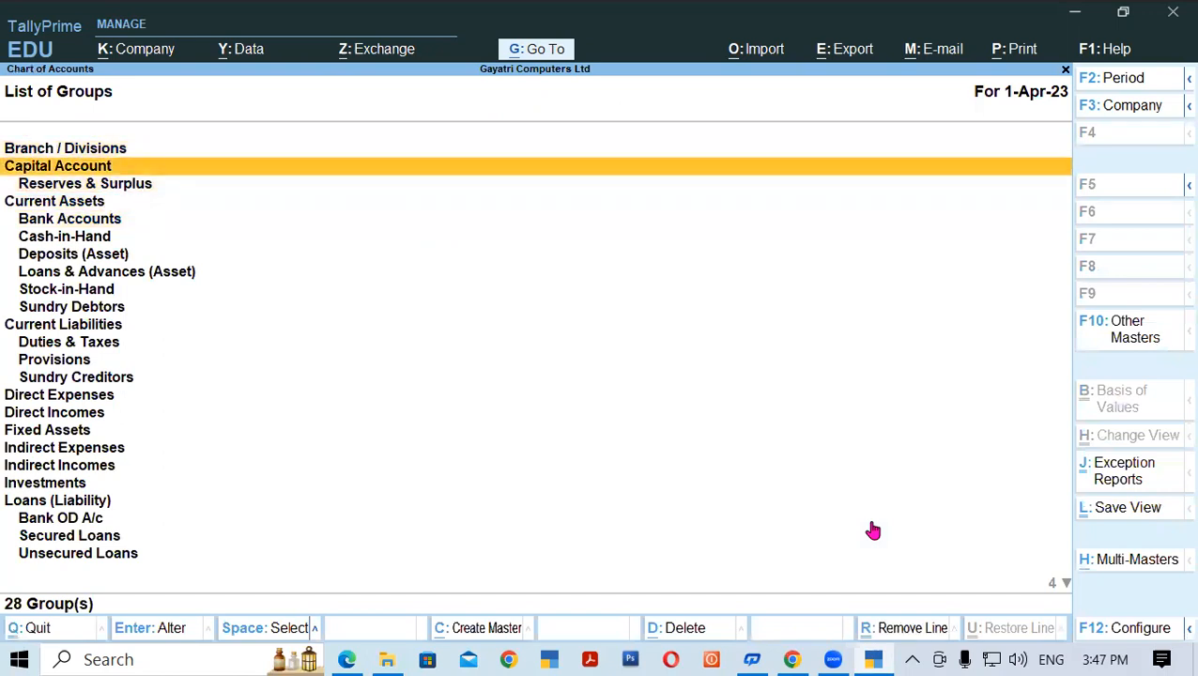
key(Down)
key(Down)
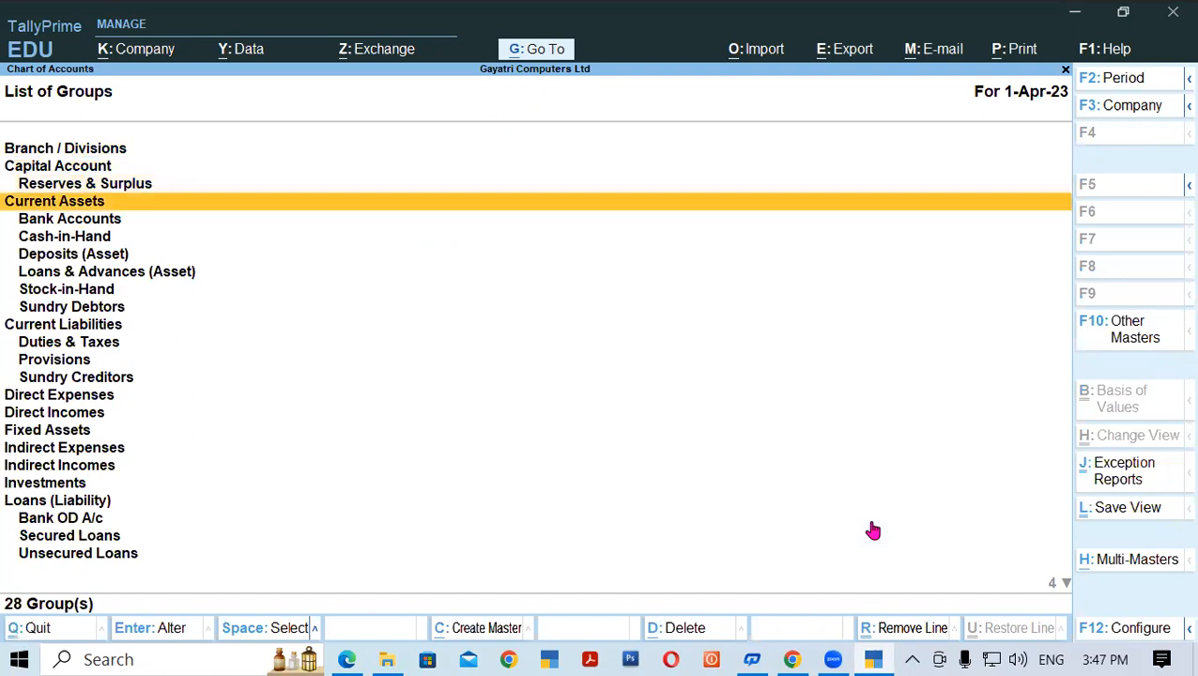
key(Down)
key(Down)
key(Down)
key(Down)
key(Down)
key(Down)
key(Down)
key(Down)
key(Down)
key(Down)
key(Down)
key(Down)
key(Down)
key(Down)
key(Down)
key(Down)
key(Down)
key(Down)
key(Down)
key(Down)
key(Down)
key(Down)
key(Down)
key(Down)
key(Up)
key(Up)
key(Up)
key(Up)
key(Up)
key(Up)
key(Up)
key(Up)
key(Up)
key(Up)
key(Up)
key(Up)
key(Up)
key(Up)
key(Up)
key(Up)
key(Up)
key(Up)
key(Up)
key(Up)
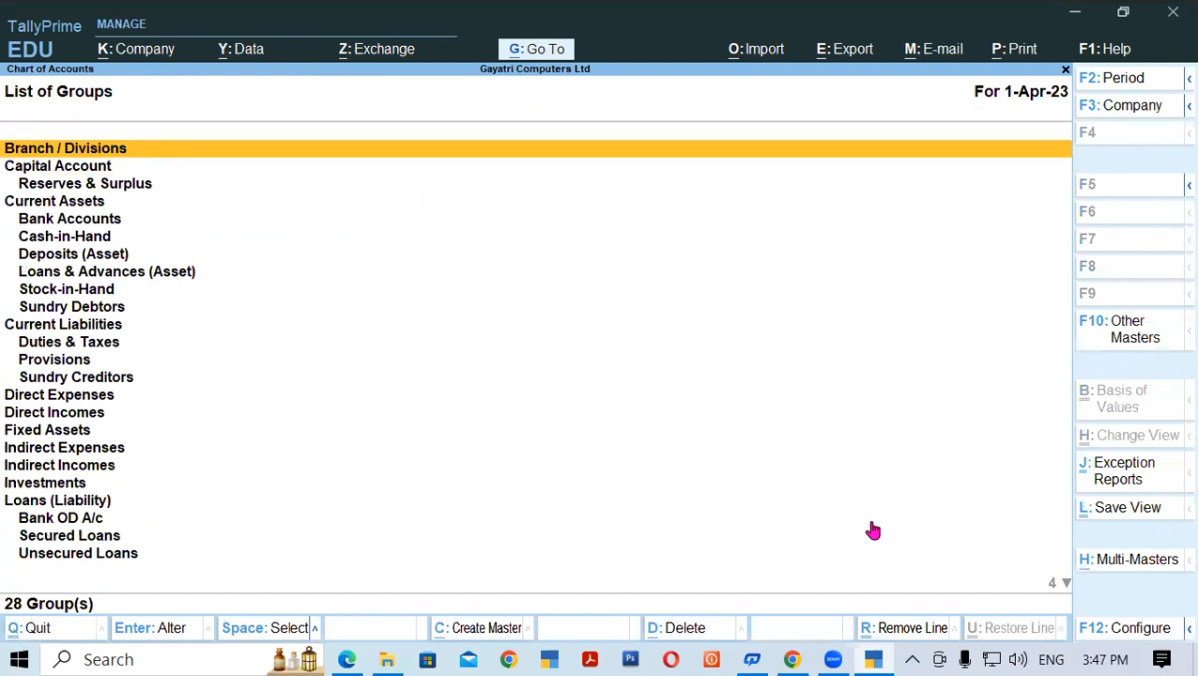
key(Escape)
key(Escape)
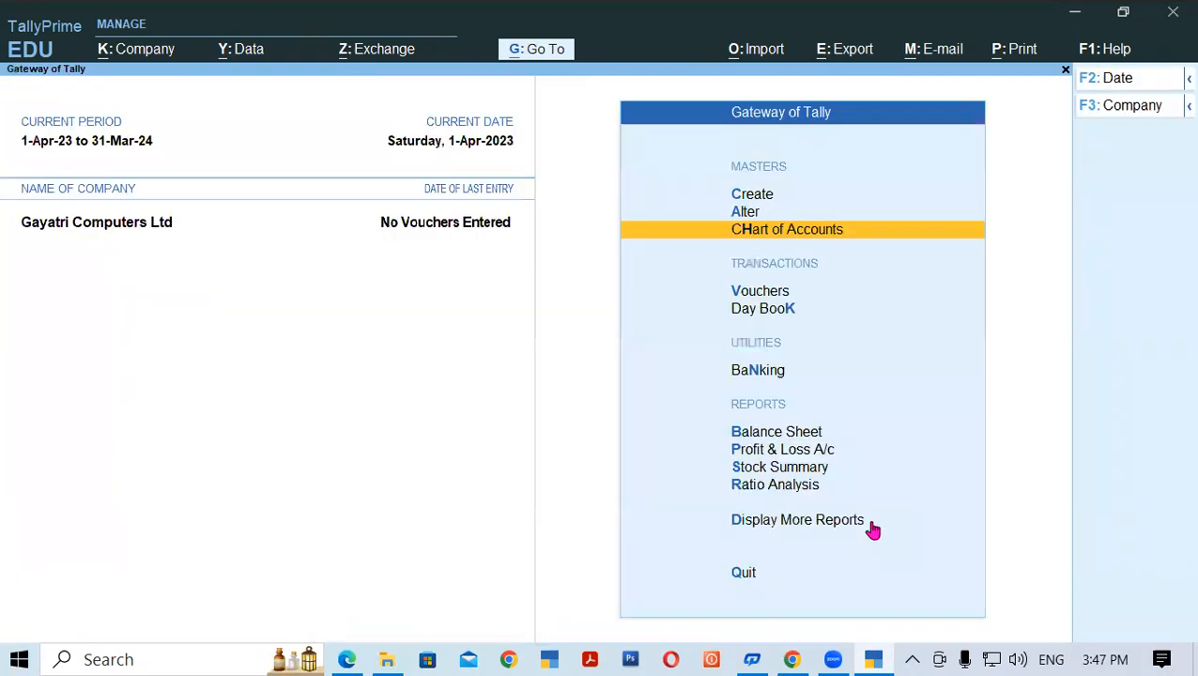
- Browse the List of Masters under Create down to Ledger, then close it
key(Up)
key(Up)
key(Up)
key(Up)
key(Down)
key(Down)
key(Down)
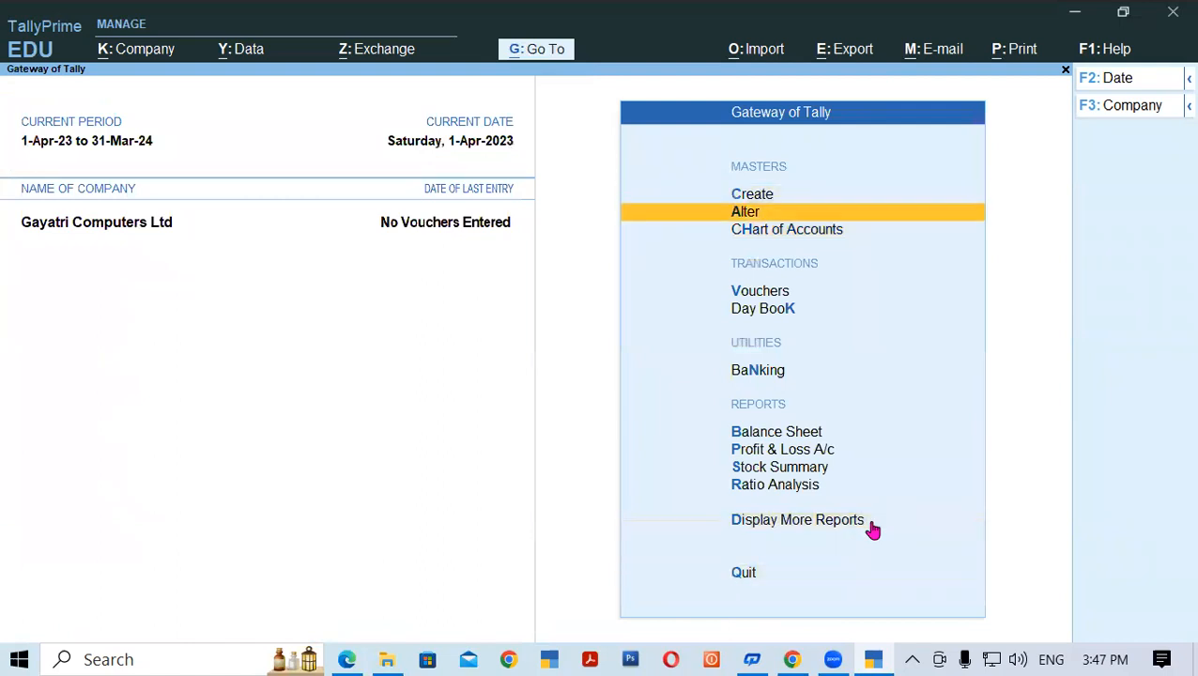
key(Up)
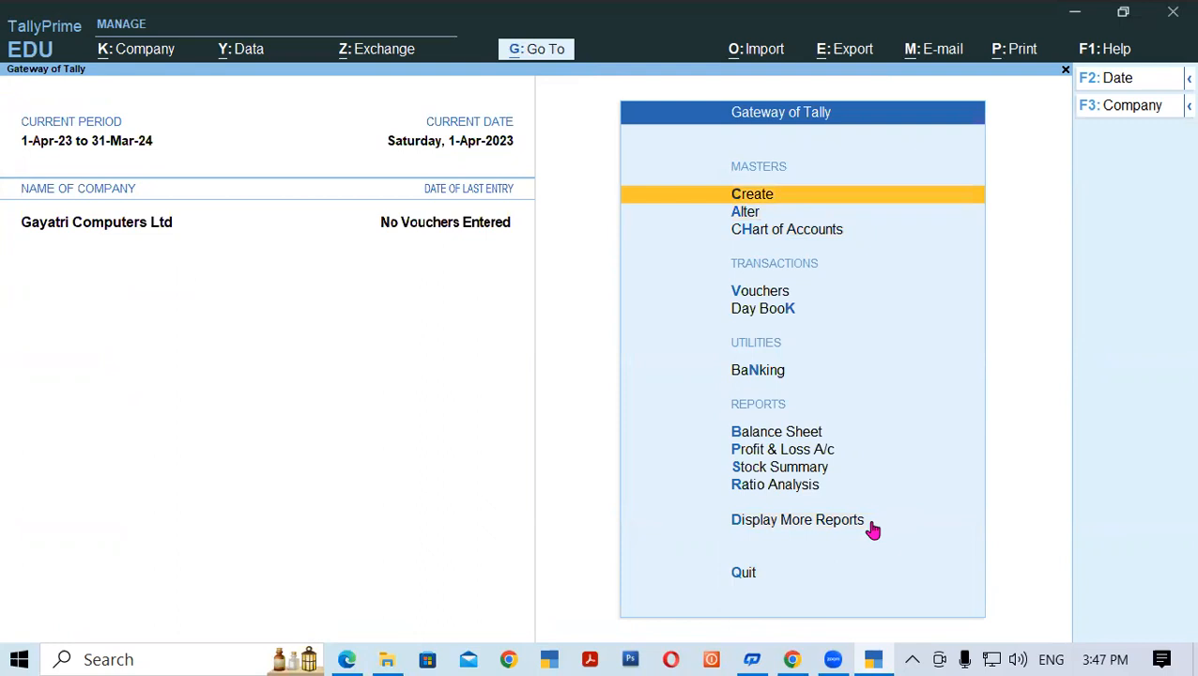
key(Return)
key(Down)
key(Down)
key(Down)
key(Down)
key(Down)
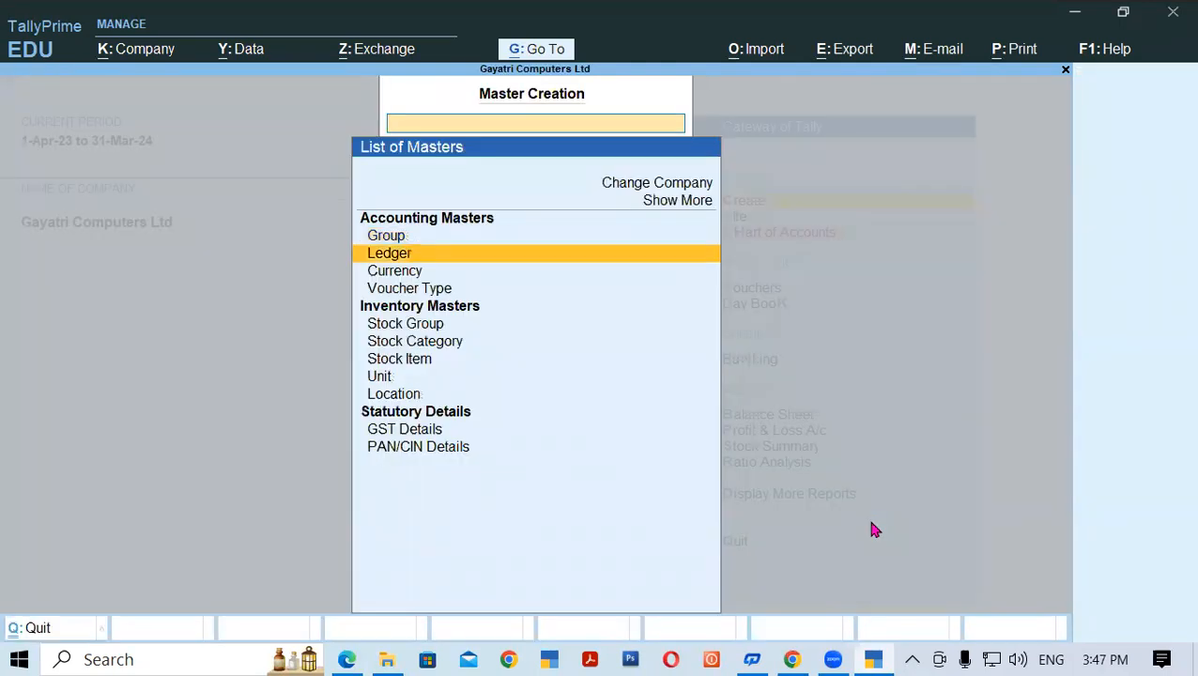
key(Up)
key(Up)
key(Up)
key(Up)
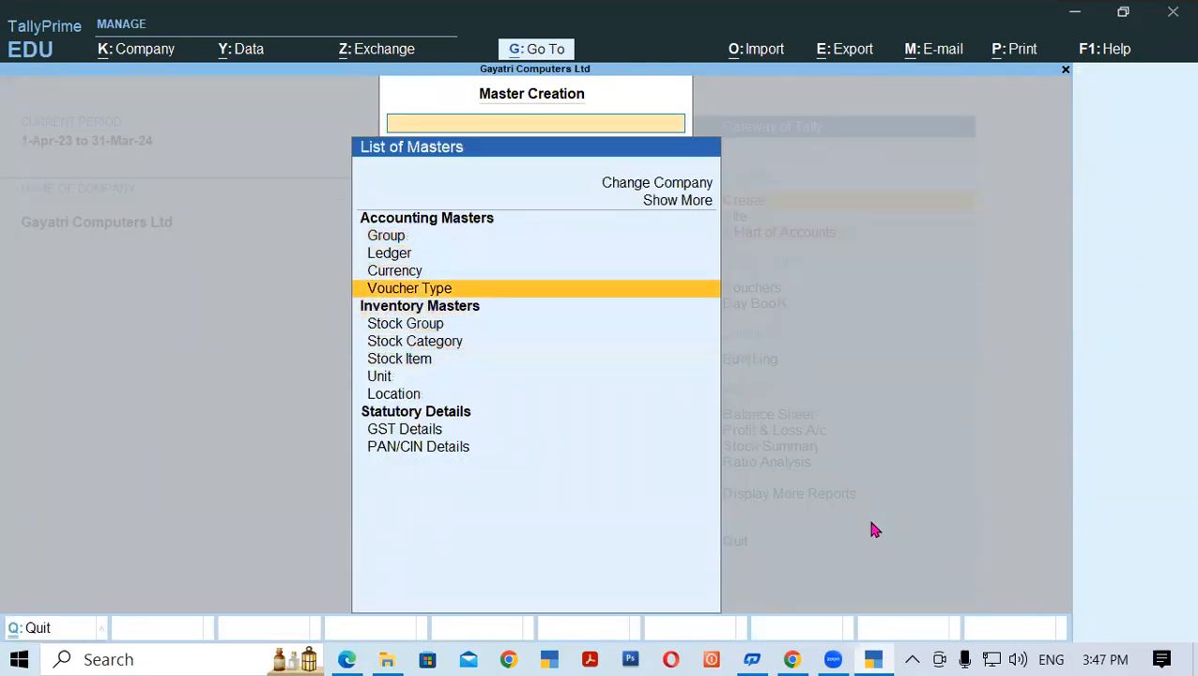
key(Down)
key(Down)
key(Down)
key(Down)
key(Down)
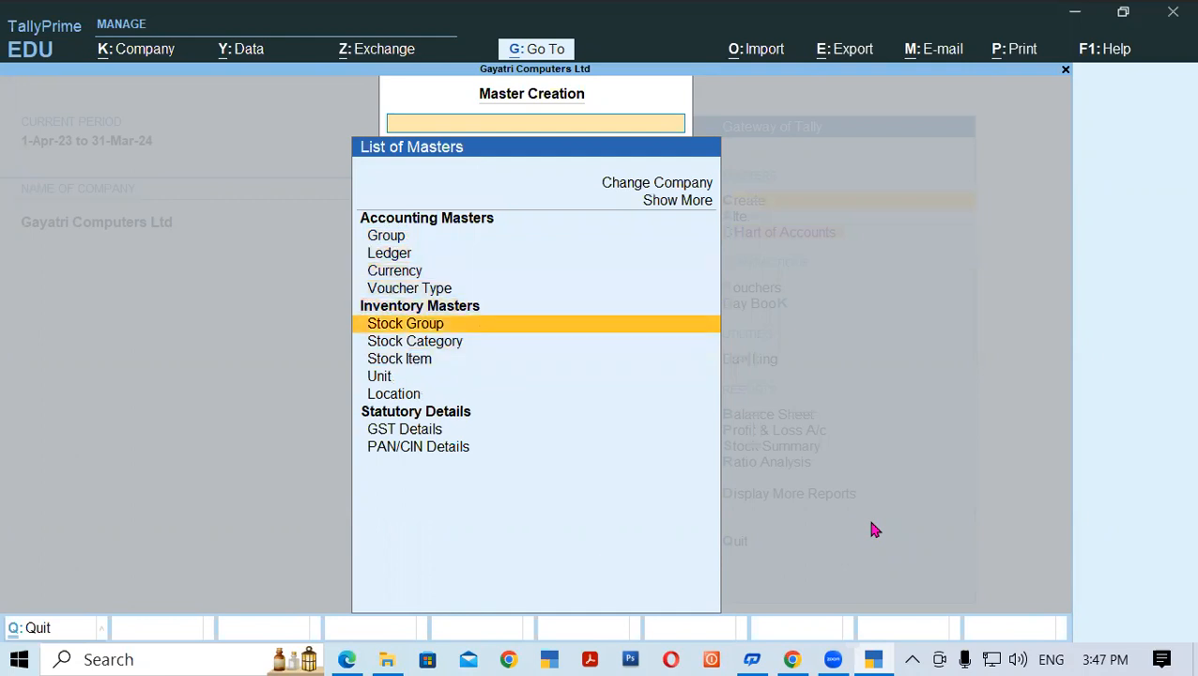
key(Escape)
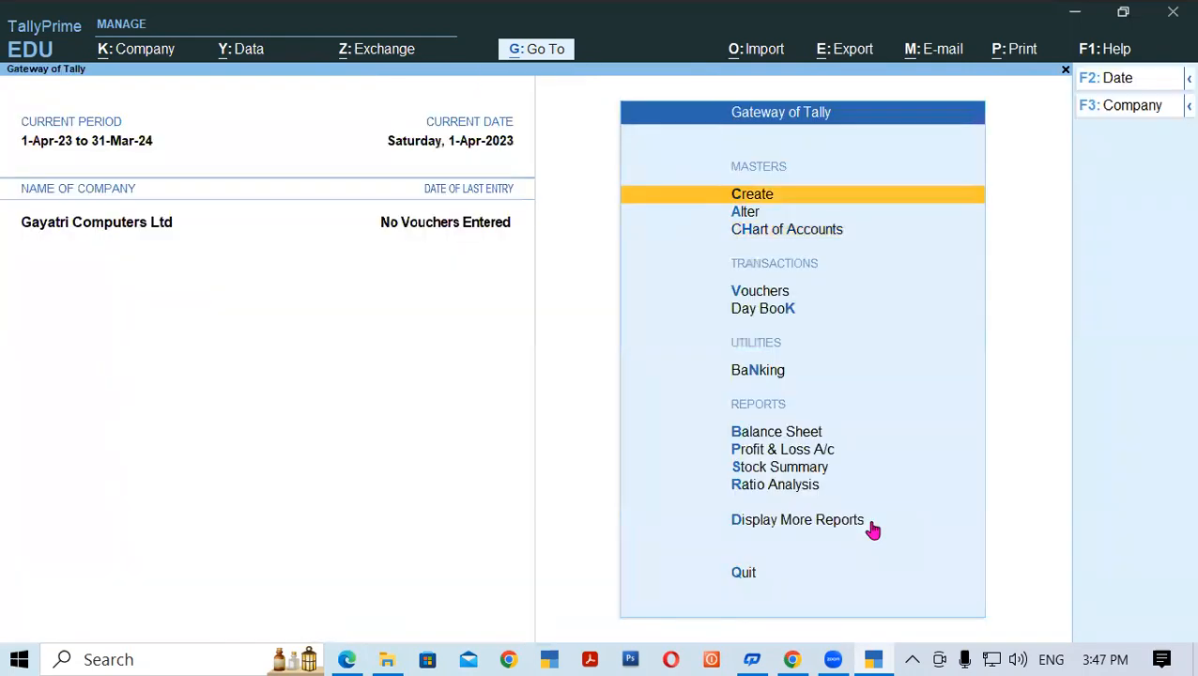
- Move through the Gateway of Tally options to Chart of Accounts and switch to the Edge notes
key(Down)
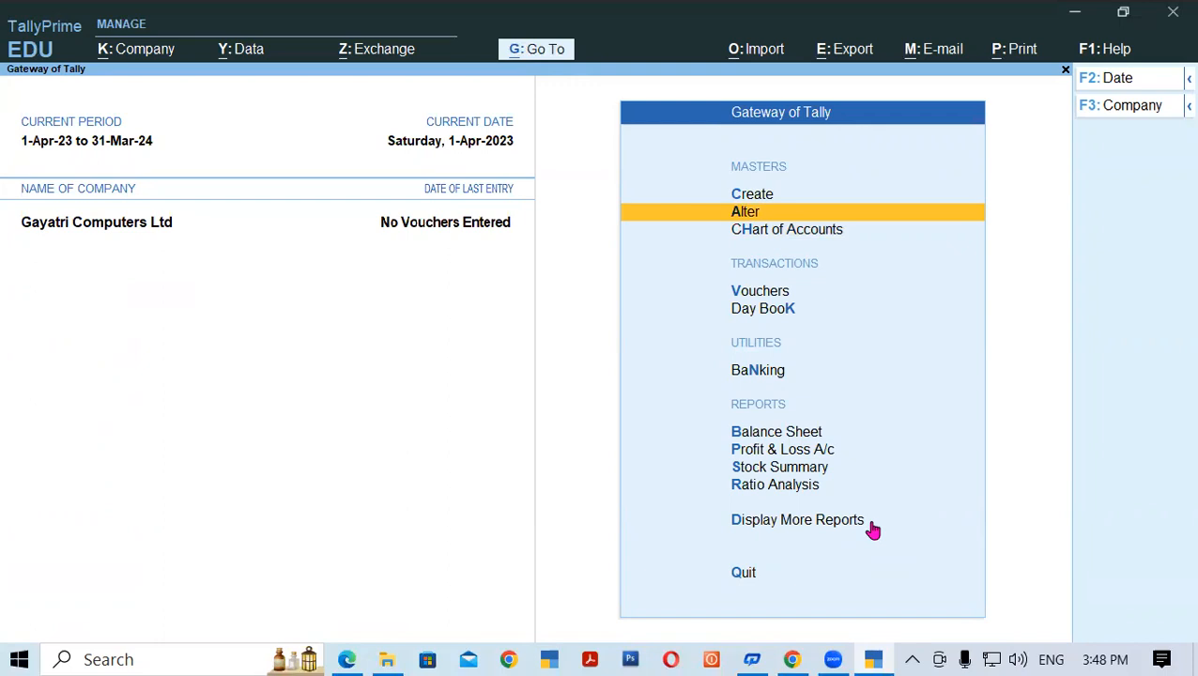
key(Down)
key(Down)
key(Down)
key(Down)
key(Down)
key(Down)
key(Down)
key(Down)
key(Down)
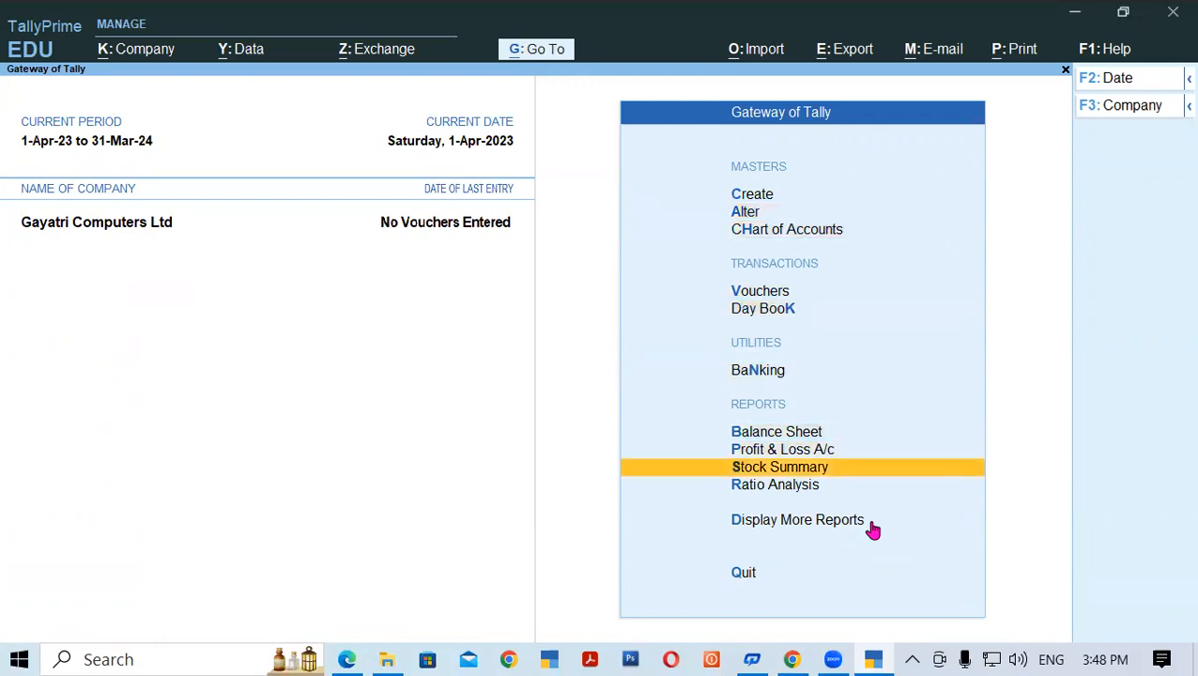
key(Up)
key(Up)
key(Up)
key(Up)
key(Up)
key(Up)
key(Up)
key(Up)
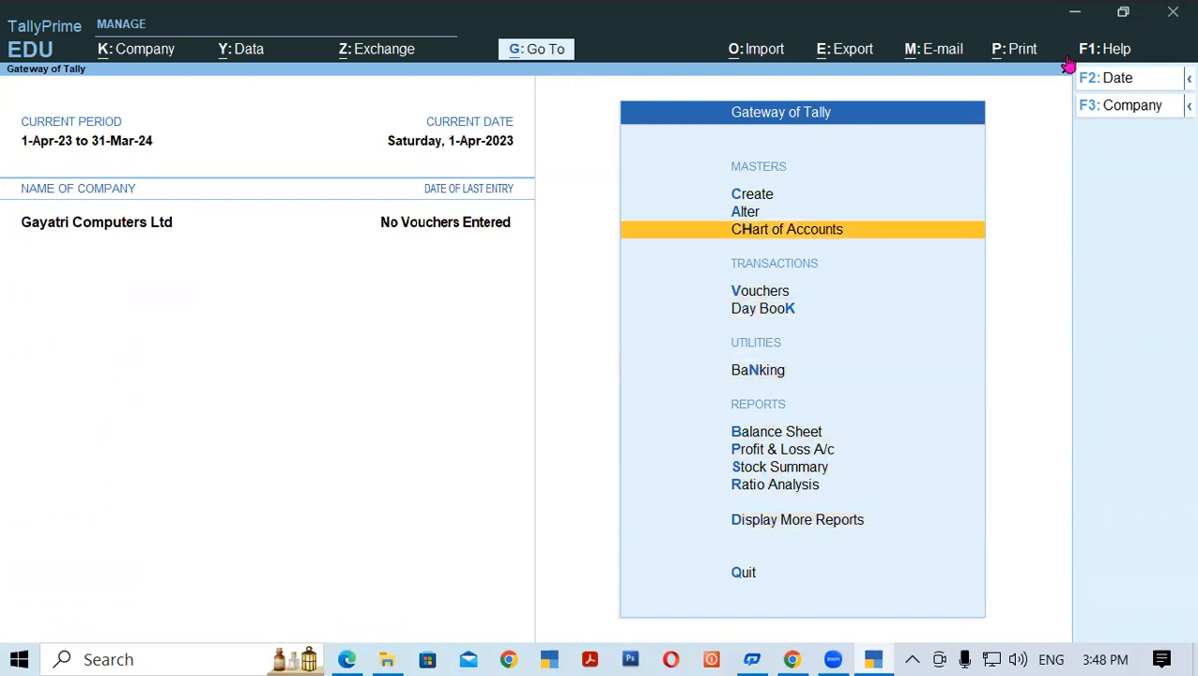
mouse_move(871, 659)
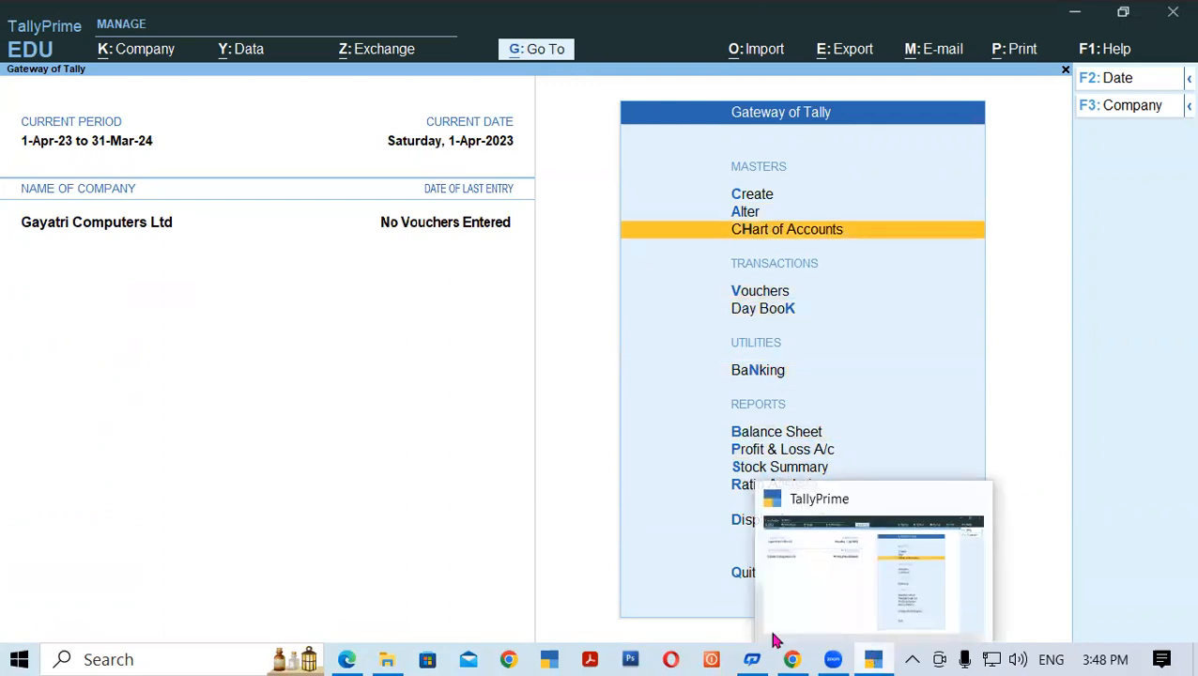
click(352, 657)
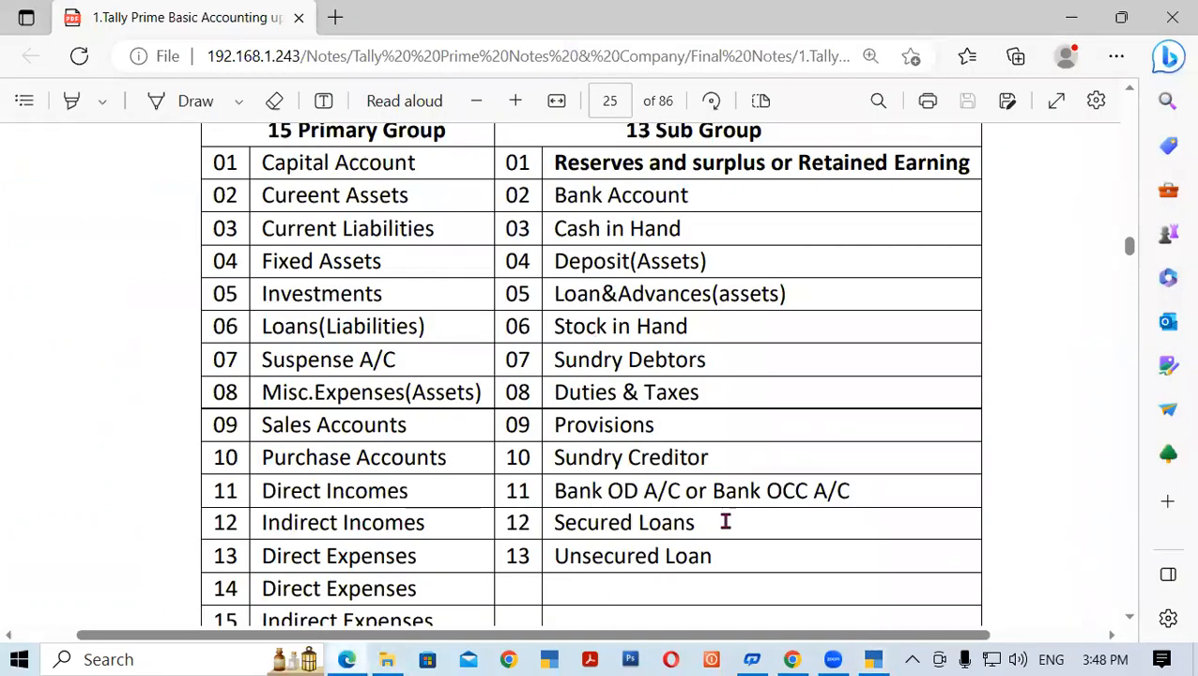
- Scroll the notes to the Capital Accounts and Current Assets subgroup explanations, then return to TallyPrime
click(1130, 621)
click(1129, 620)
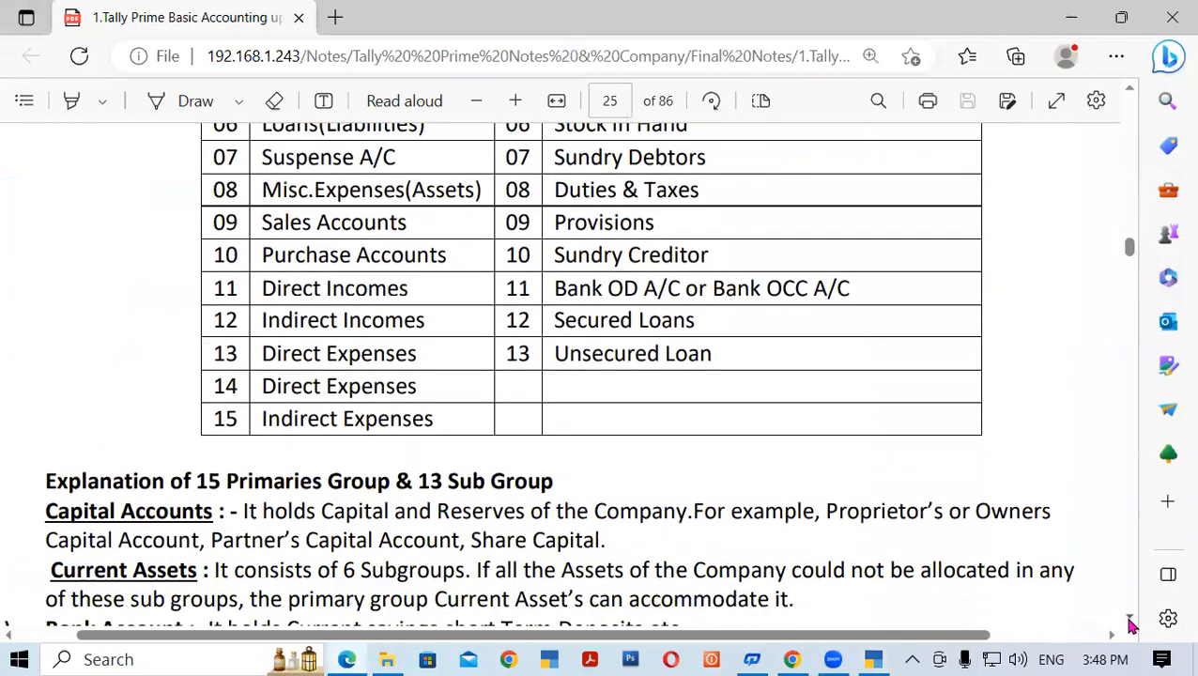
click(1130, 624)
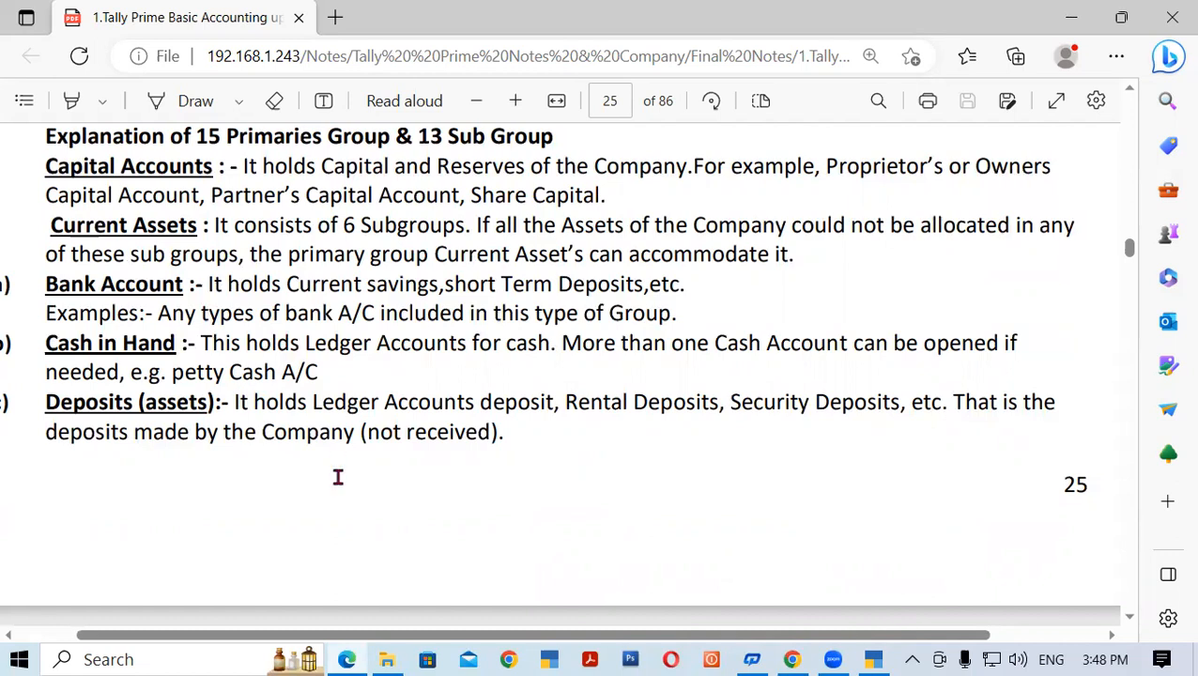
click(872, 658)
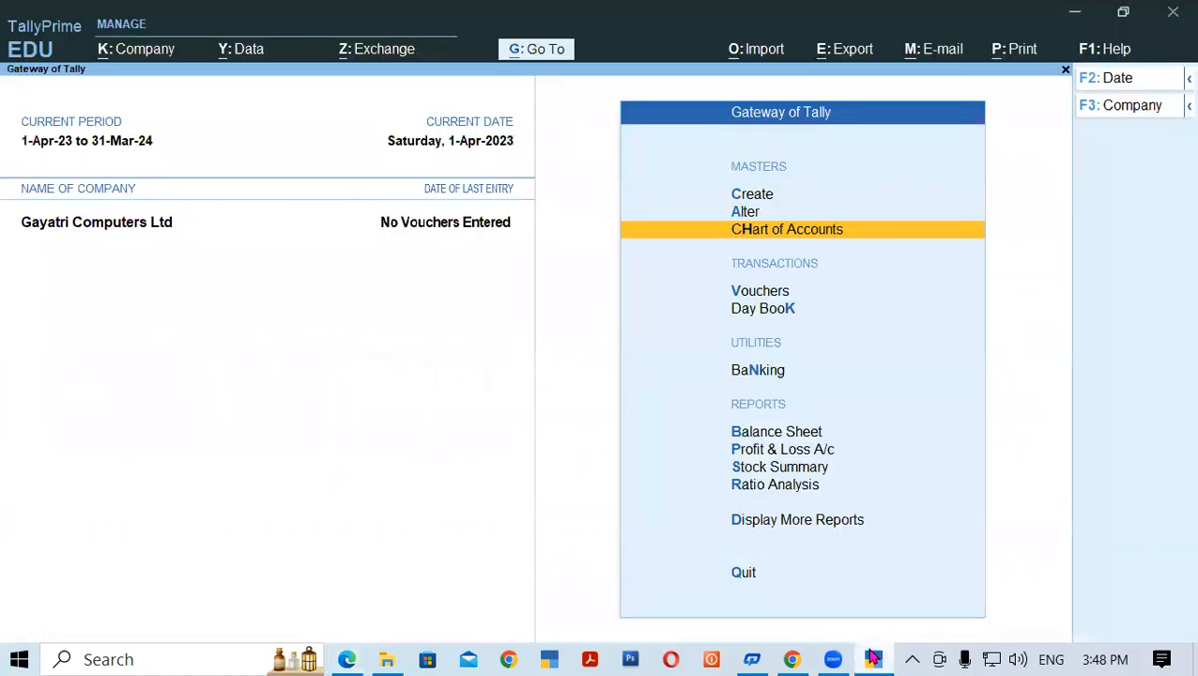
- Start a new ledger named SBI, reaching its Under field at Capital Account, then switch to the notes
key(Up)
key(Up)
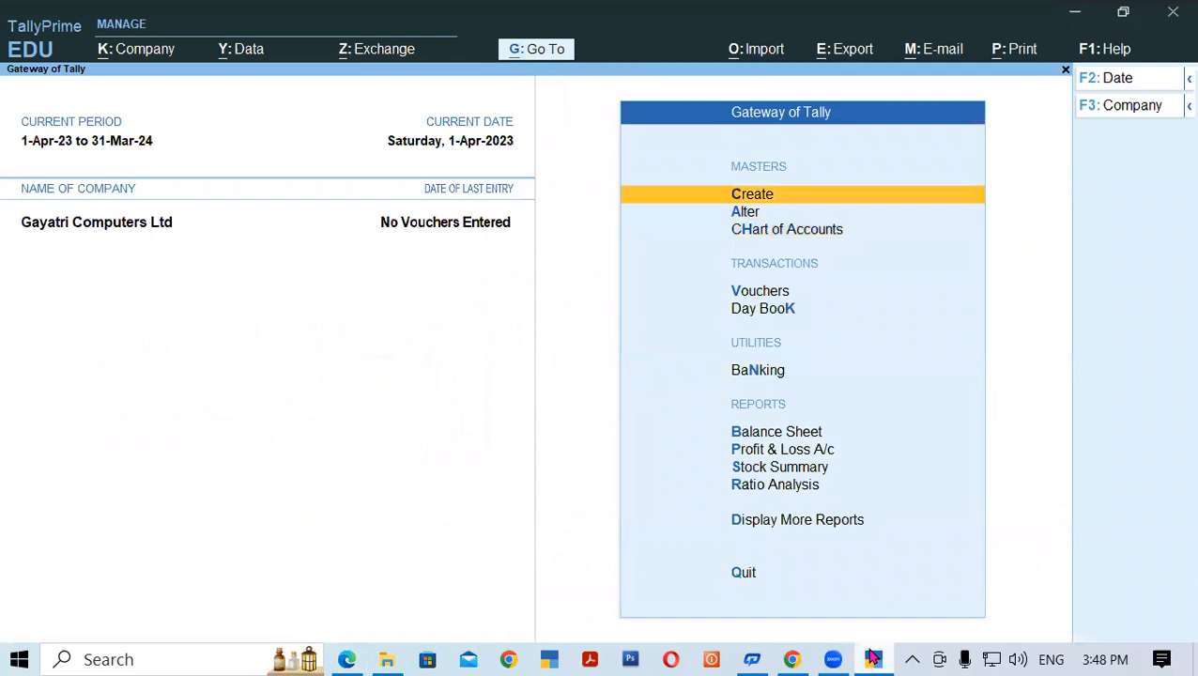
key(Return)
key(Down)
key(Return)
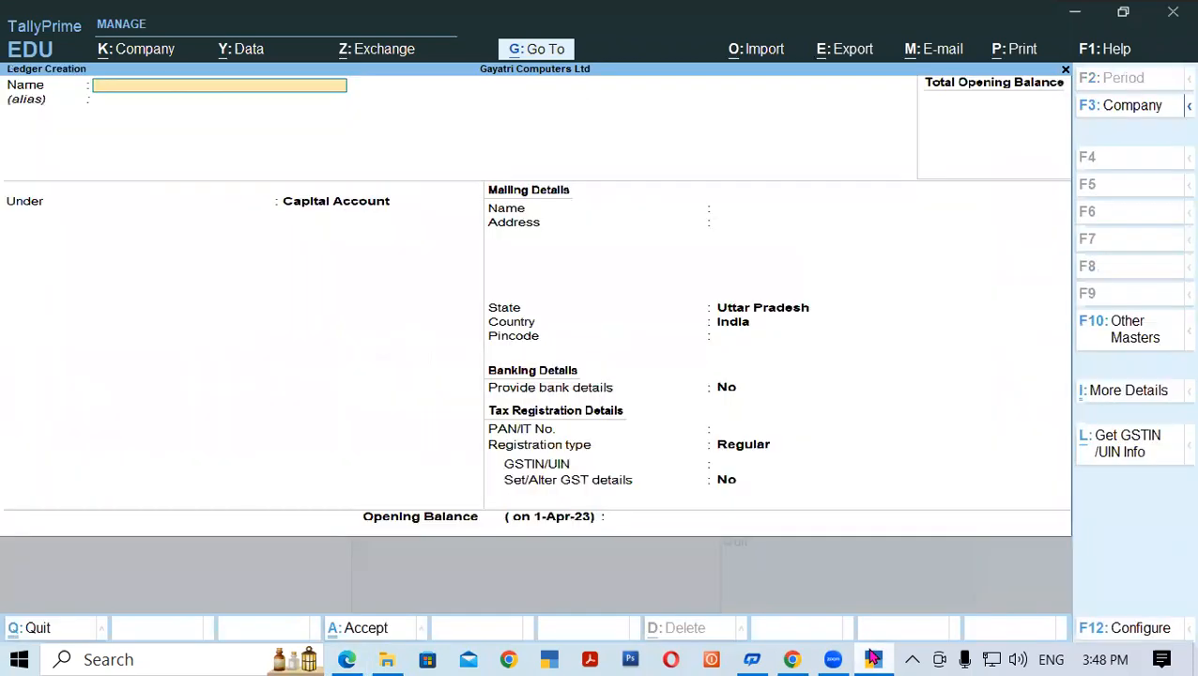
text(SB)
key(Return)
key(Return)
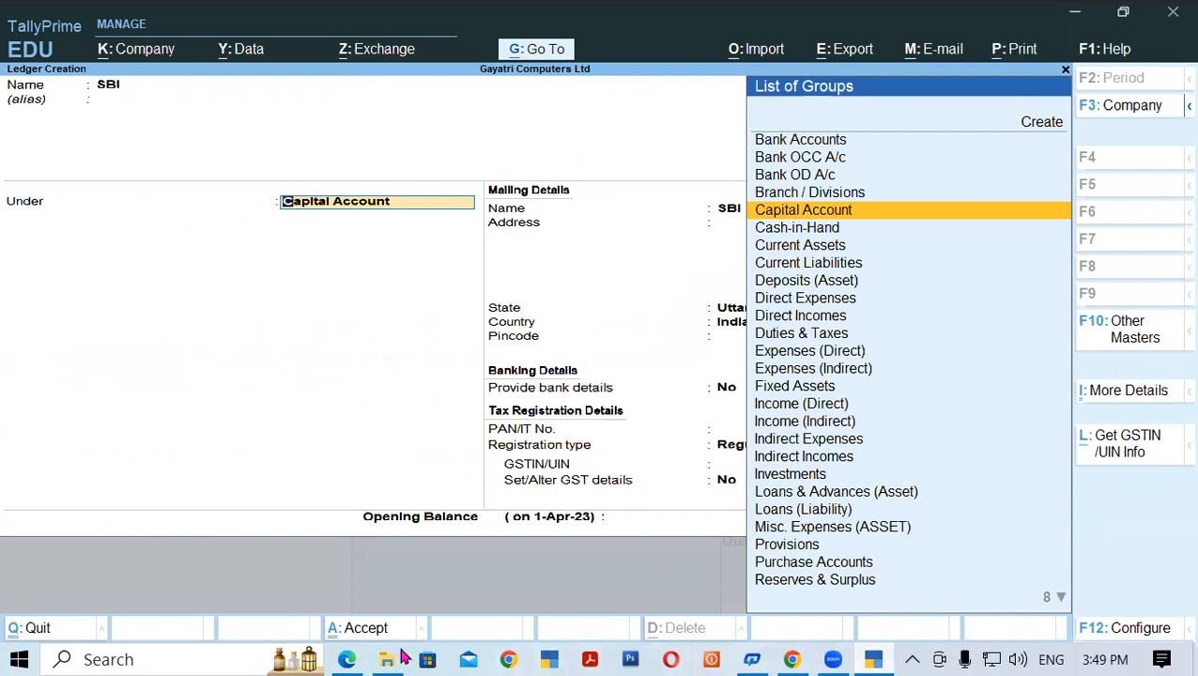
click(347, 659)
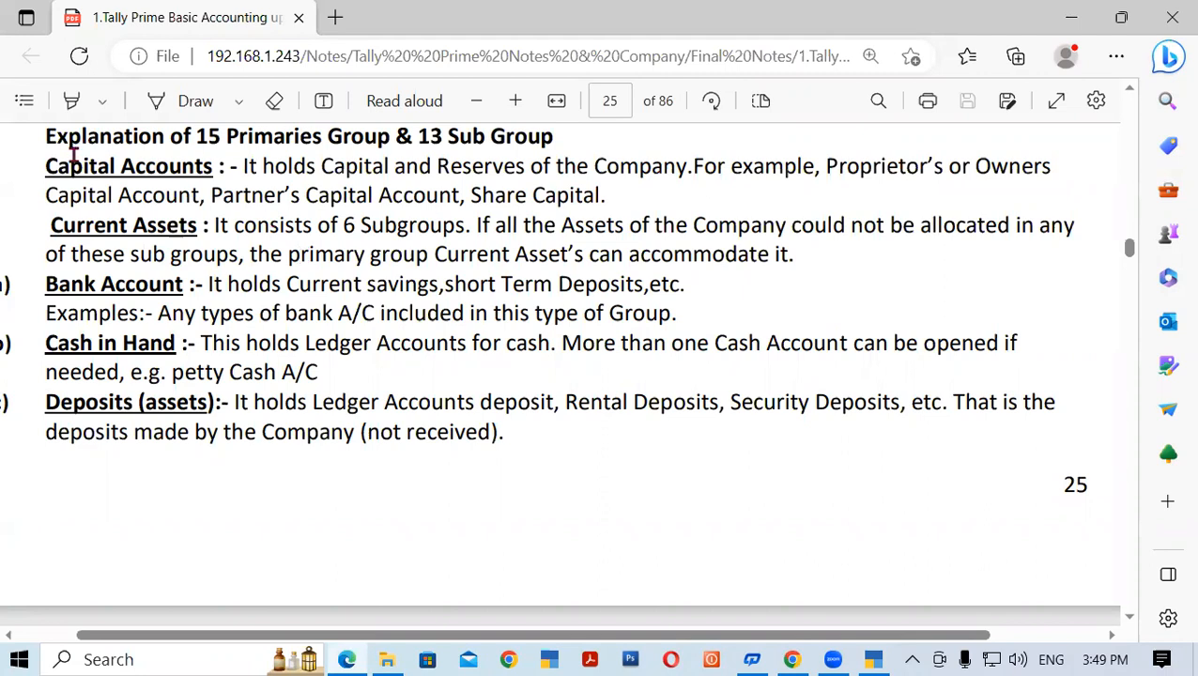
- Highlight the Capital Accounts heading and Partner's Capital Account example, then return to TallyPrime
drag(47, 165, 1047, 168)
click(669, 302)
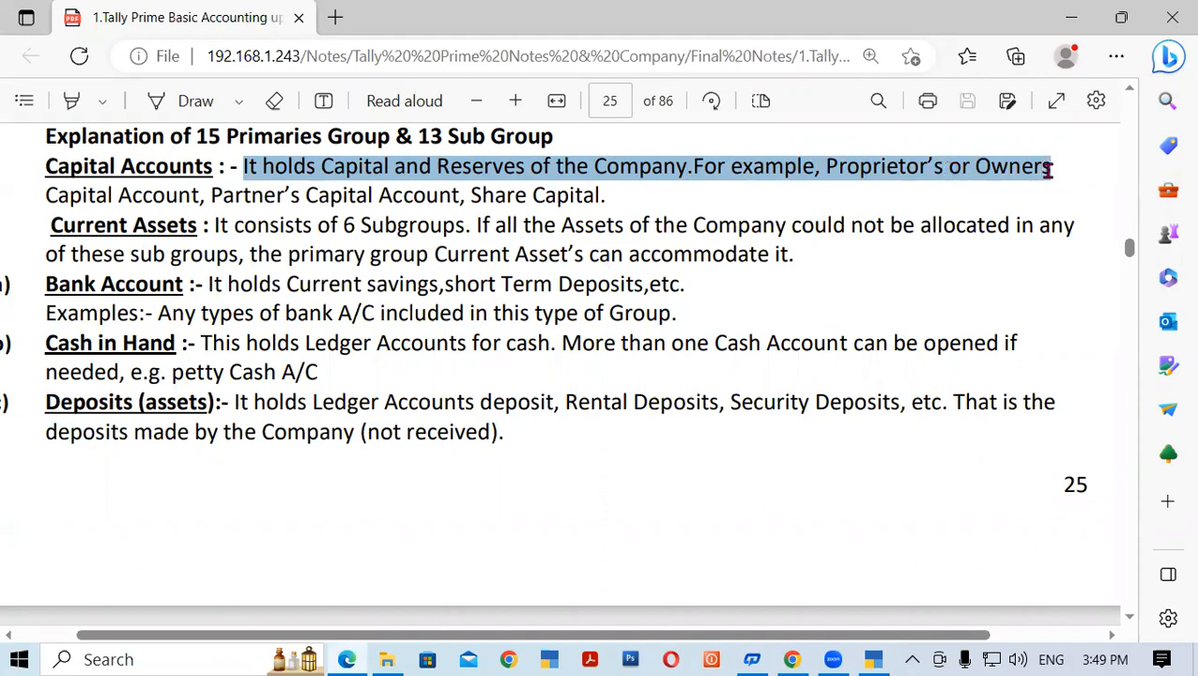
drag(243, 194, 463, 195)
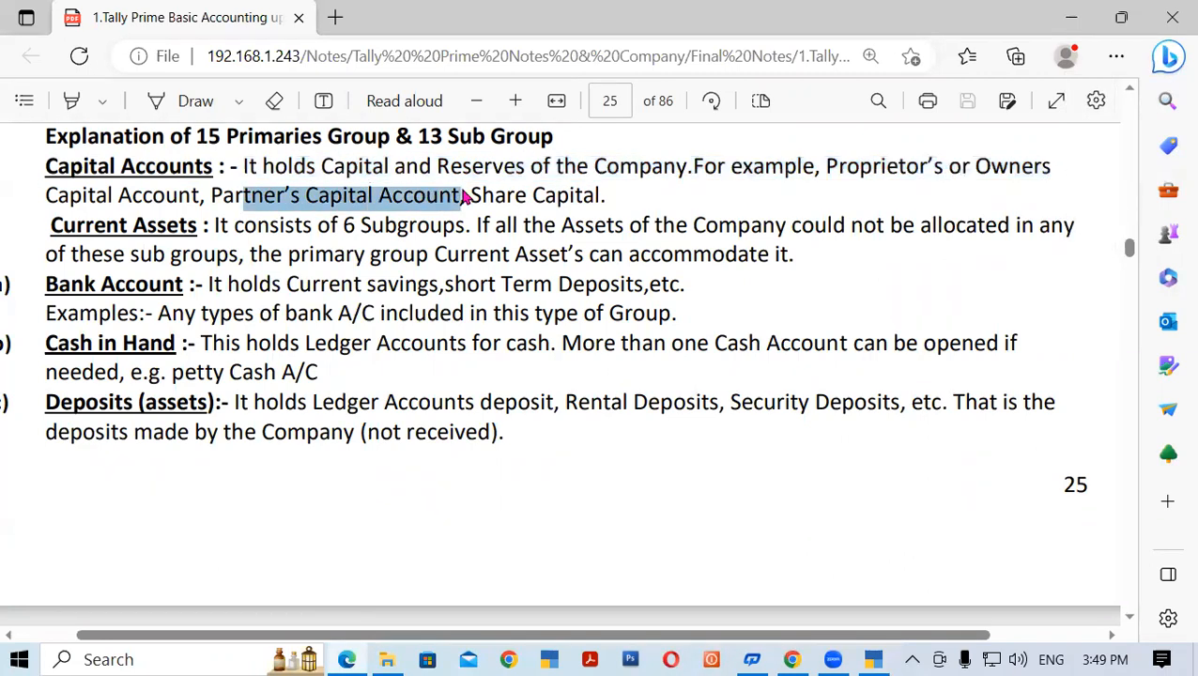
click(681, 211)
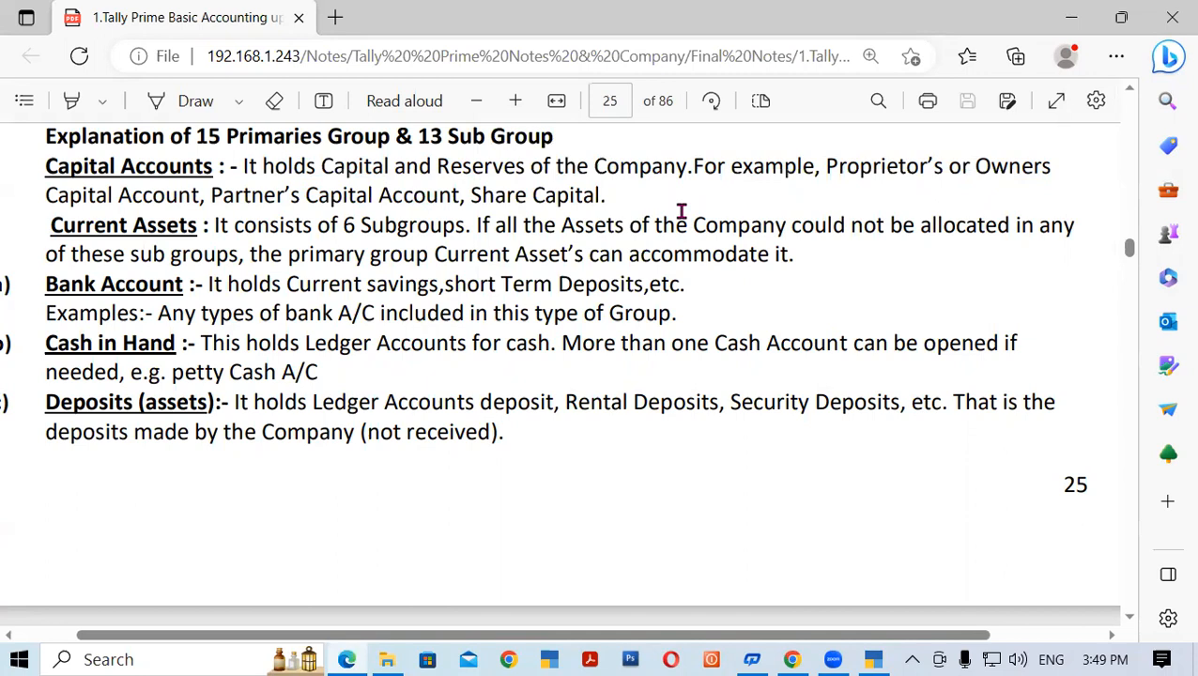
click(873, 659)
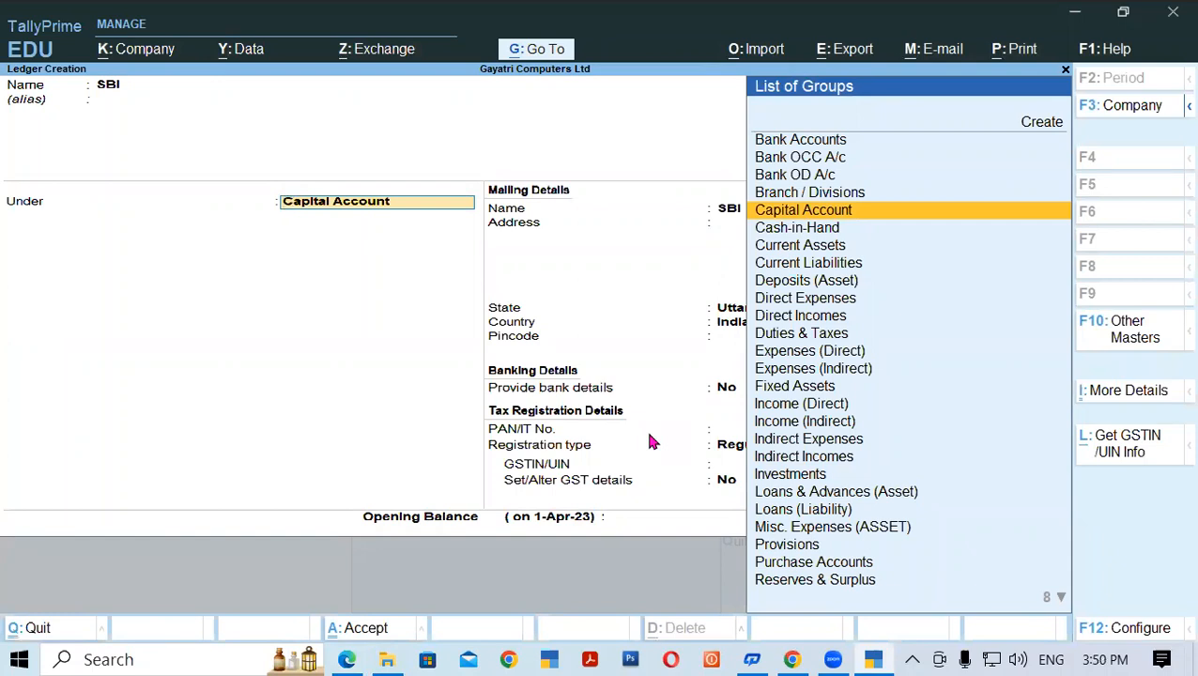
- Discard the SBI ledger and open a fresh ledger creation form
key(BackSpace)
key(Escape)
key(Escape)
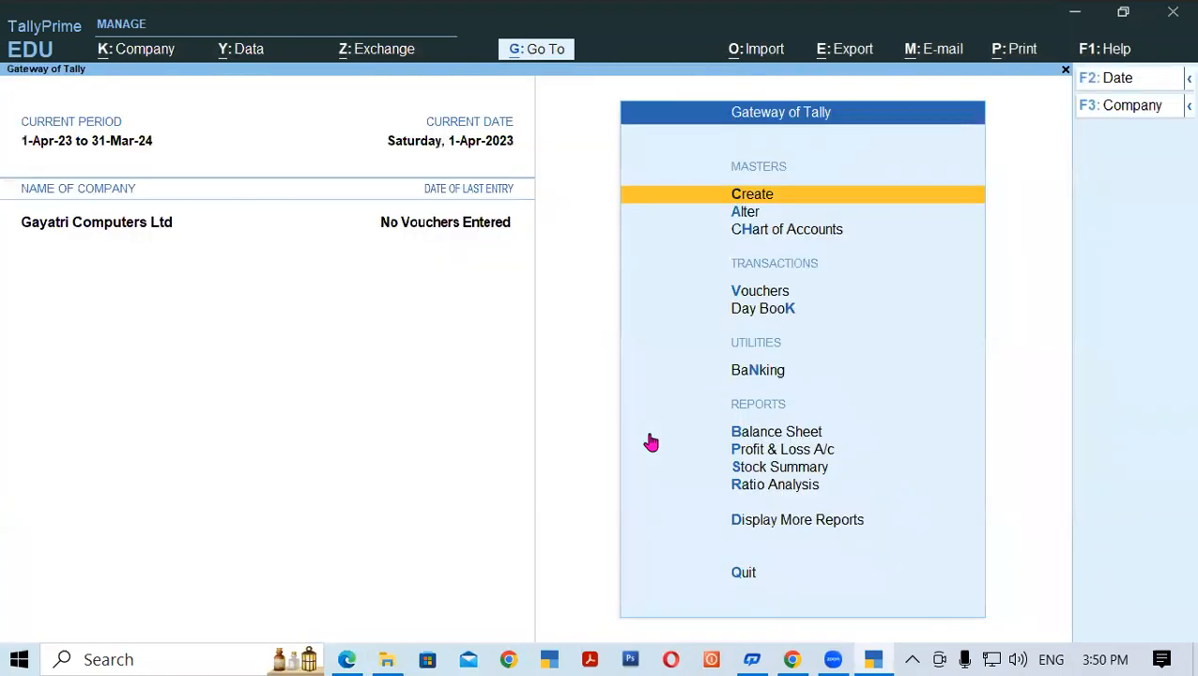
key(Return)
key(Down)
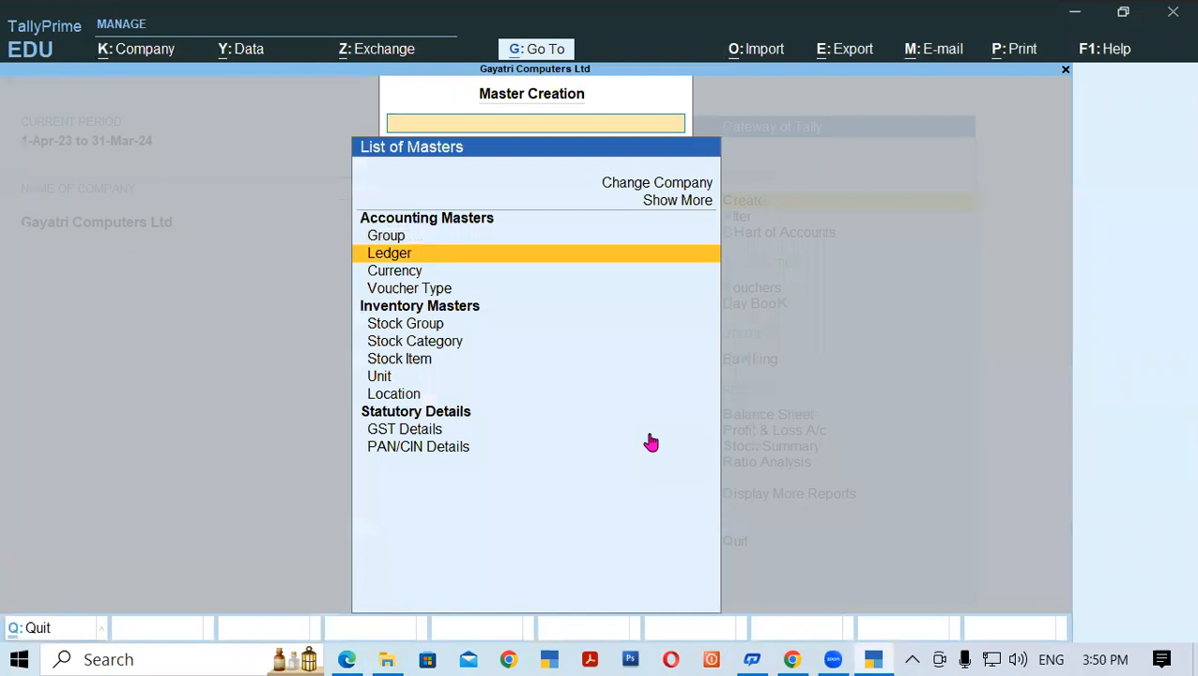
key(Return)
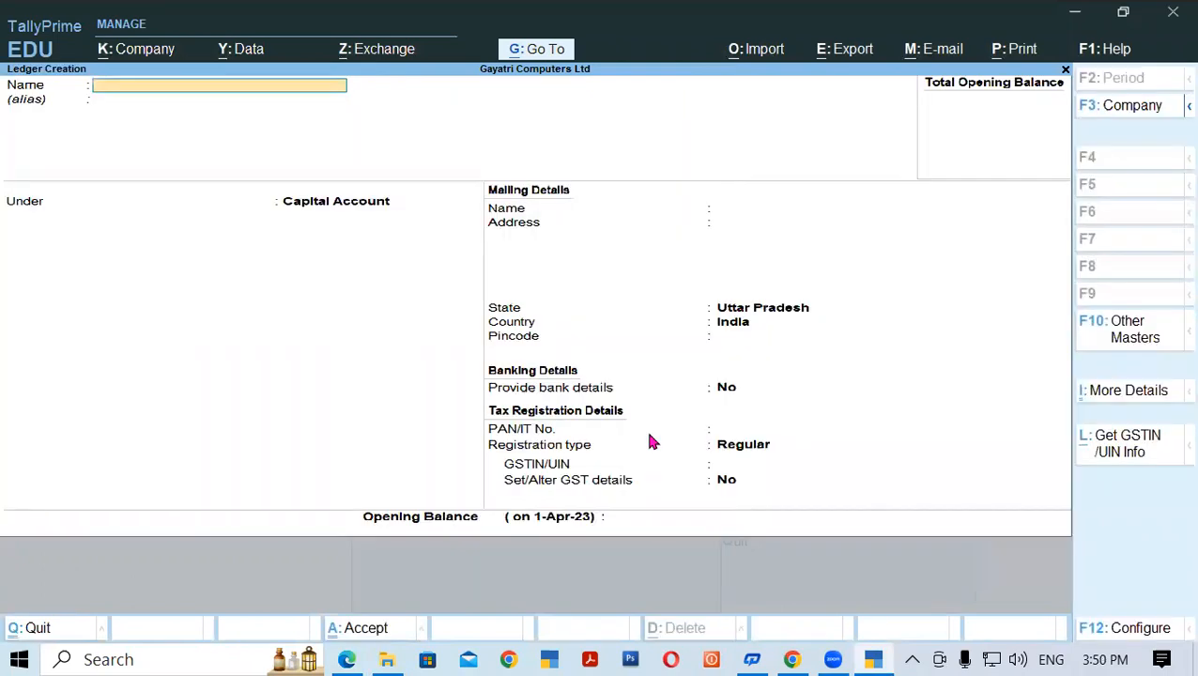
- Create the first partner's capital ledger under Capital Account with a 5,00,000 opening balance
text(RAMESH CAPI)
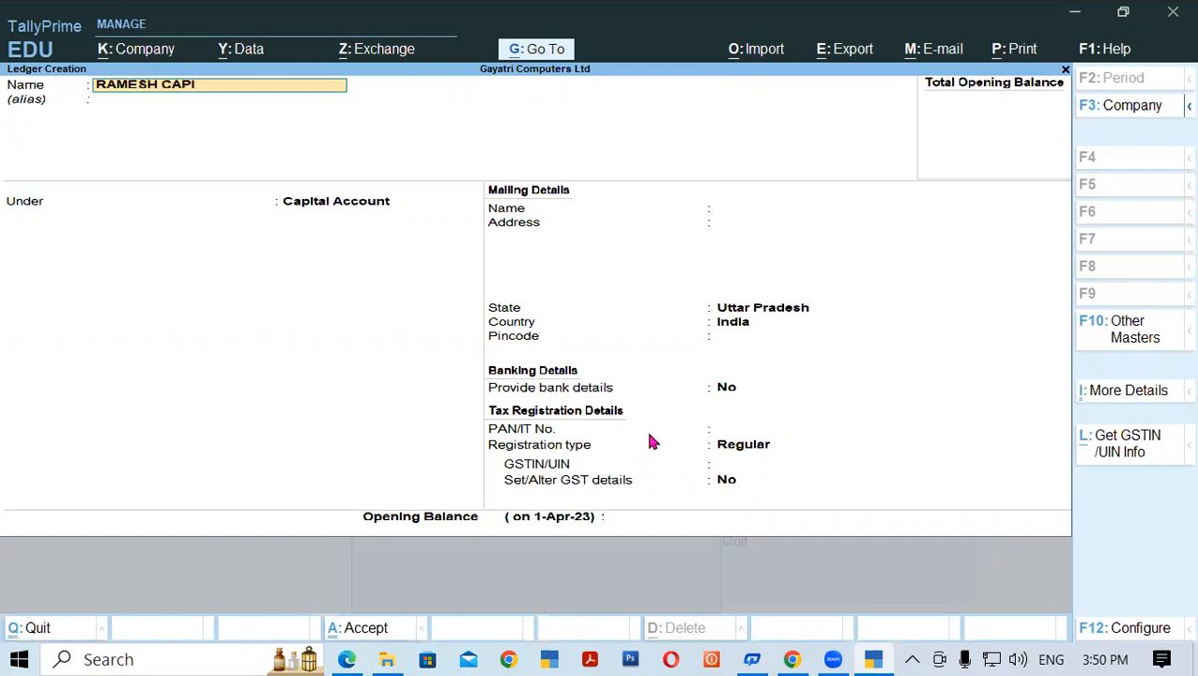
text(TAL A/C)
key(Return)
key(Return)
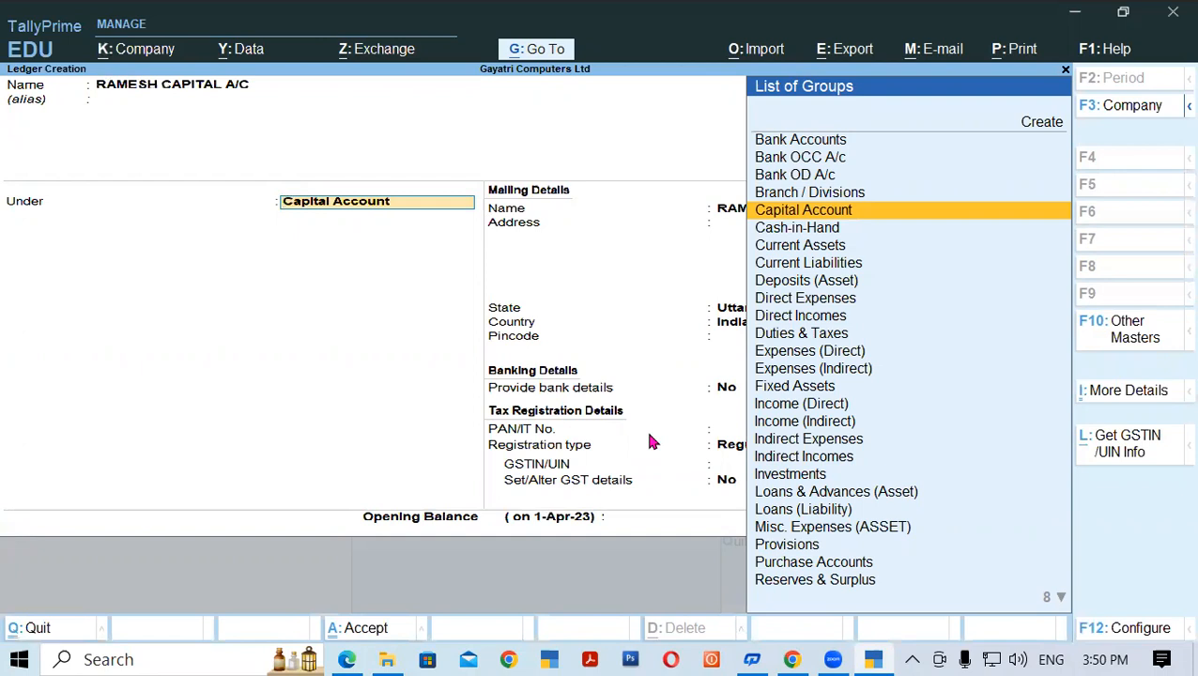
key(Return)
key(Return)
key(Return)
key(Return)
key(Return)
key(Return)
key(Return)
key(Return)
key(Return)
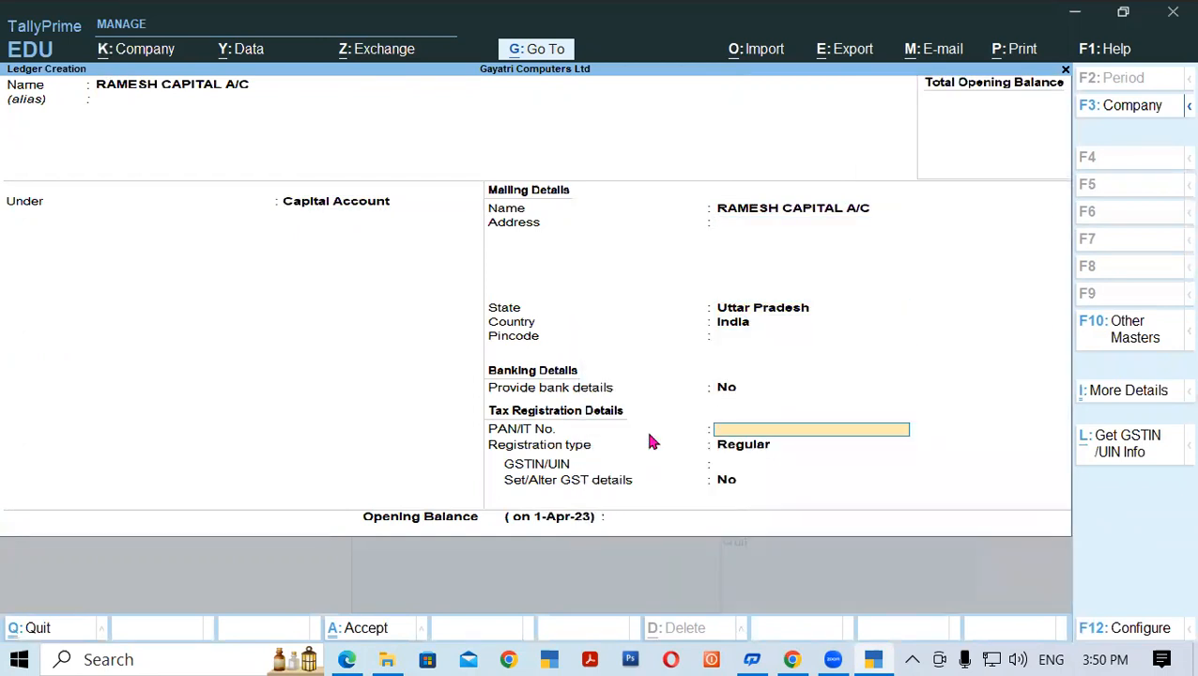
key(Return)
key(Return)
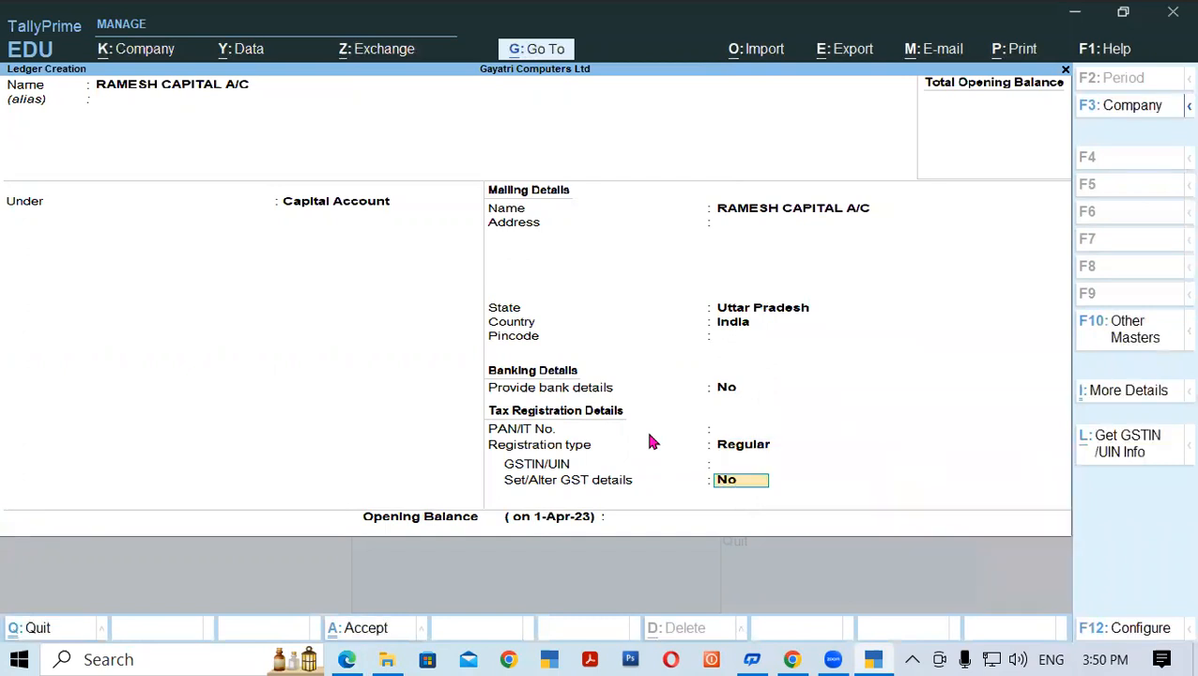
key(Return)
text(5,)
text(00,00)
text(0)
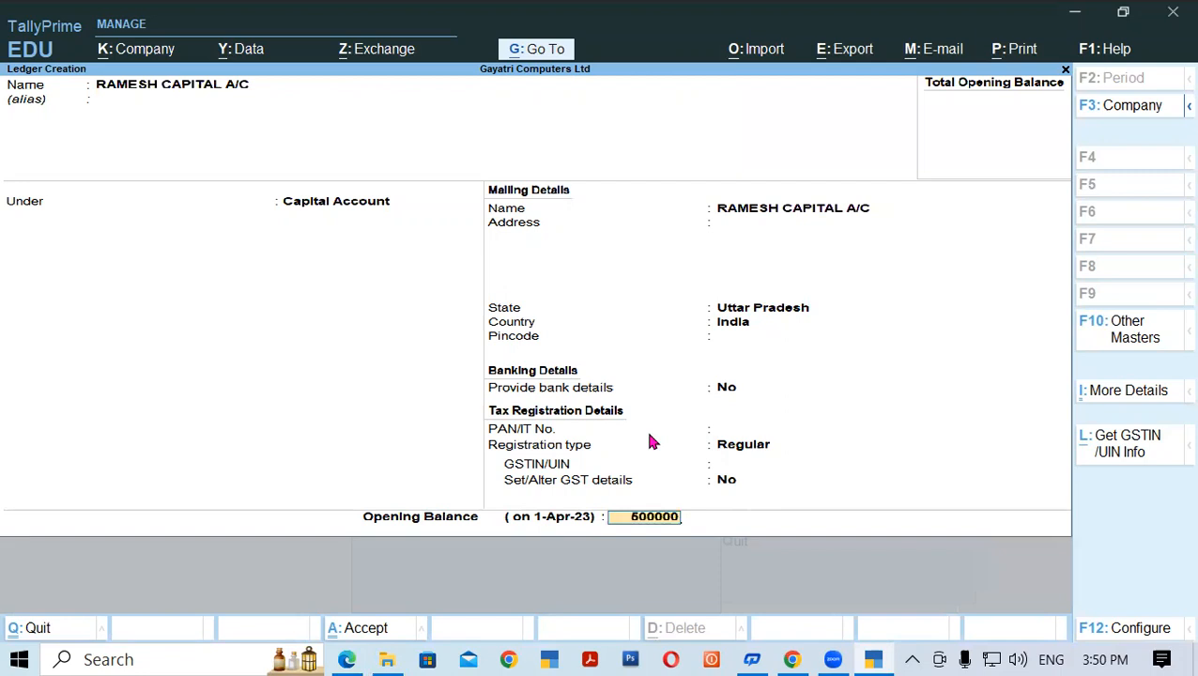
key(Return)
key(Return)
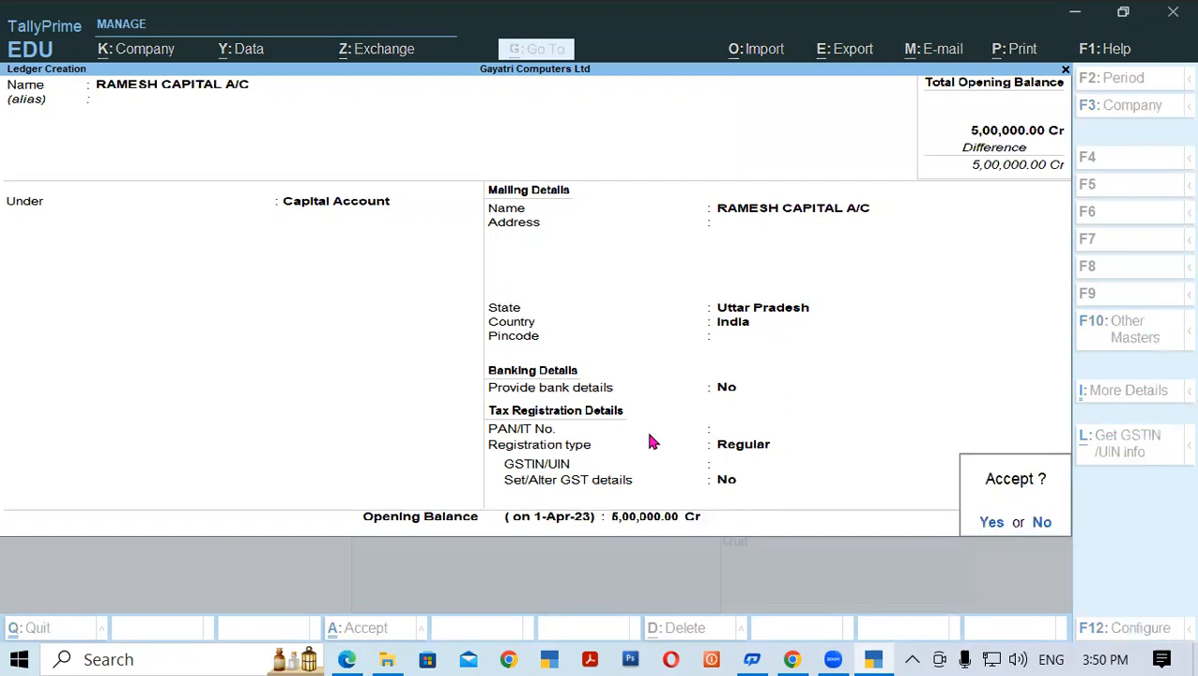
key(Return)
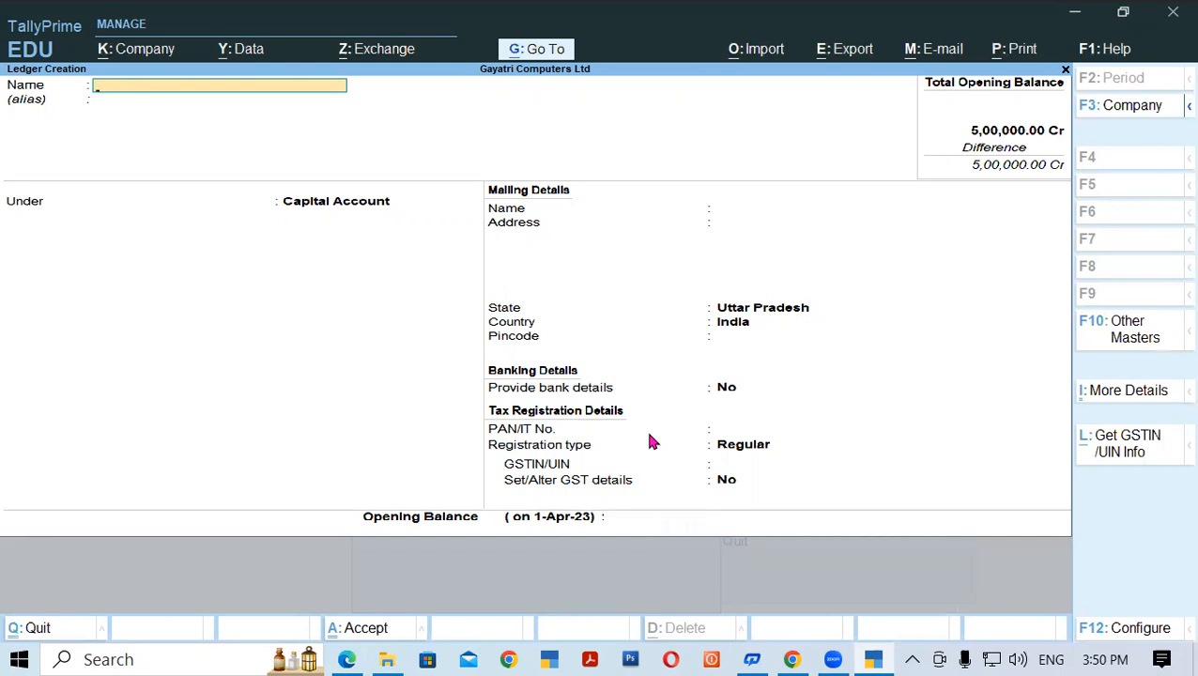
- Create the second partner's capital ledger under Capital Account with a 6,00,000 opening balance
text(SURESH CAPITAL A/C)
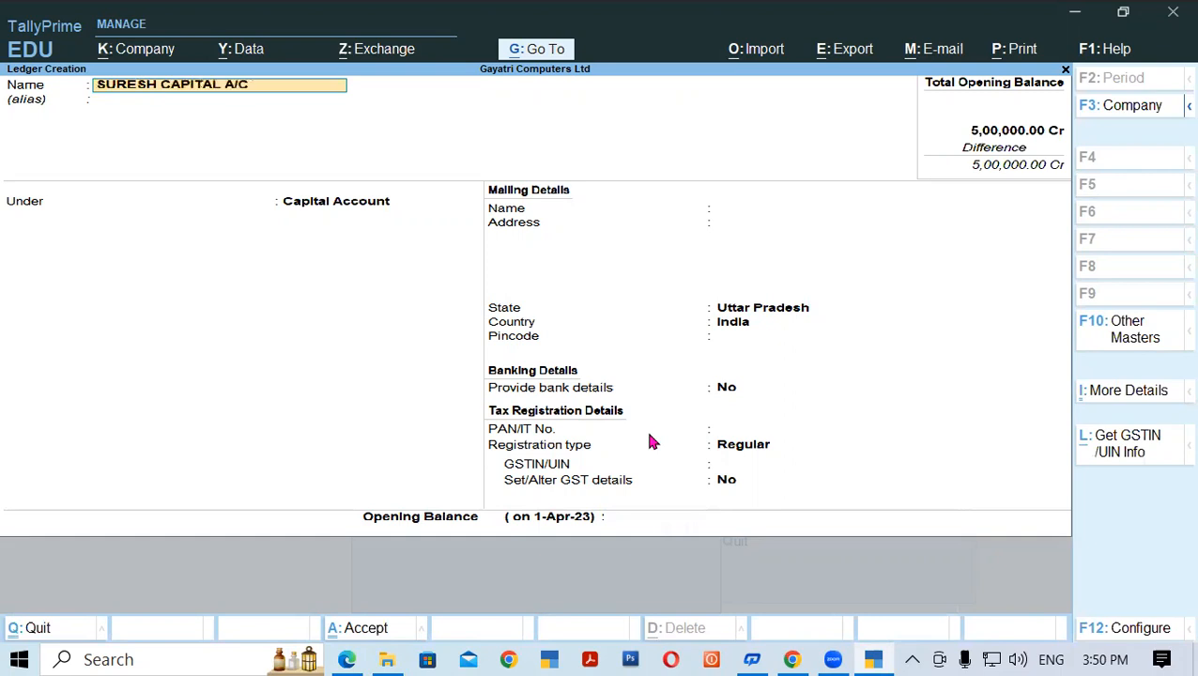
key(Return)
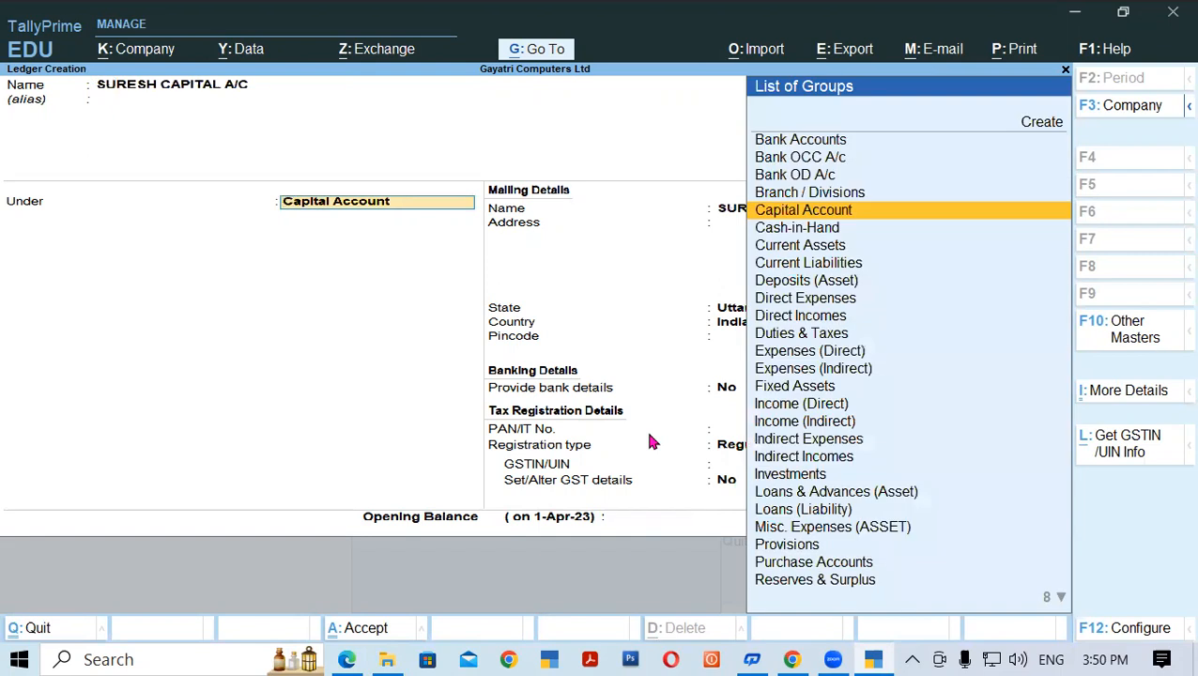
key(Return)
key(Return)
key(Return)
key(Return)
key(Return)
key(Return)
key(Return)
key(Return)
key(Return)
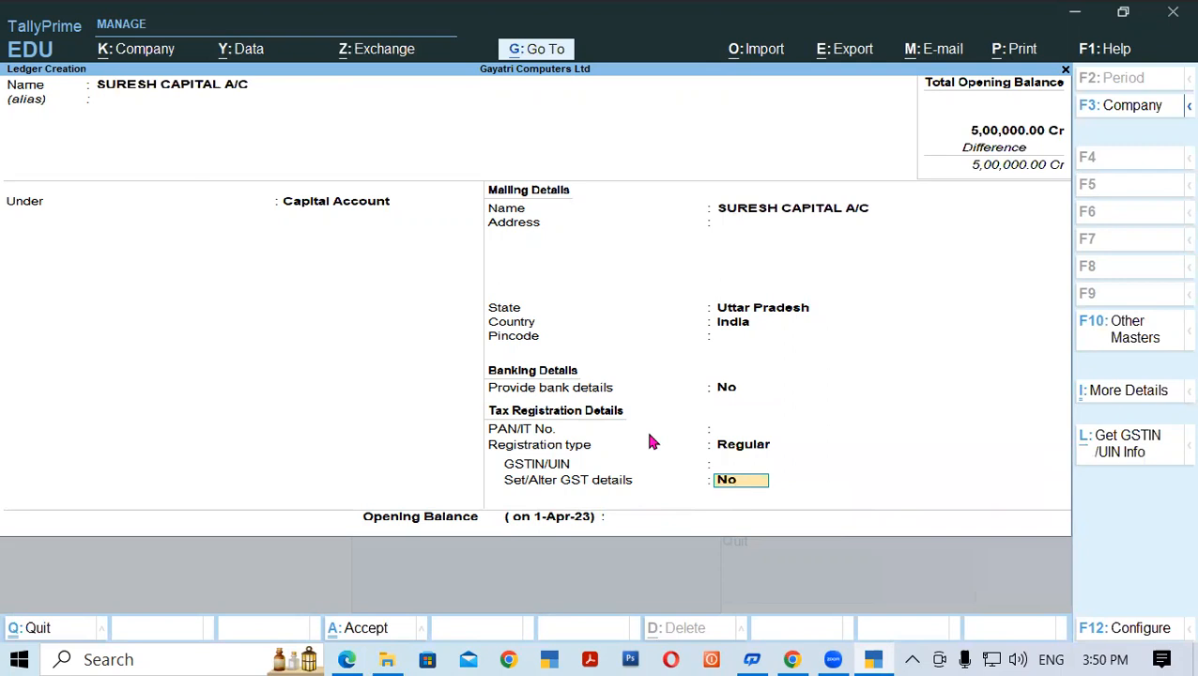
key(Return)
text(600000)
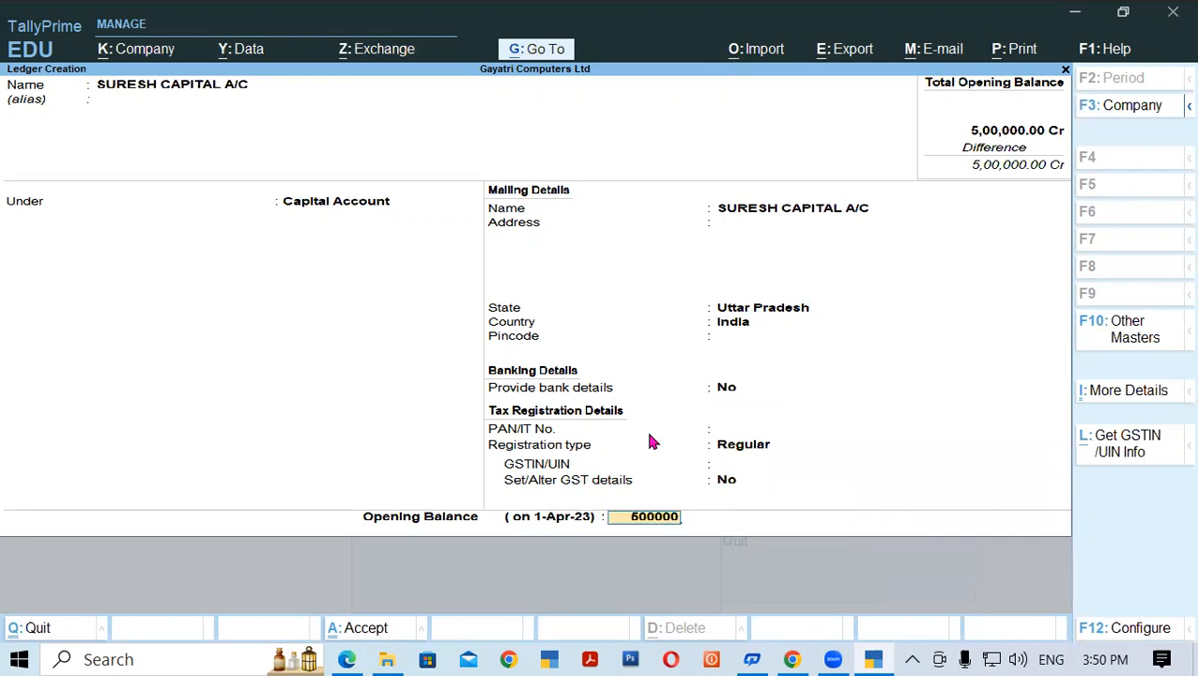
key(Return)
key(Return)
key(Return)
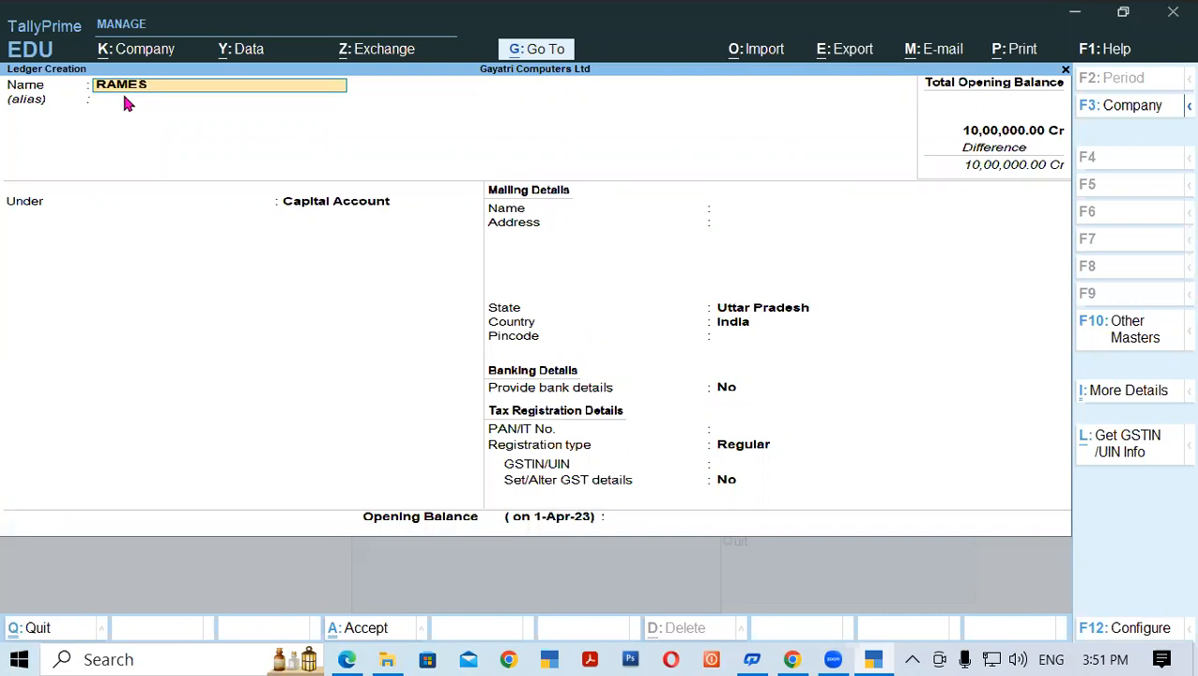
- Save the new ledger under Bank OD A/c, then switch to the notes PDF on page 25
key(Return)
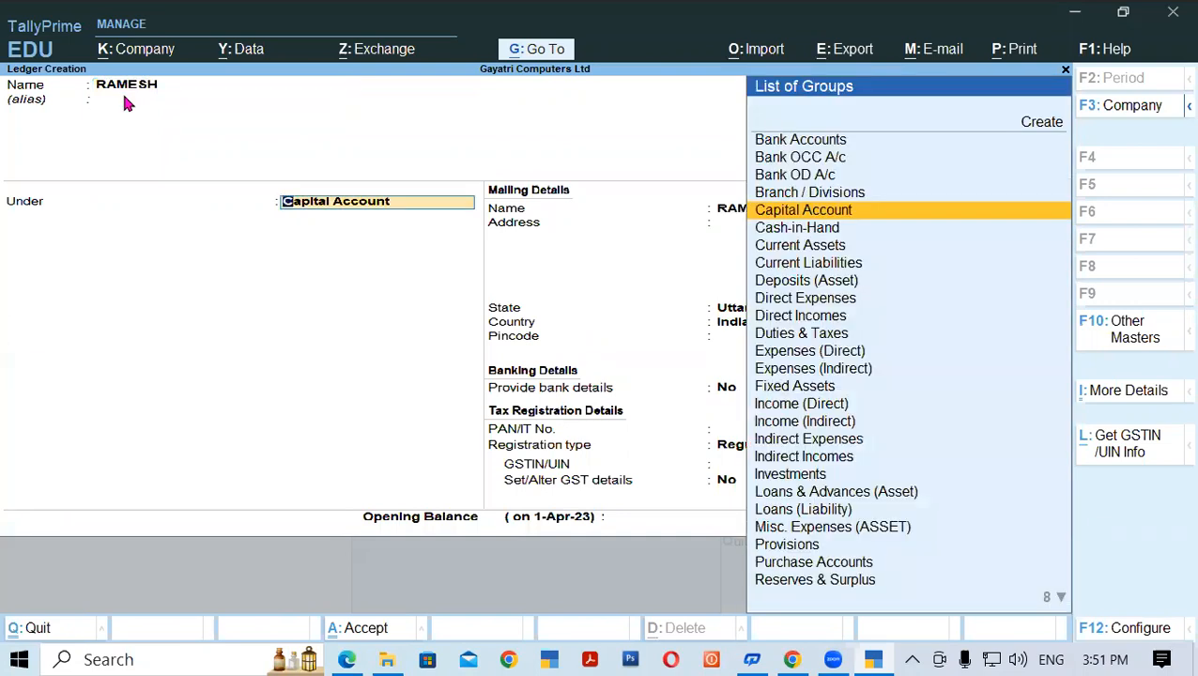
key(Up)
key(Up)
key(Return)
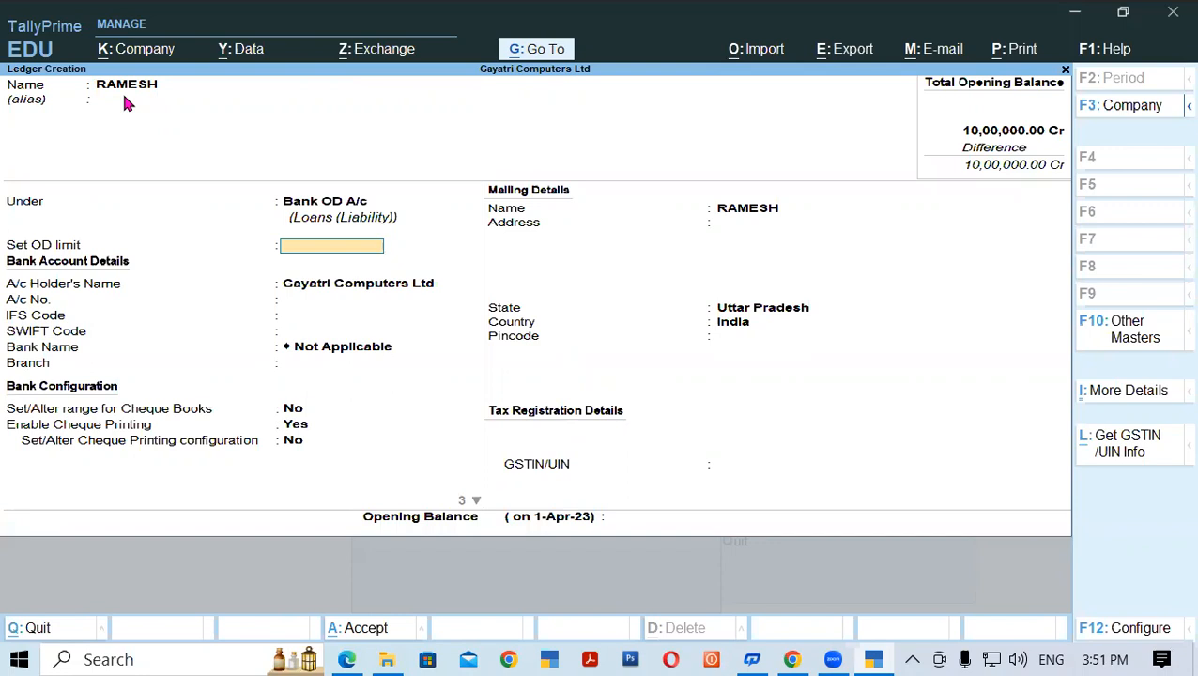
key(ctrl+a)
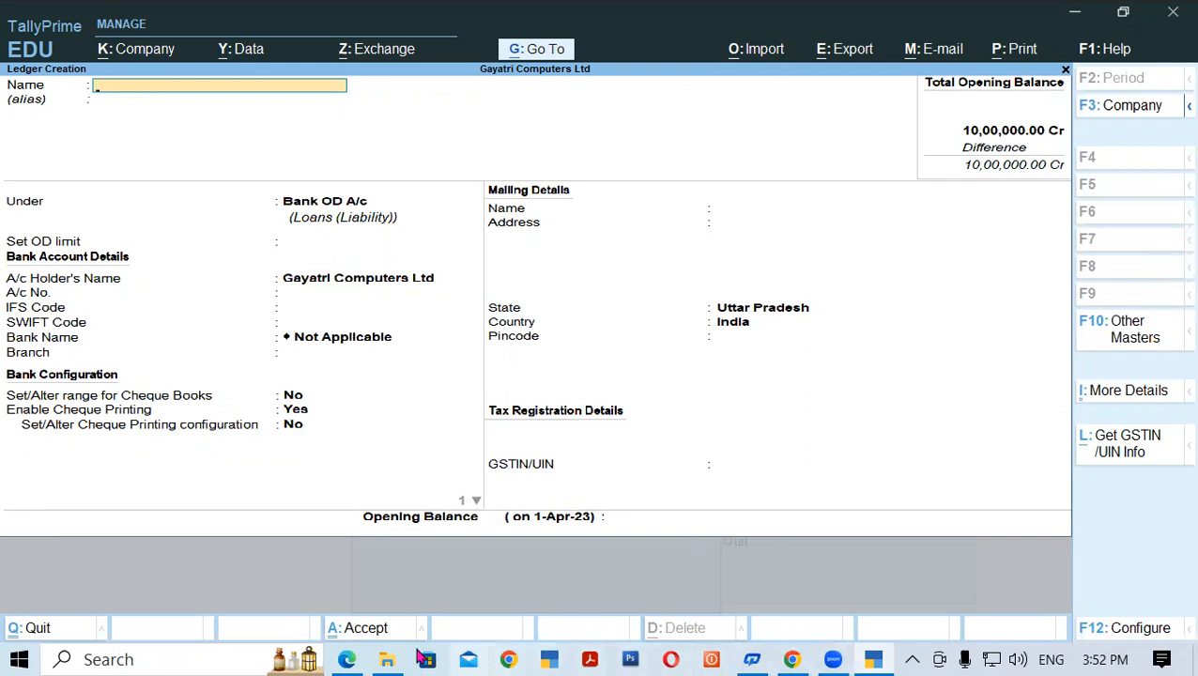
click(349, 658)
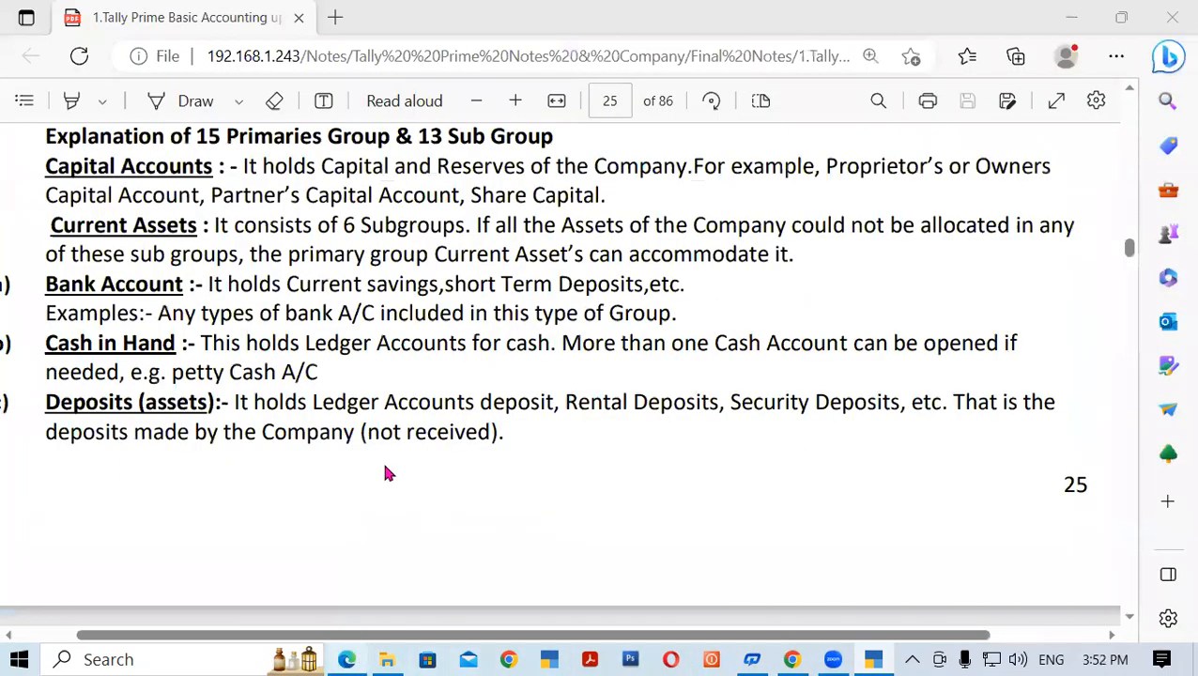
drag(51, 226, 200, 221)
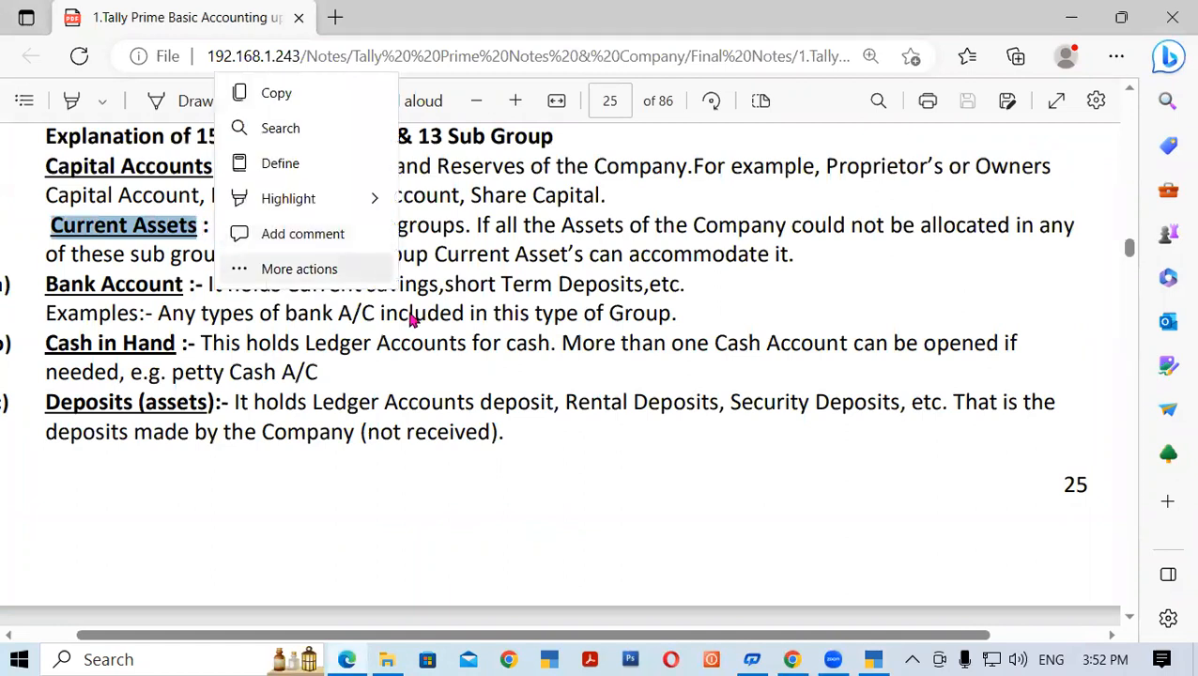
click(619, 407)
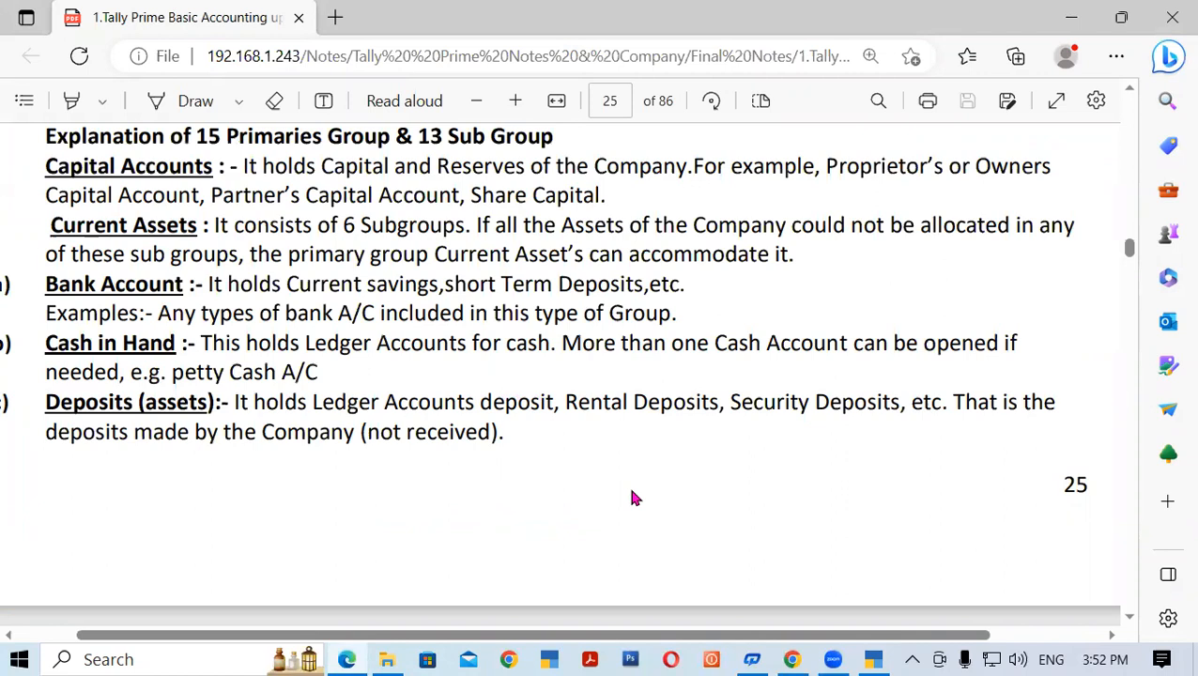
drag(46, 283, 185, 285)
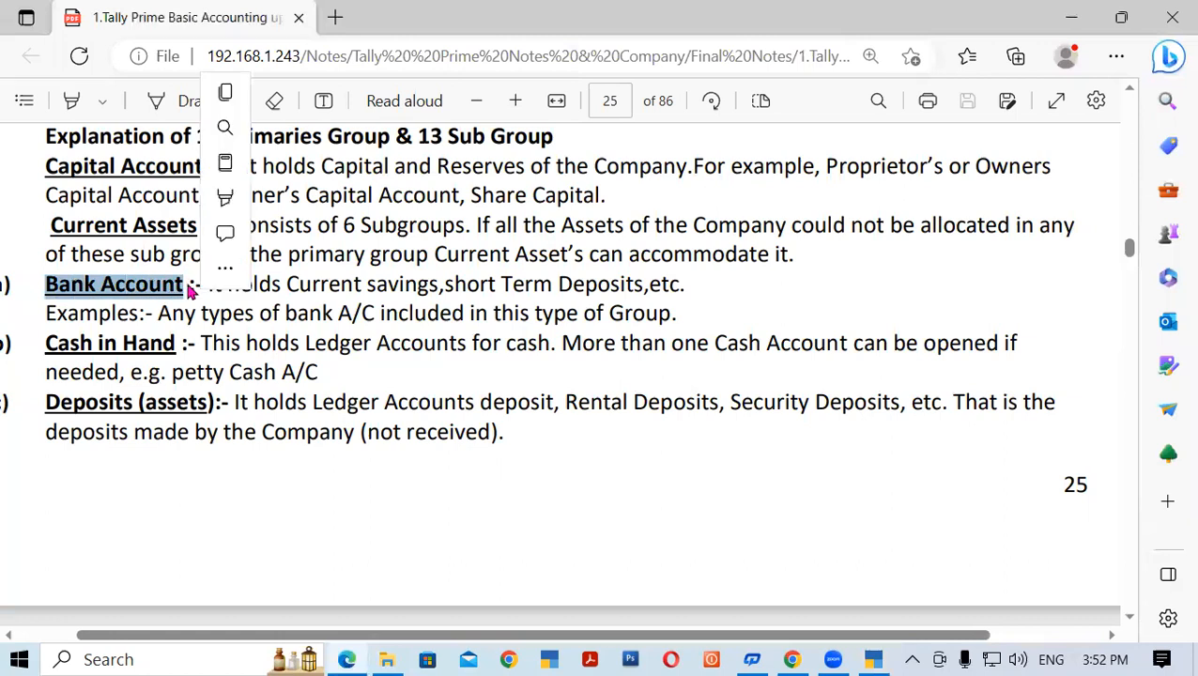
drag(48, 225, 196, 224)
drag(88, 334, 188, 344)
drag(50, 225, 199, 227)
drag(47, 401, 204, 400)
drag(51, 226, 197, 225)
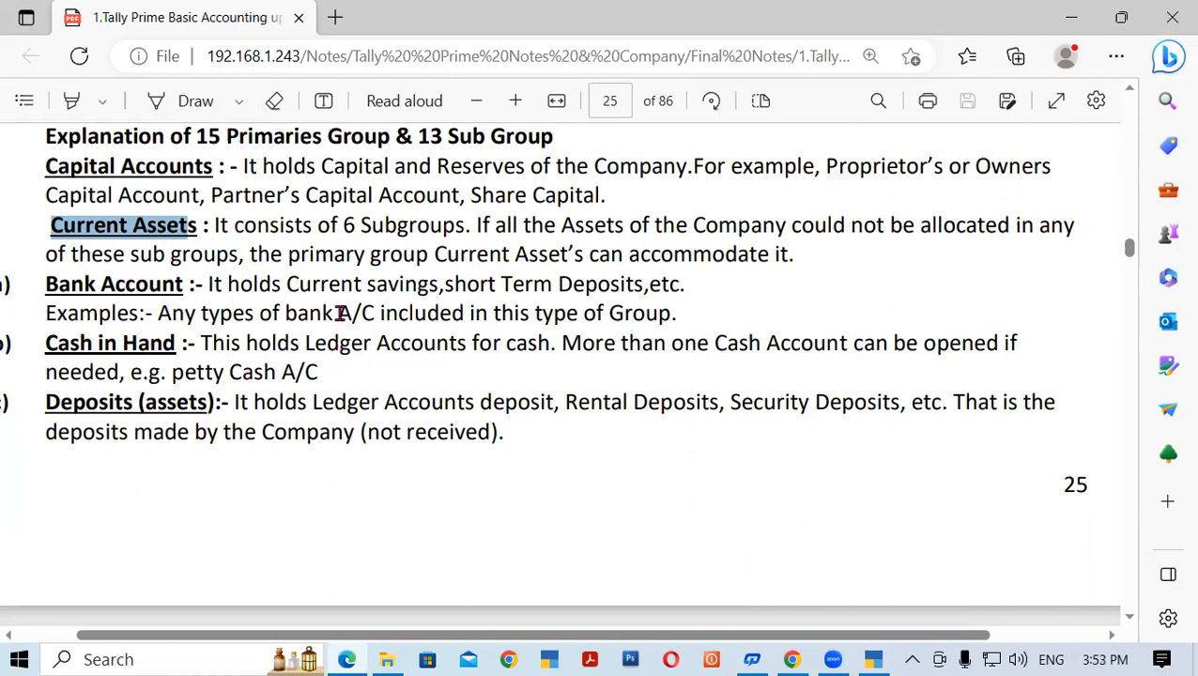
drag(286, 284, 644, 286)
click(465, 283)
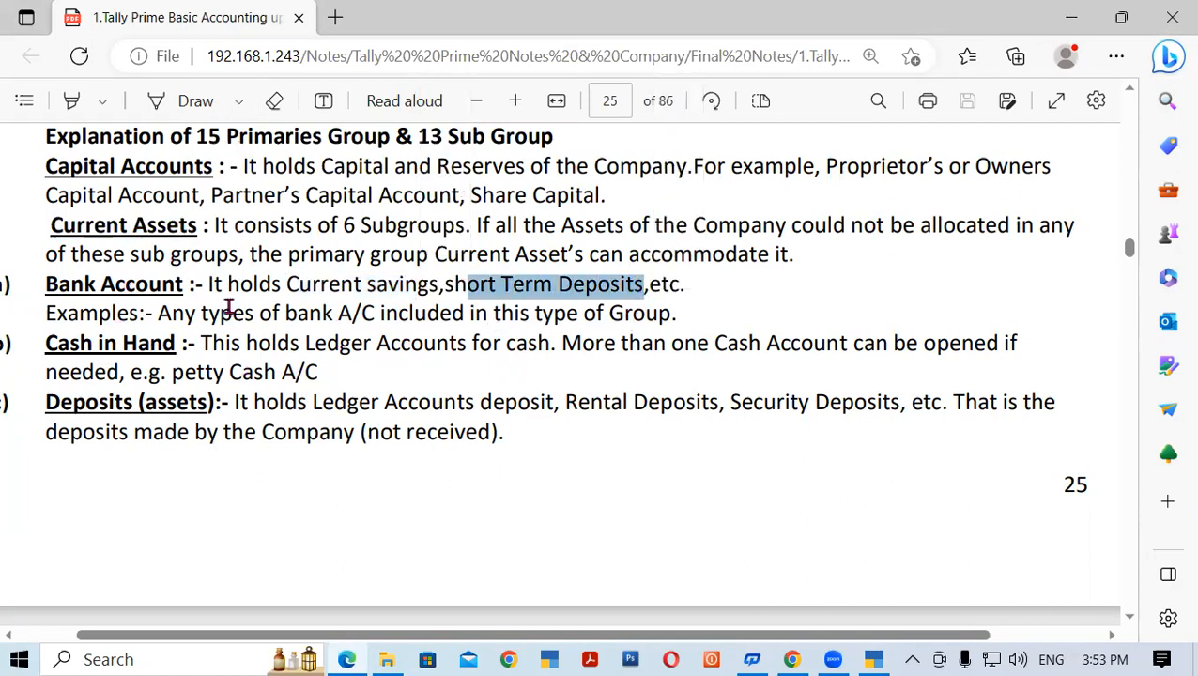
drag(197, 285, 45, 284)
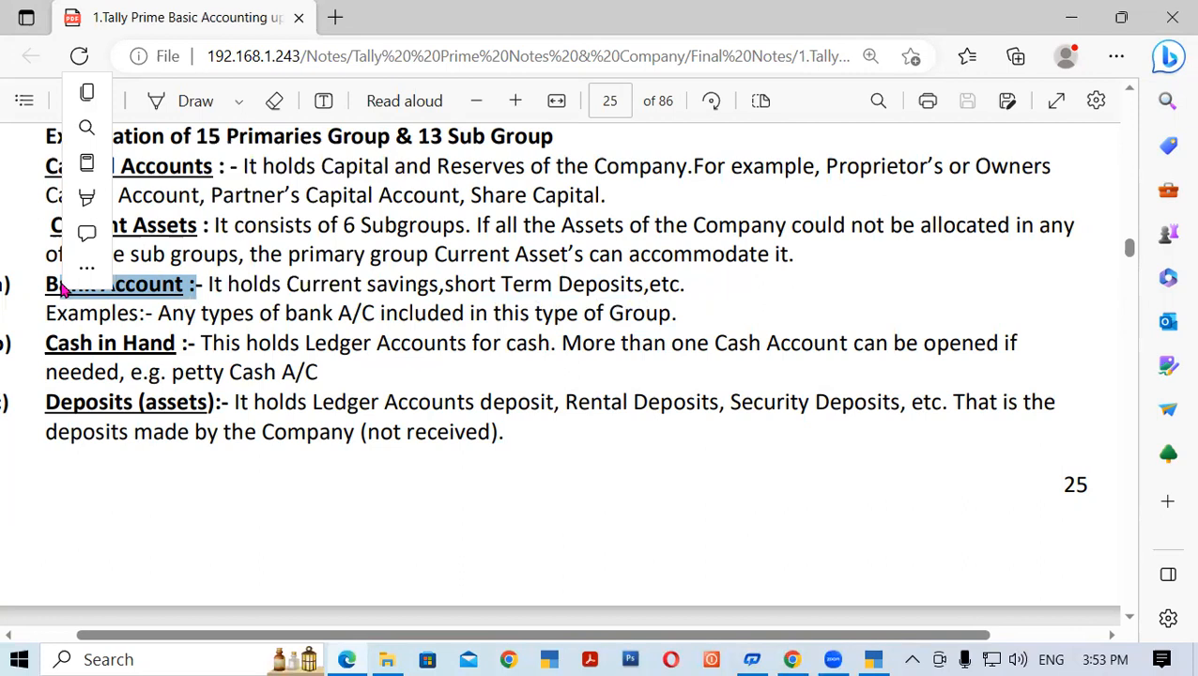
click(388, 302)
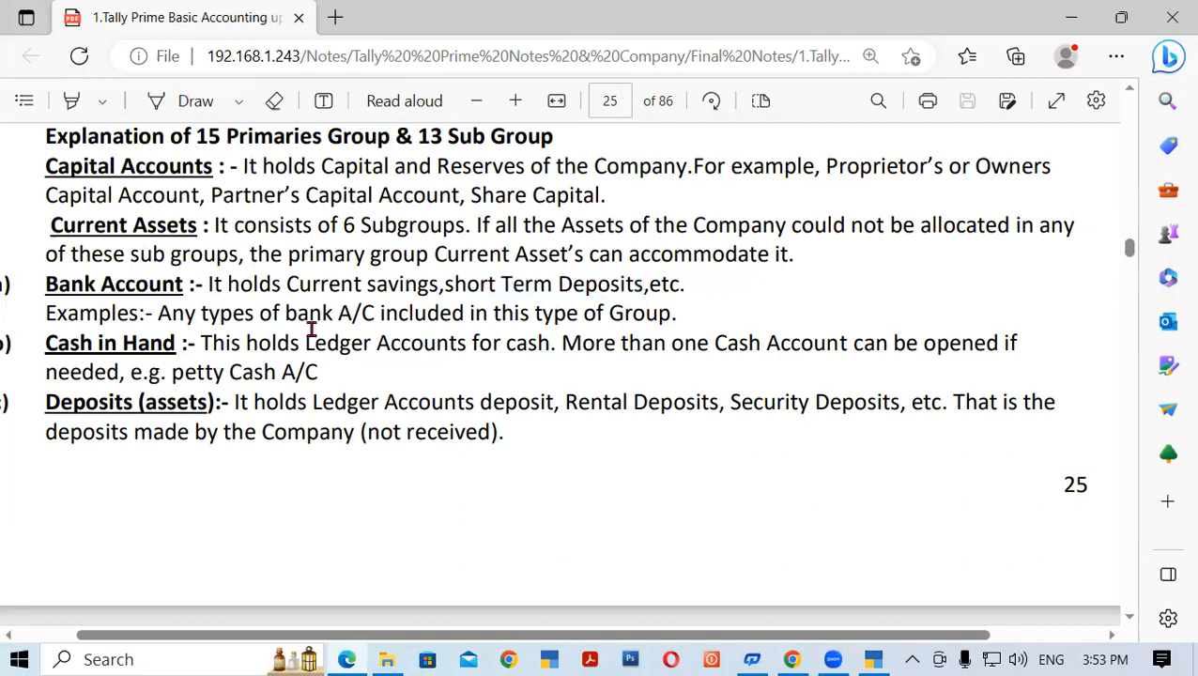
drag(286, 283, 405, 283)
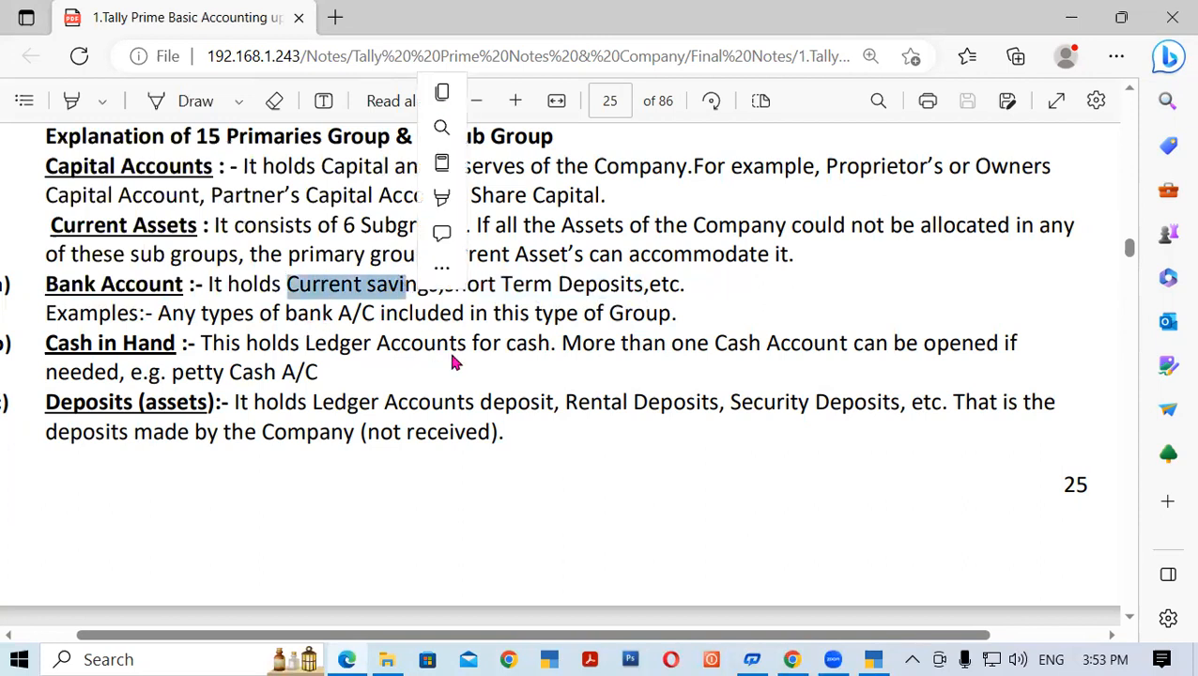
click(452, 360)
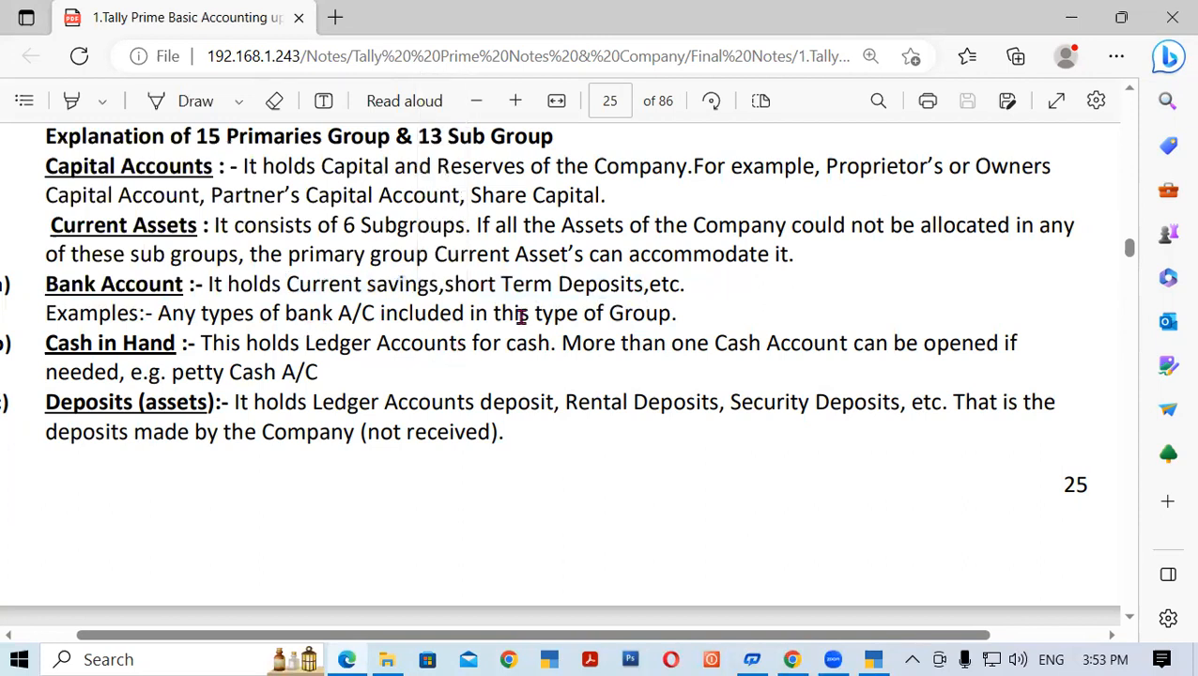
drag(501, 283, 643, 287)
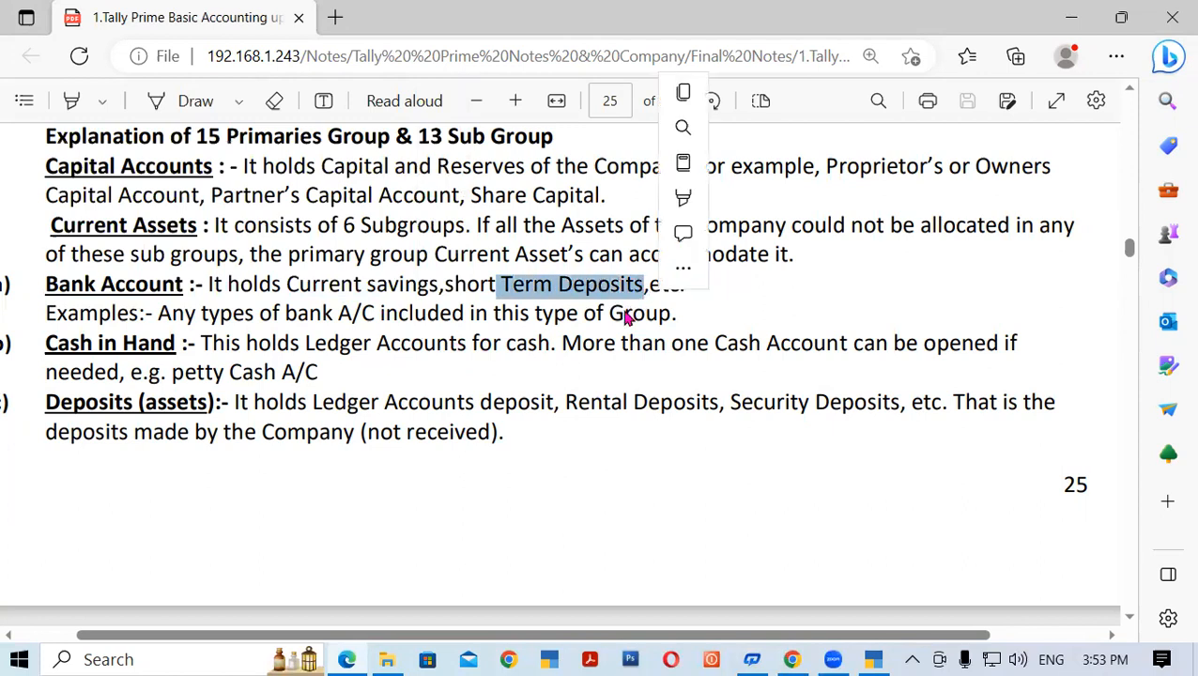
drag(53, 349, 175, 347)
click(459, 439)
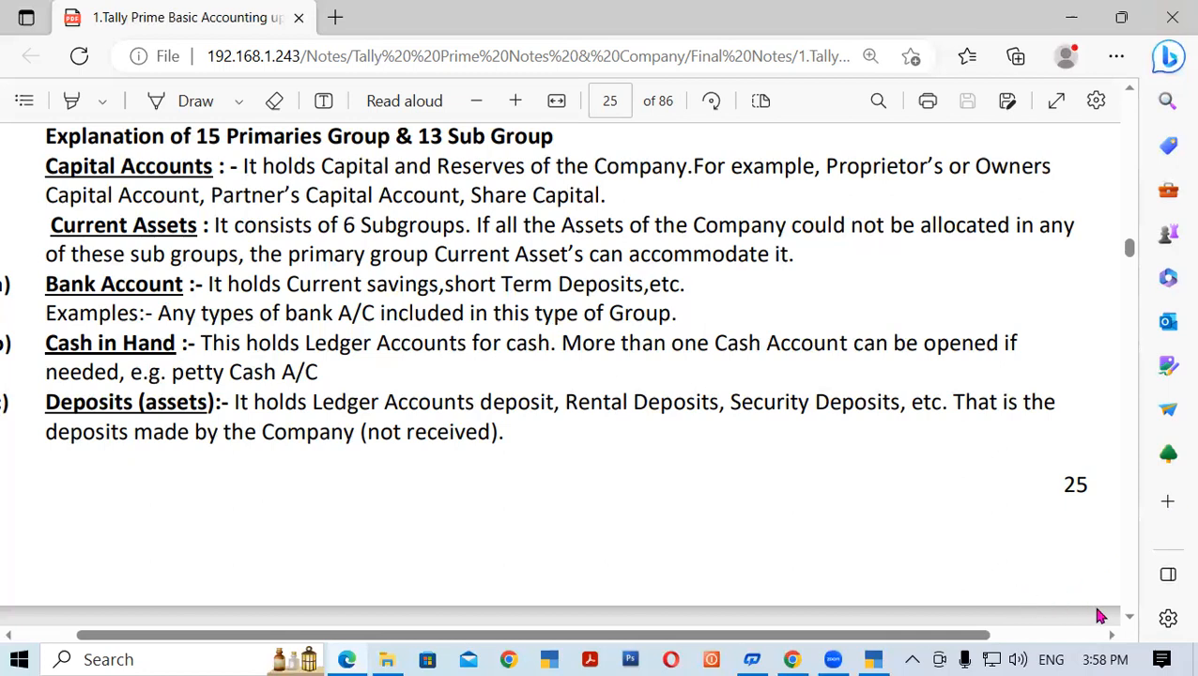
- Highlight the page number 25 in the Tally notes PDF
drag(1130, 622, 1132, 618)
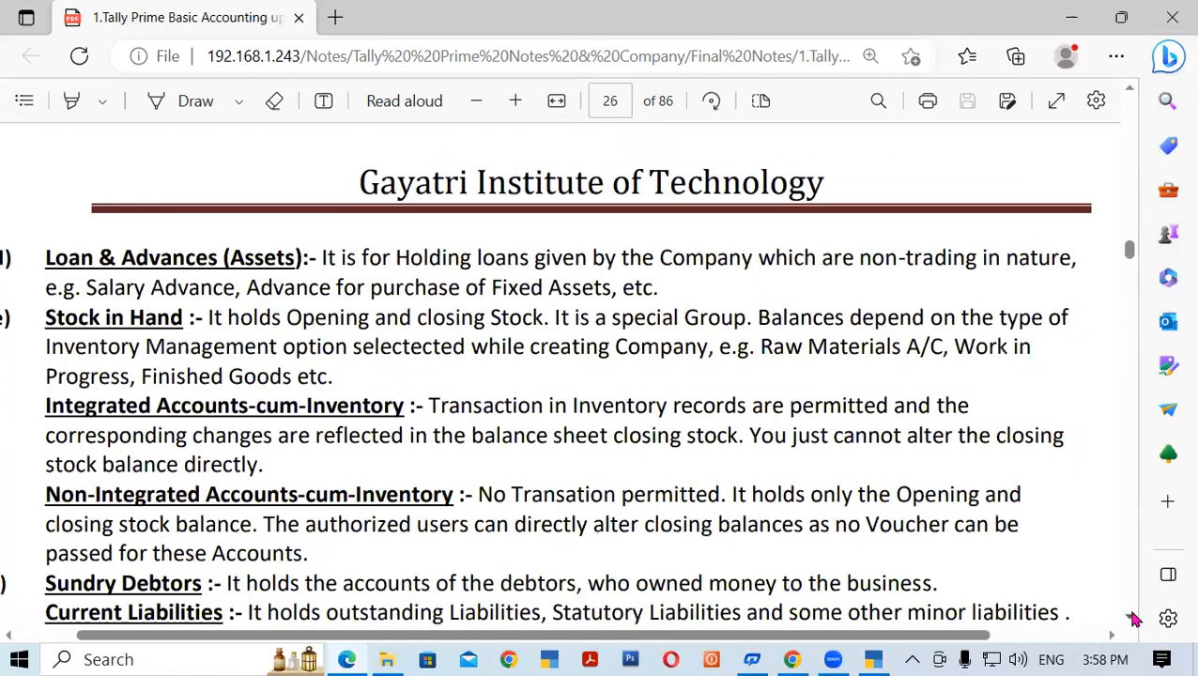
click(1129, 94)
drag(1127, 92, 1128, 92)
drag(1066, 425, 1115, 423)
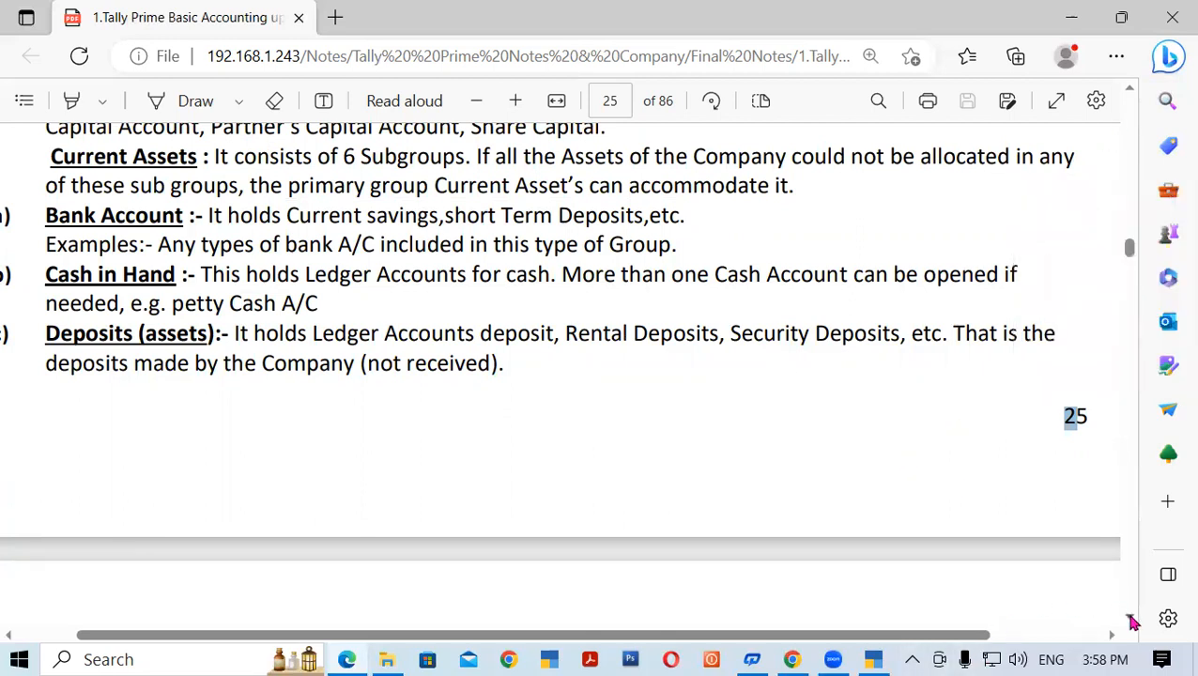
- Scroll to the Ledger definition at the end of page 26, then toggle the Bing Discover panel open and closed
scroll(1131, 622, down, 3)
scroll(1131, 622, down, 5)
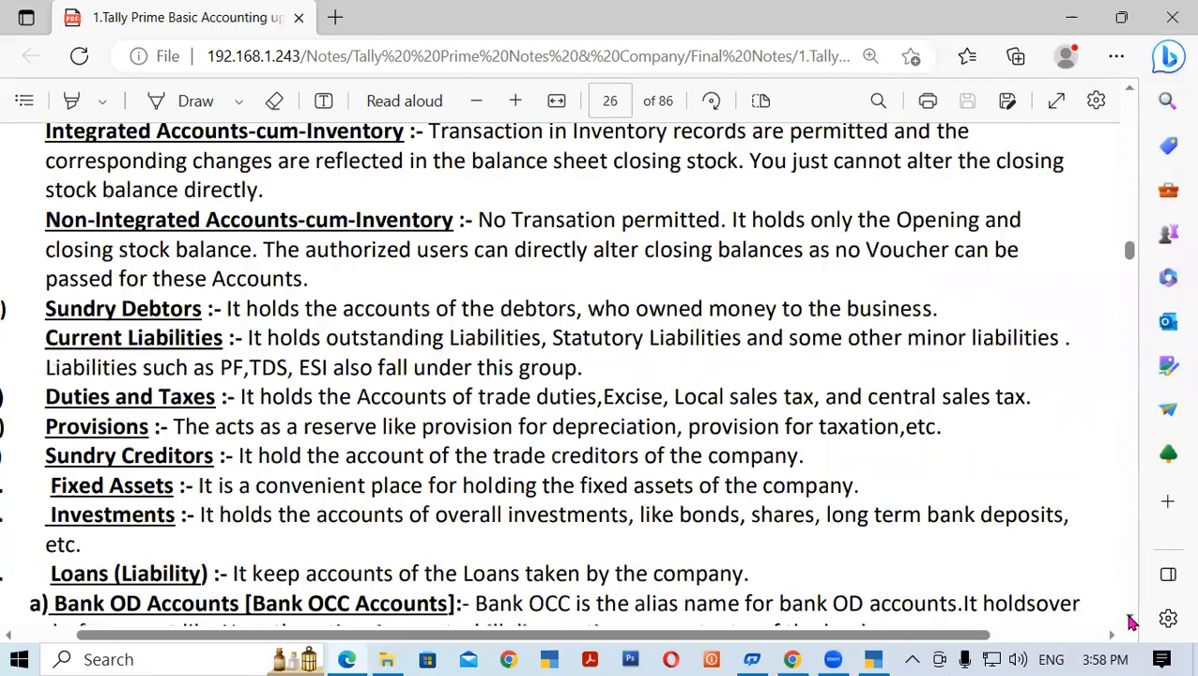
scroll(1131, 622, down, 3)
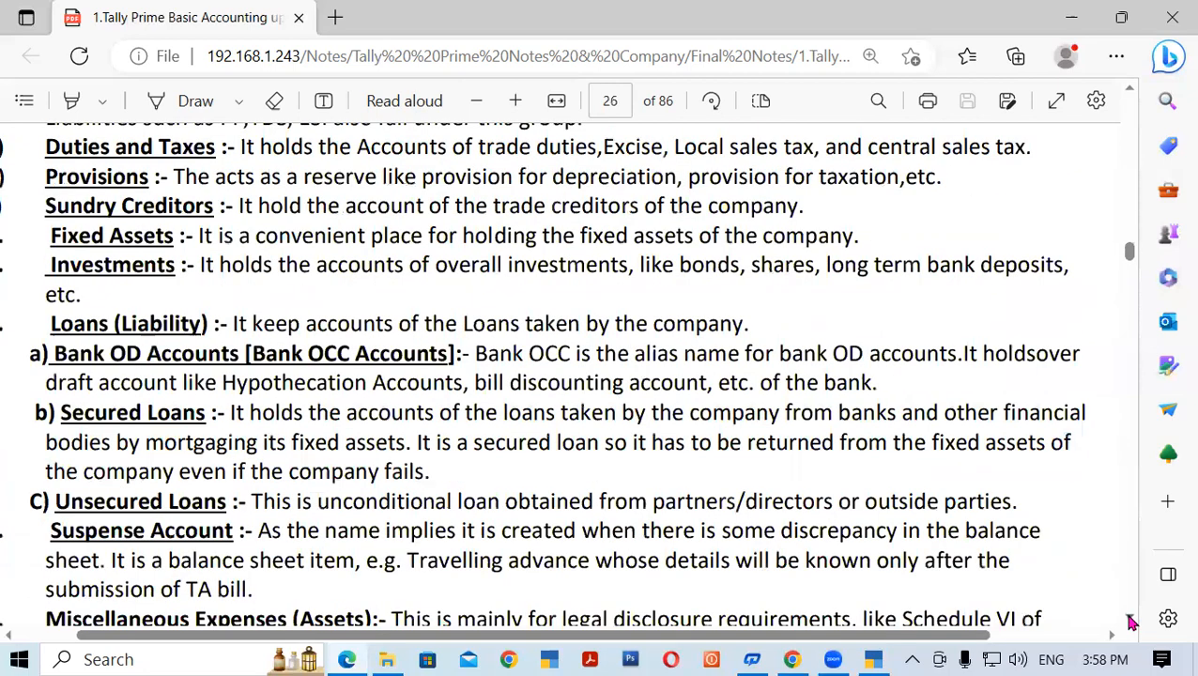
scroll(1131, 623, down, 4)
scroll(1131, 622, down, 3)
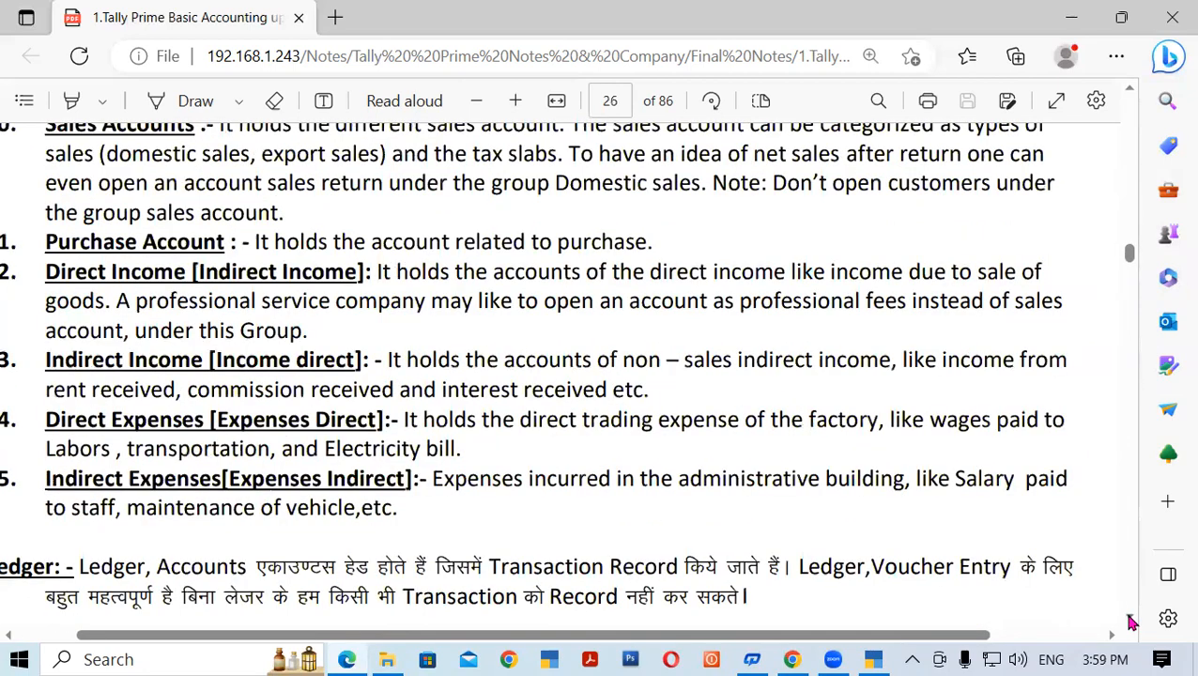
scroll(1131, 623, down, 1)
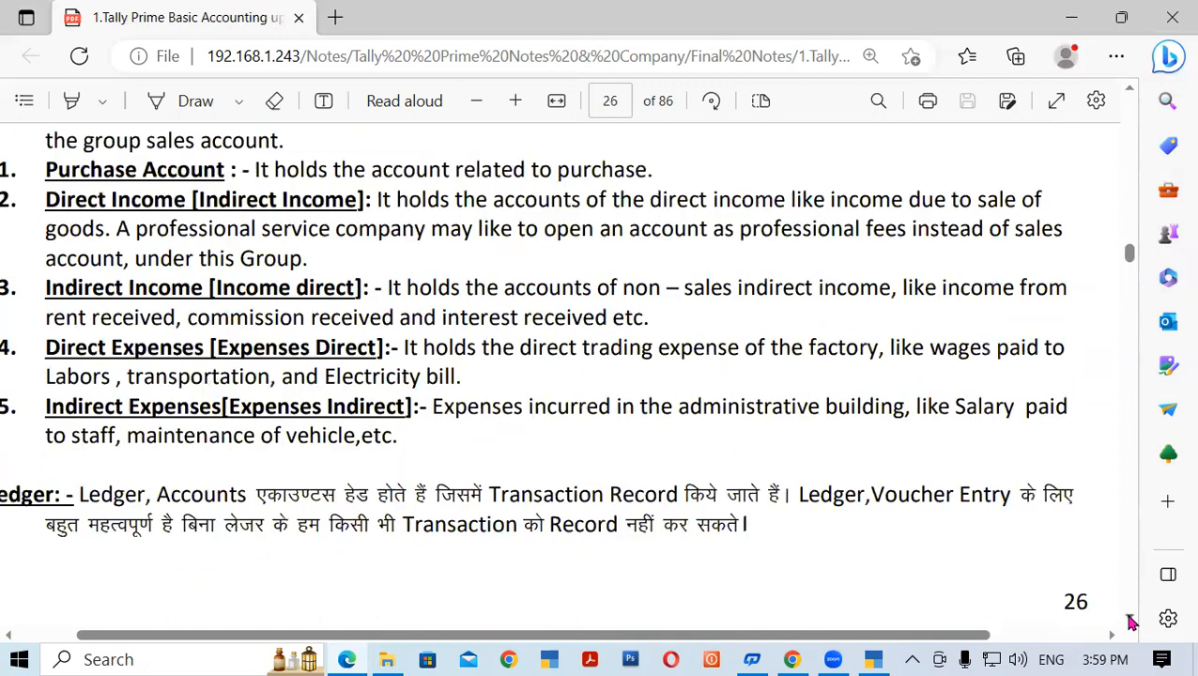
click(1169, 56)
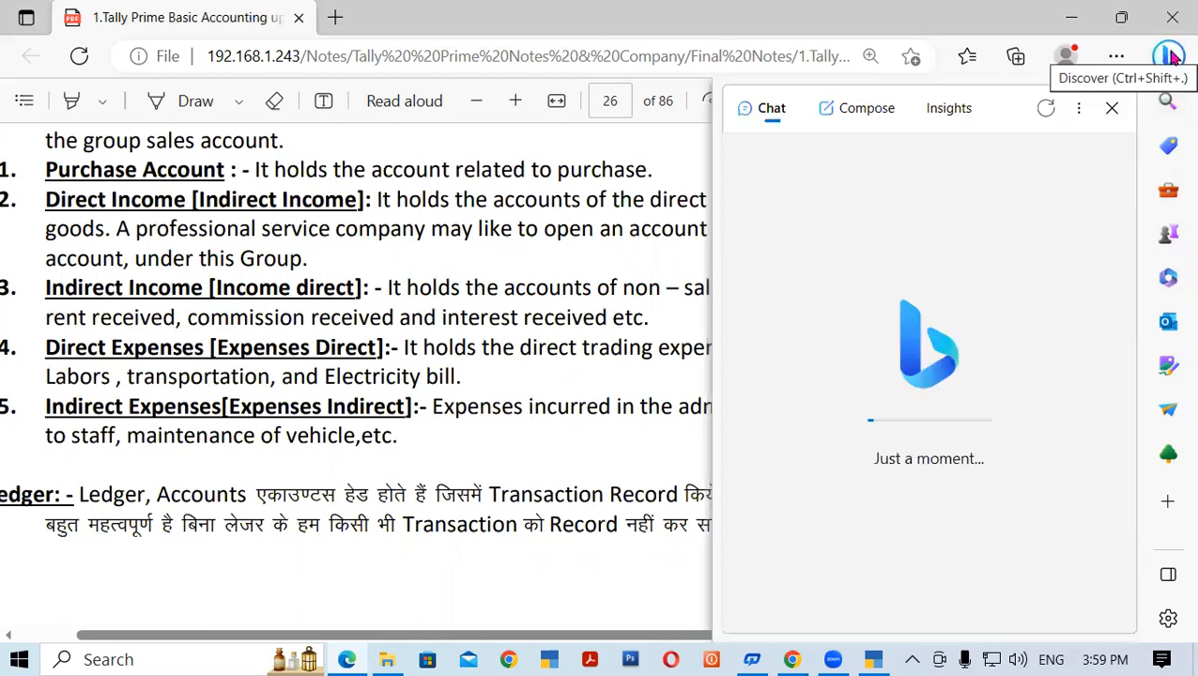
click(1170, 55)
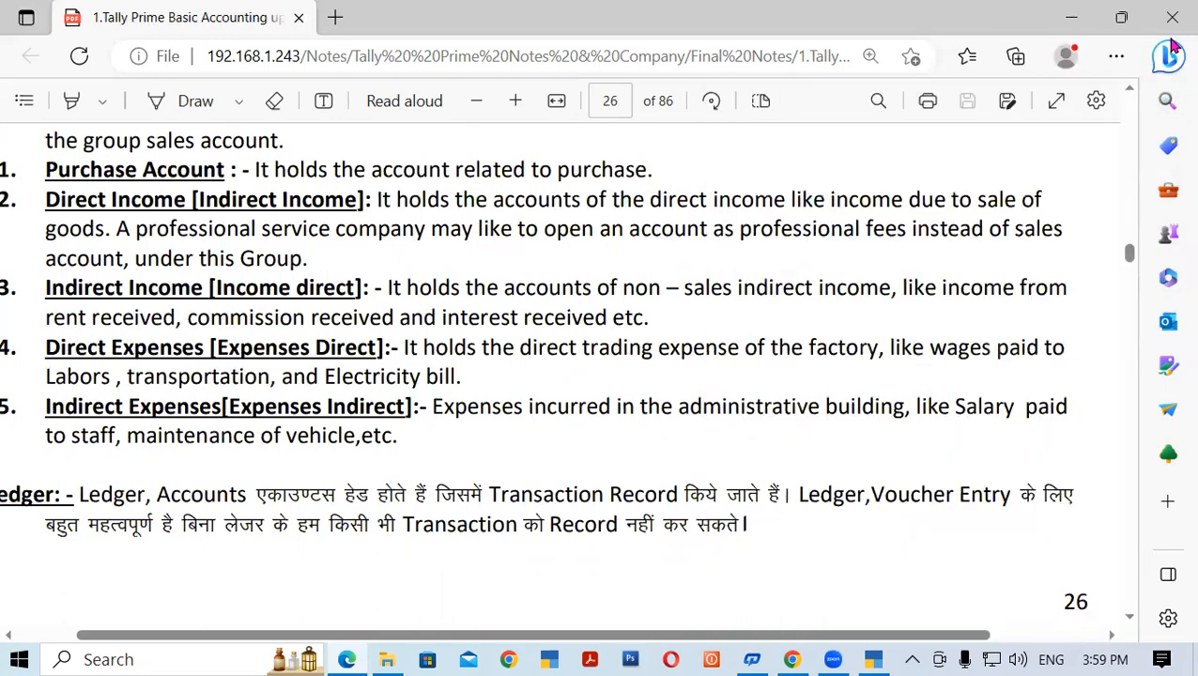